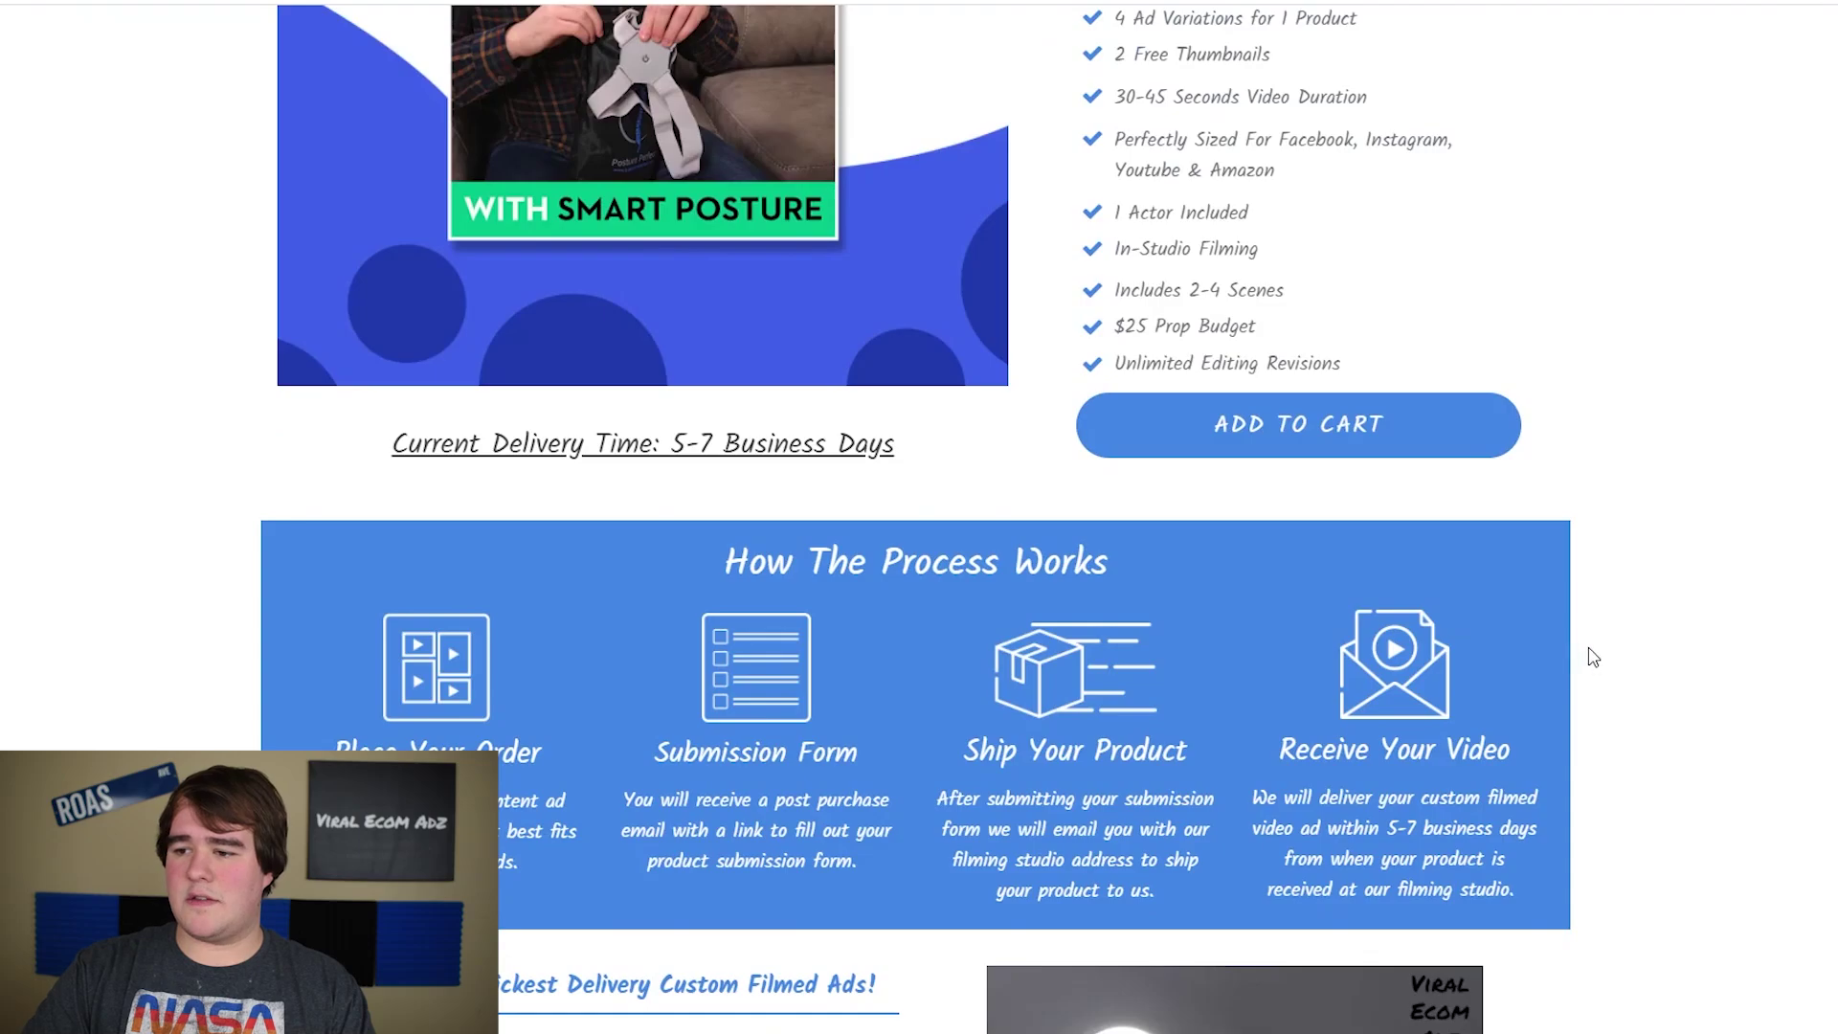
{"action": "scroll", "coordinate": [1596, 651], "scroll_direction": "down", "scroll_amount": 2}
{"action": "scroll", "coordinate": [1595, 650], "scroll_direction": "down", "scroll_amount": 3}
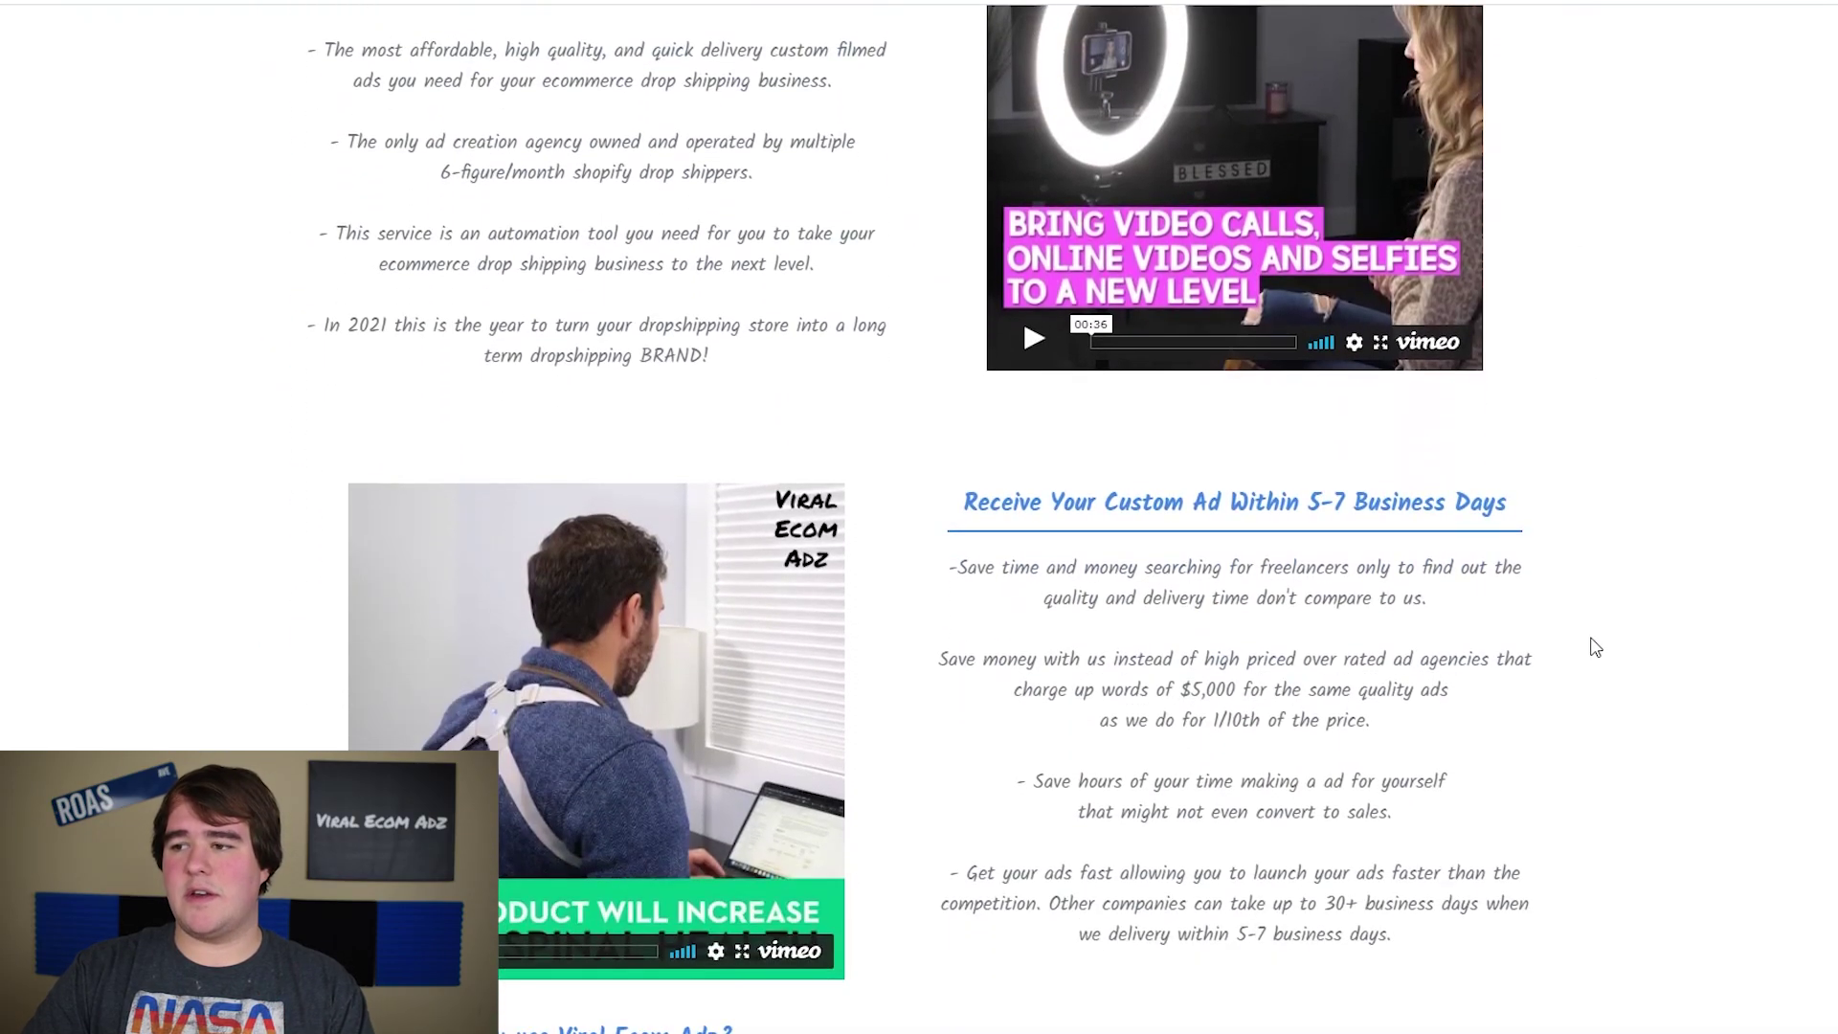
{"action": "scroll", "coordinate": [1595, 650], "scroll_direction": "up", "scroll_amount": 15}
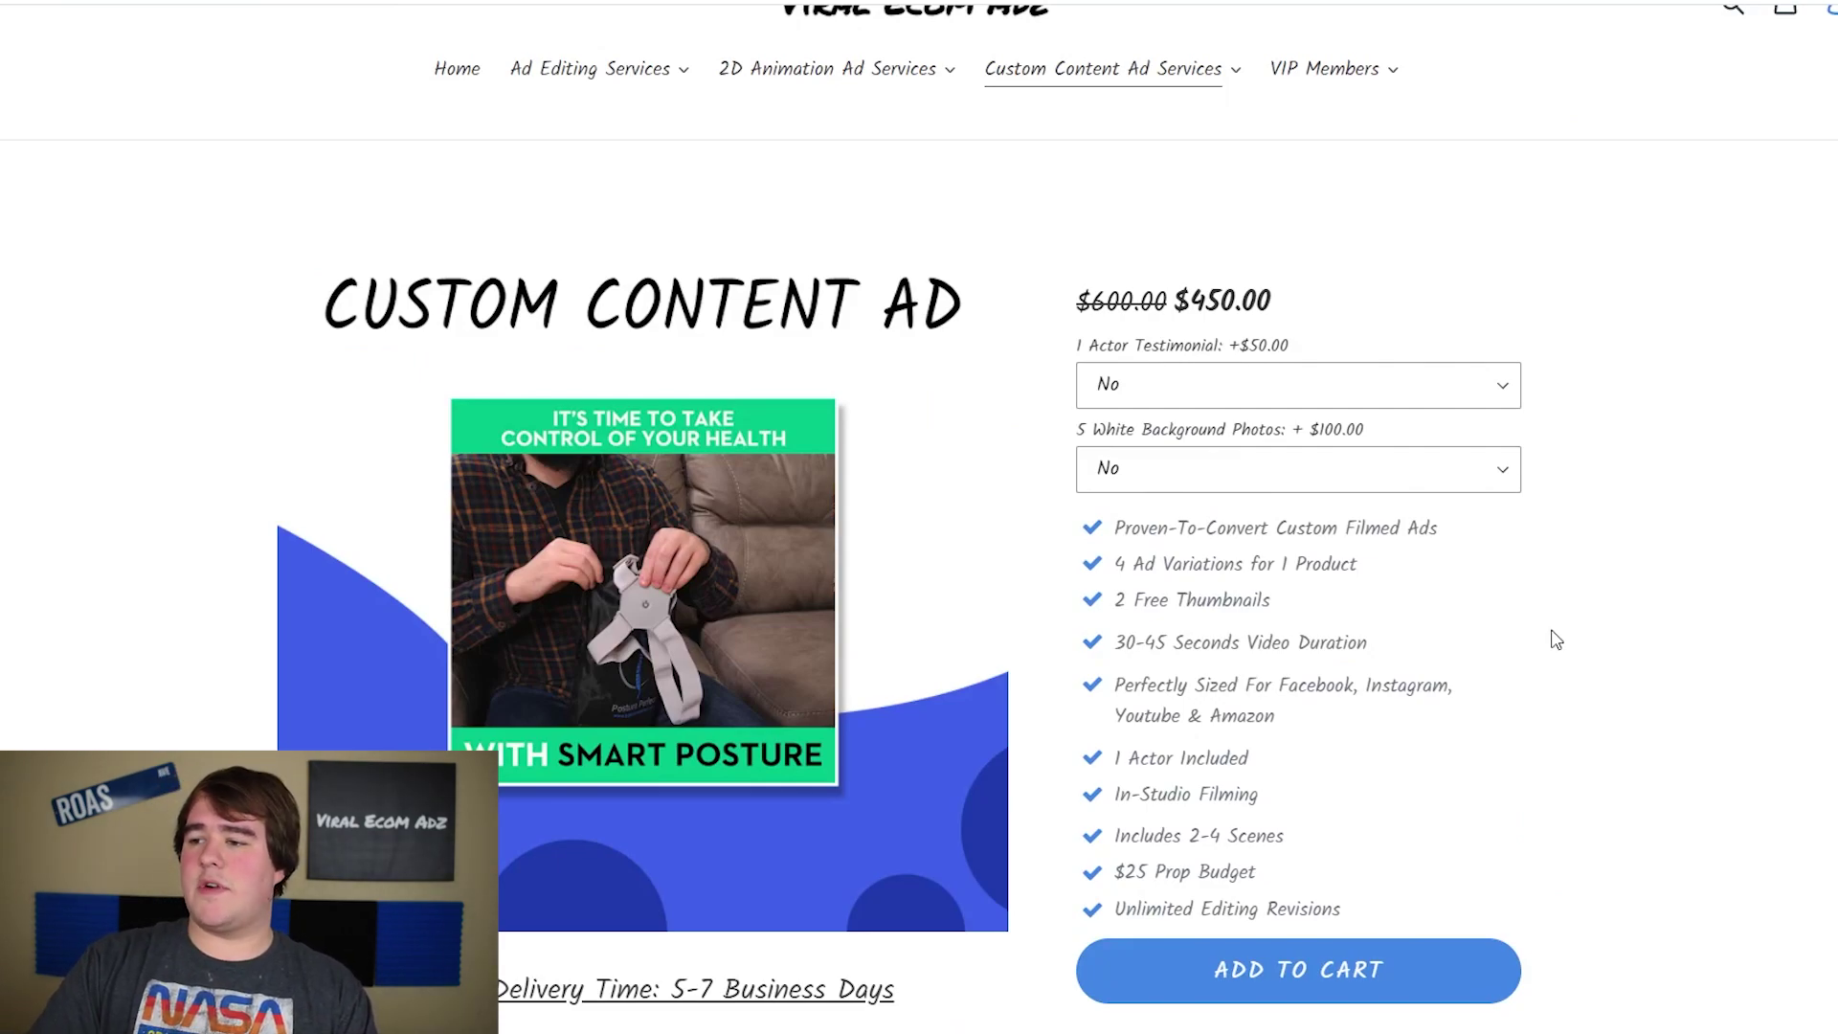
{"action": "scroll", "coordinate": [1550, 636], "scroll_direction": "down", "scroll_amount": 3}
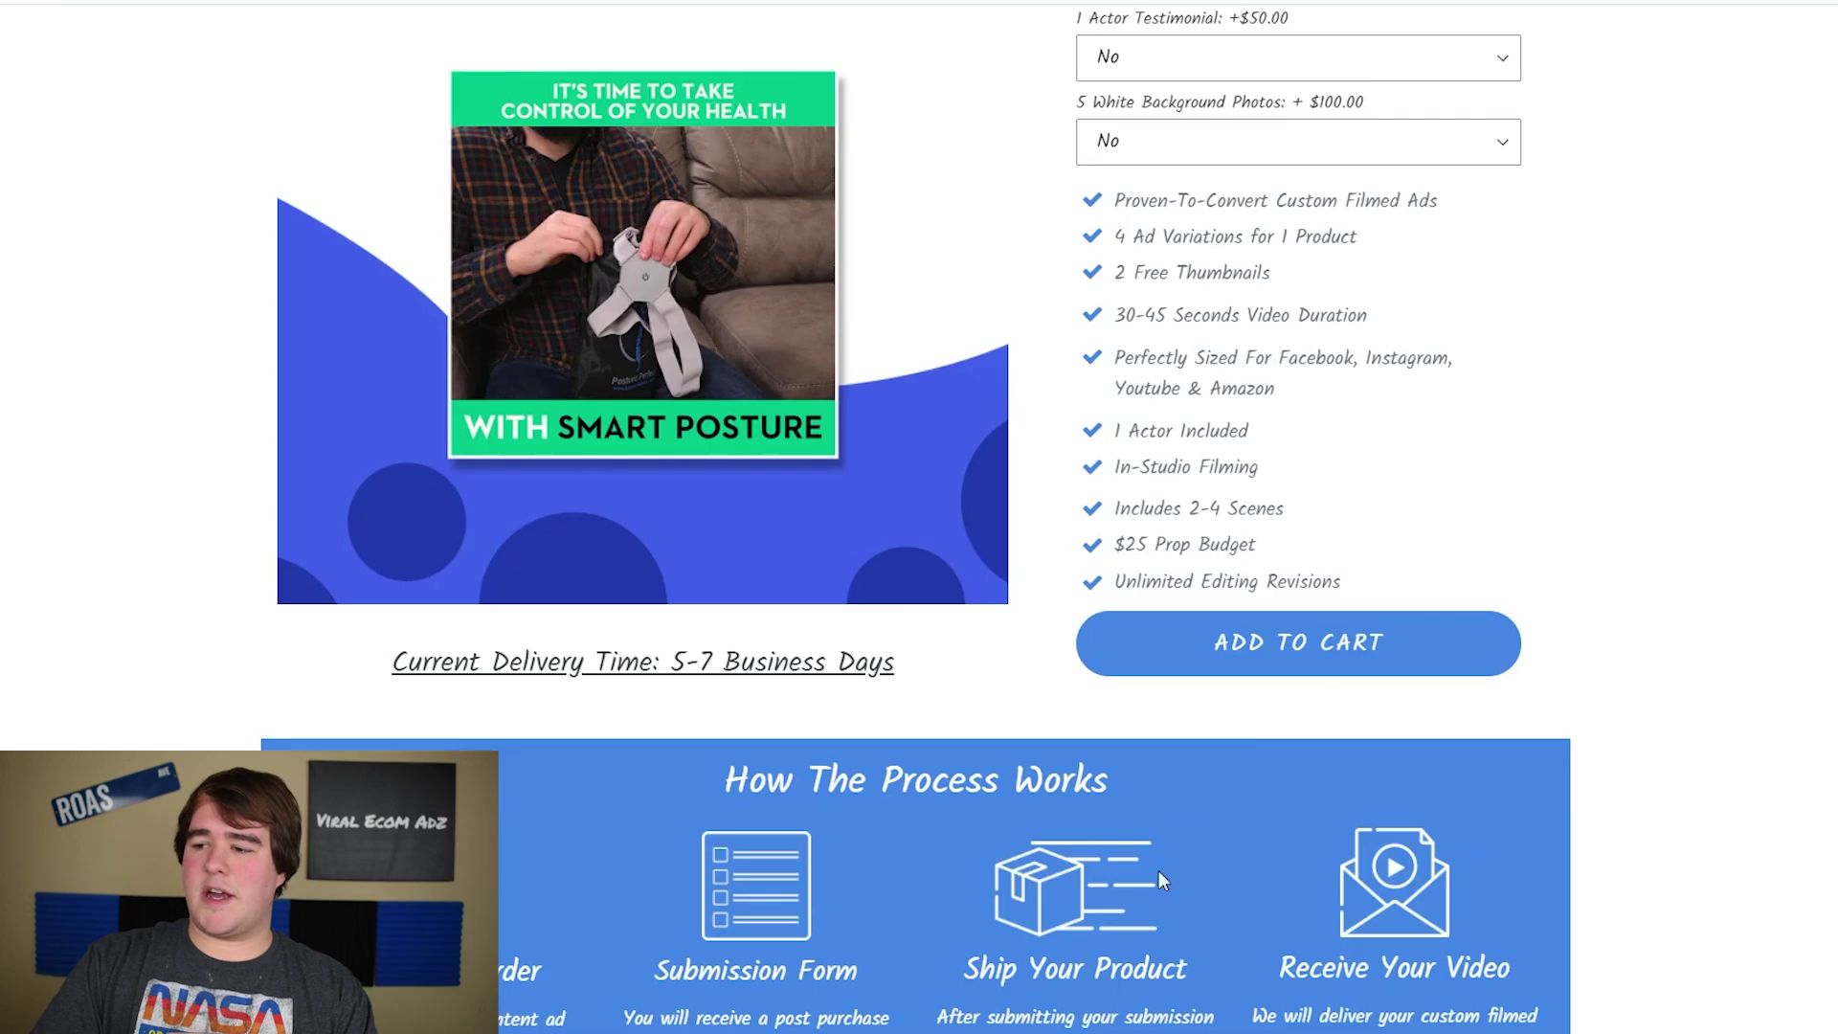
{"action": "scroll", "coordinate": [1116, 742], "scroll_direction": "down", "scroll_amount": 5}
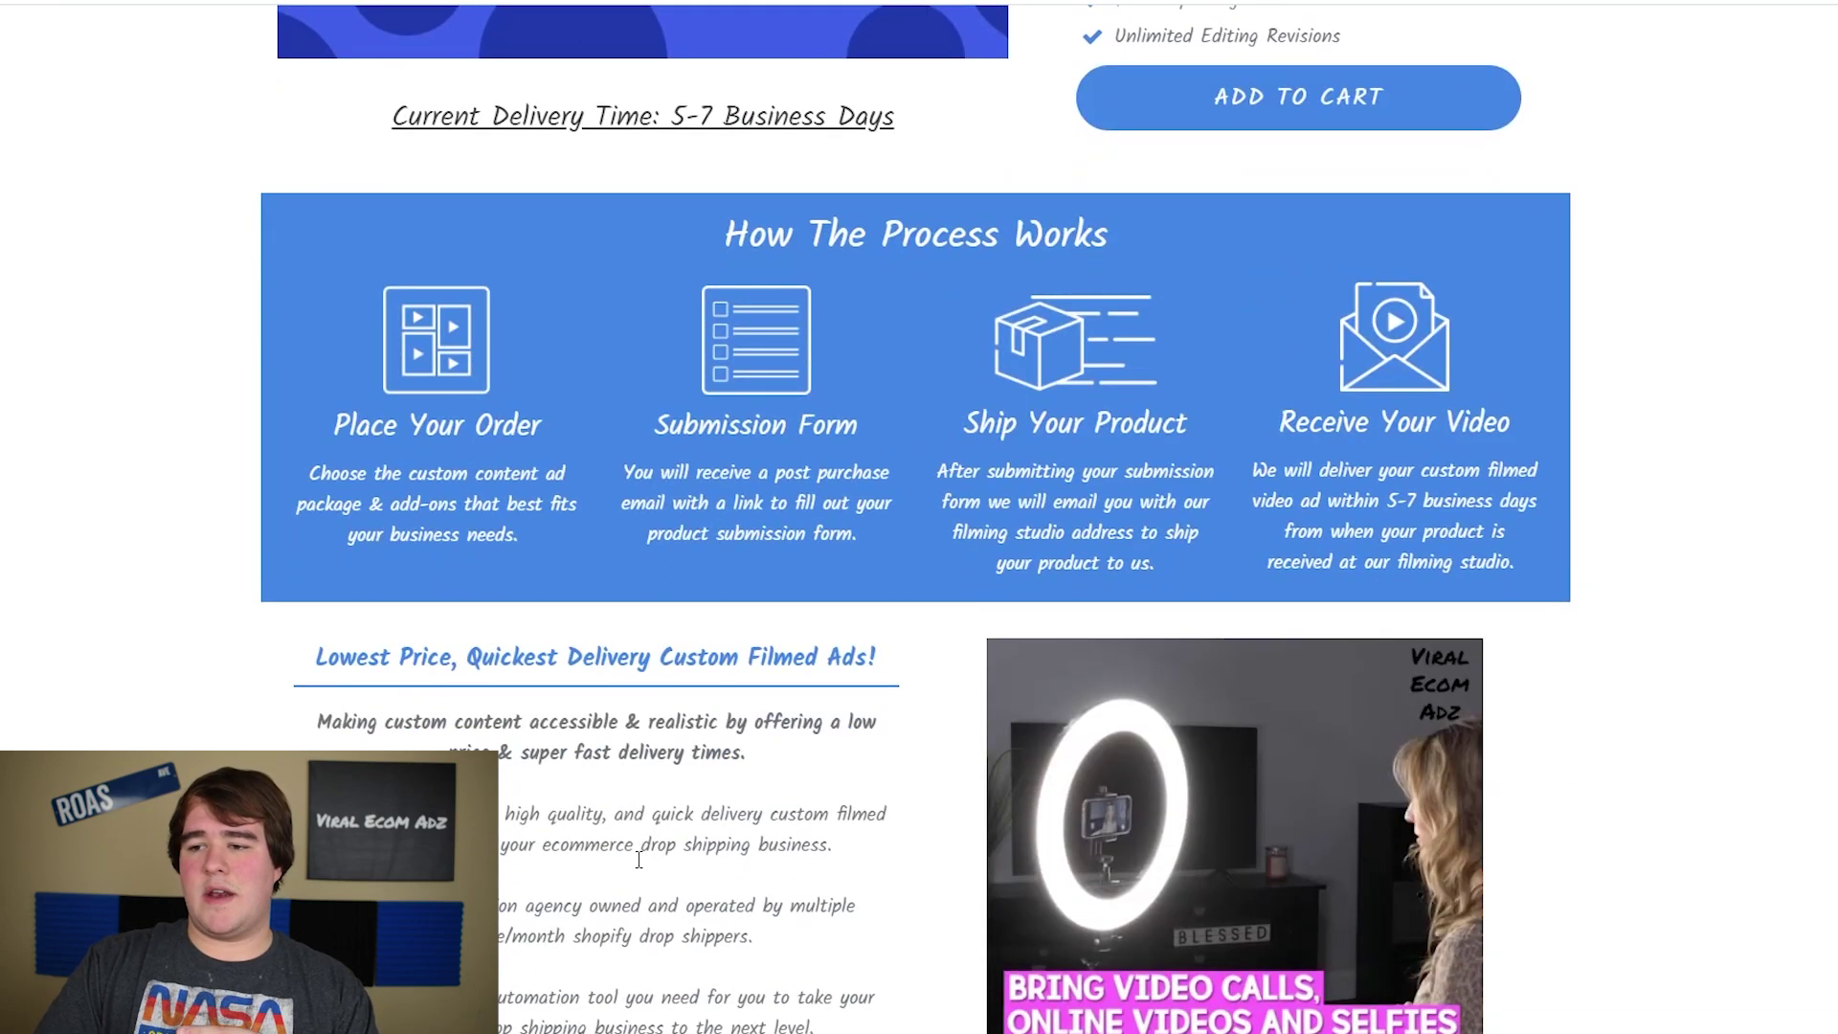
{"action": "scroll", "coordinate": [1053, 518], "scroll_direction": "down", "scroll_amount": 8}
{"action": "scroll", "coordinate": [1053, 518], "scroll_direction": "down", "scroll_amount": 15}
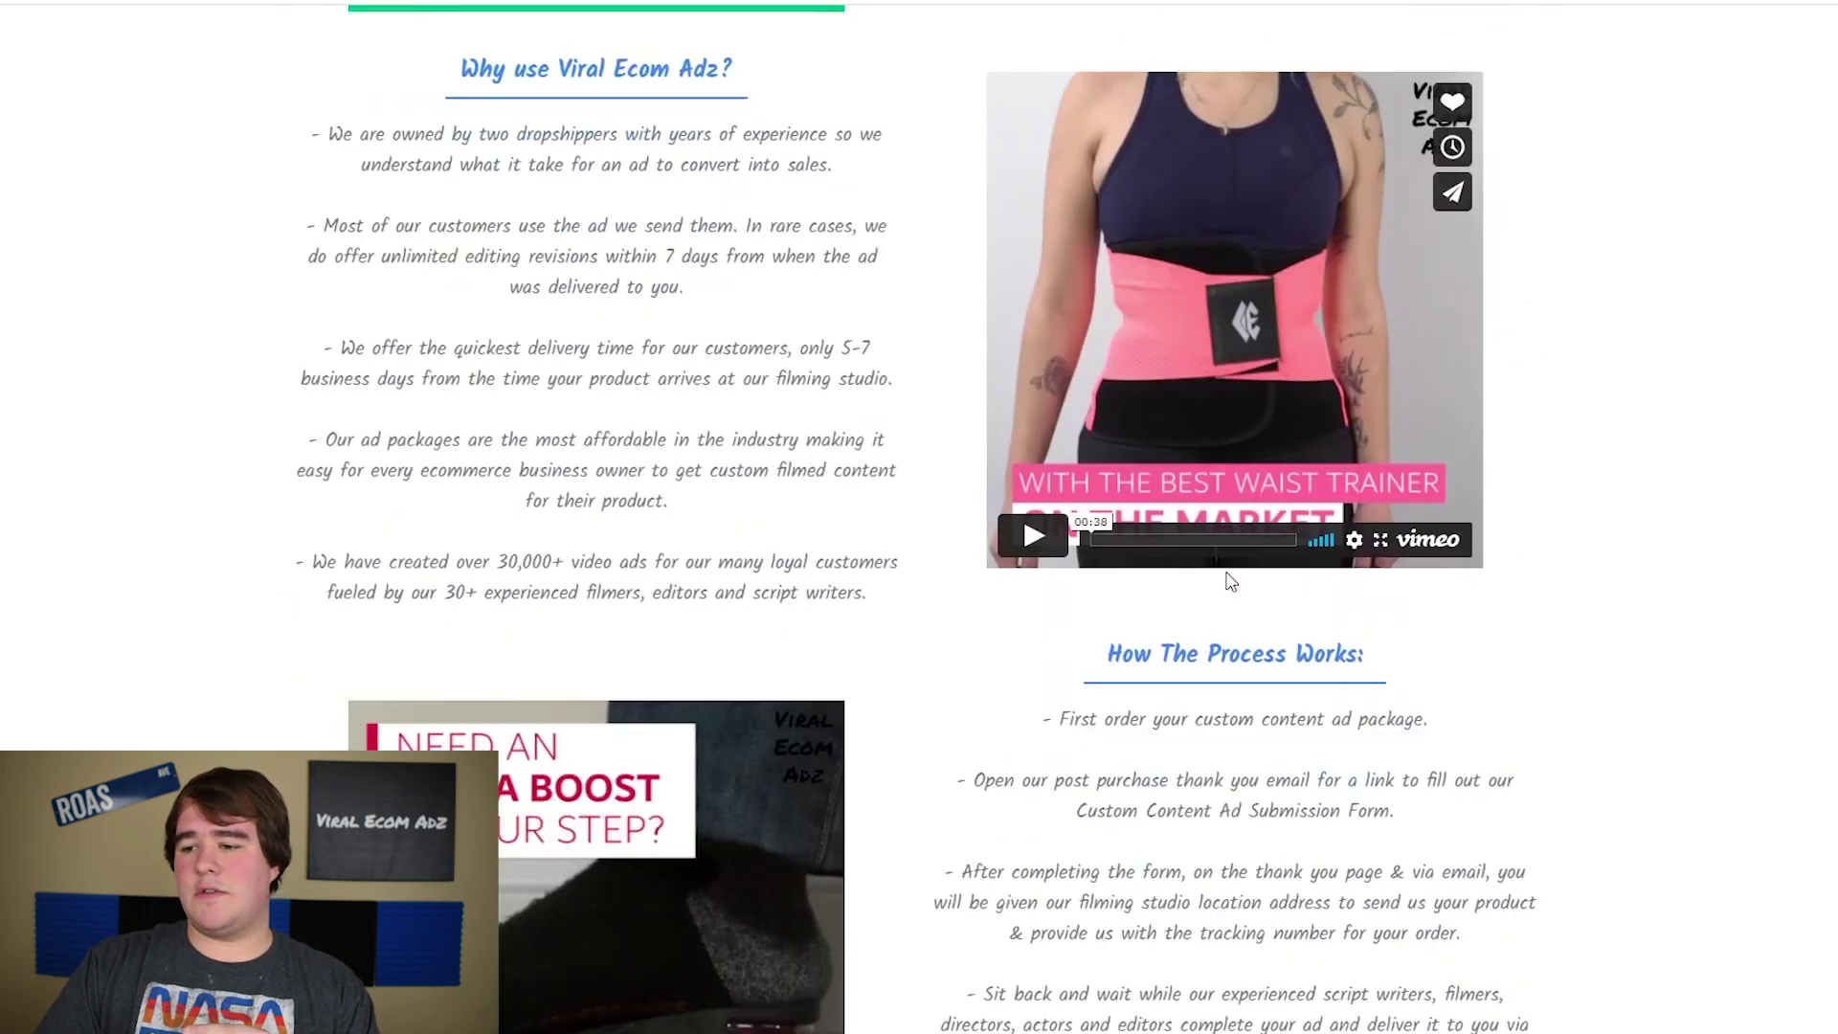
{"action": "scroll", "coordinate": [1322, 582], "scroll_direction": "up", "scroll_amount": 7}
{"action": "scroll", "coordinate": [1314, 583], "scroll_direction": "up", "scroll_amount": 10}
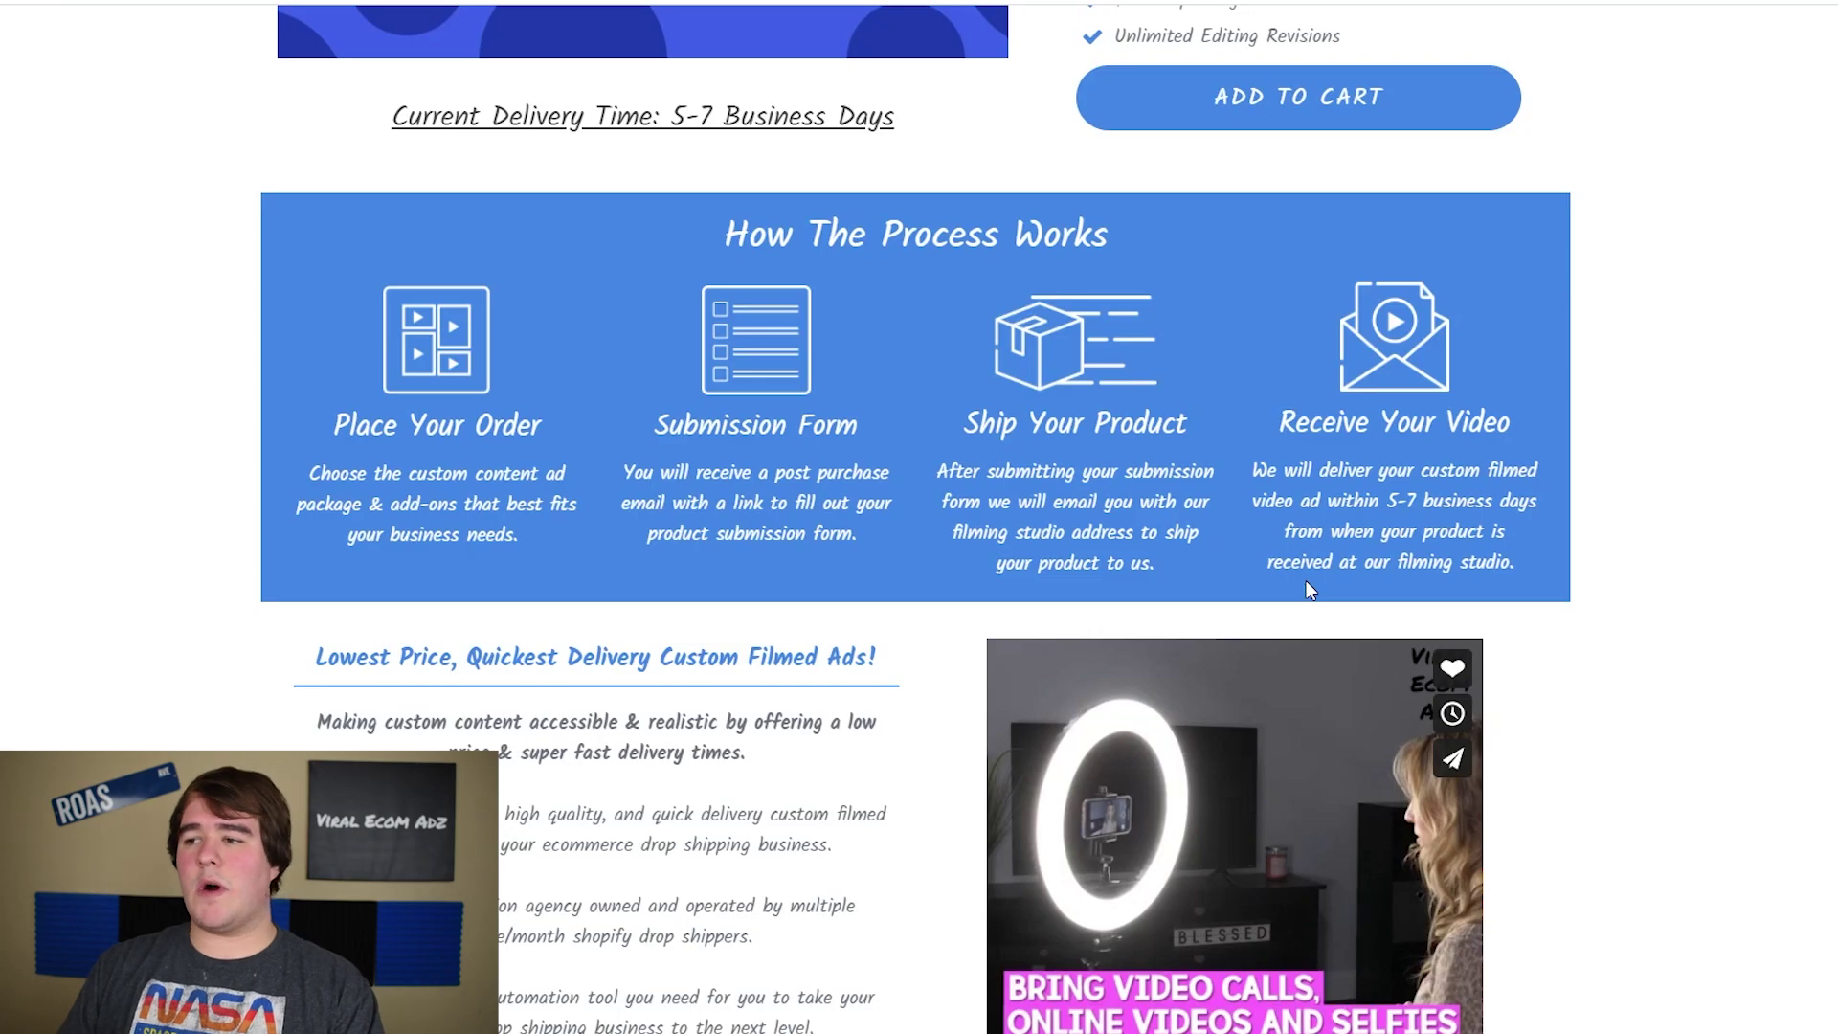
{"action": "scroll", "coordinate": [1306, 580], "scroll_direction": "up", "scroll_amount": 10}
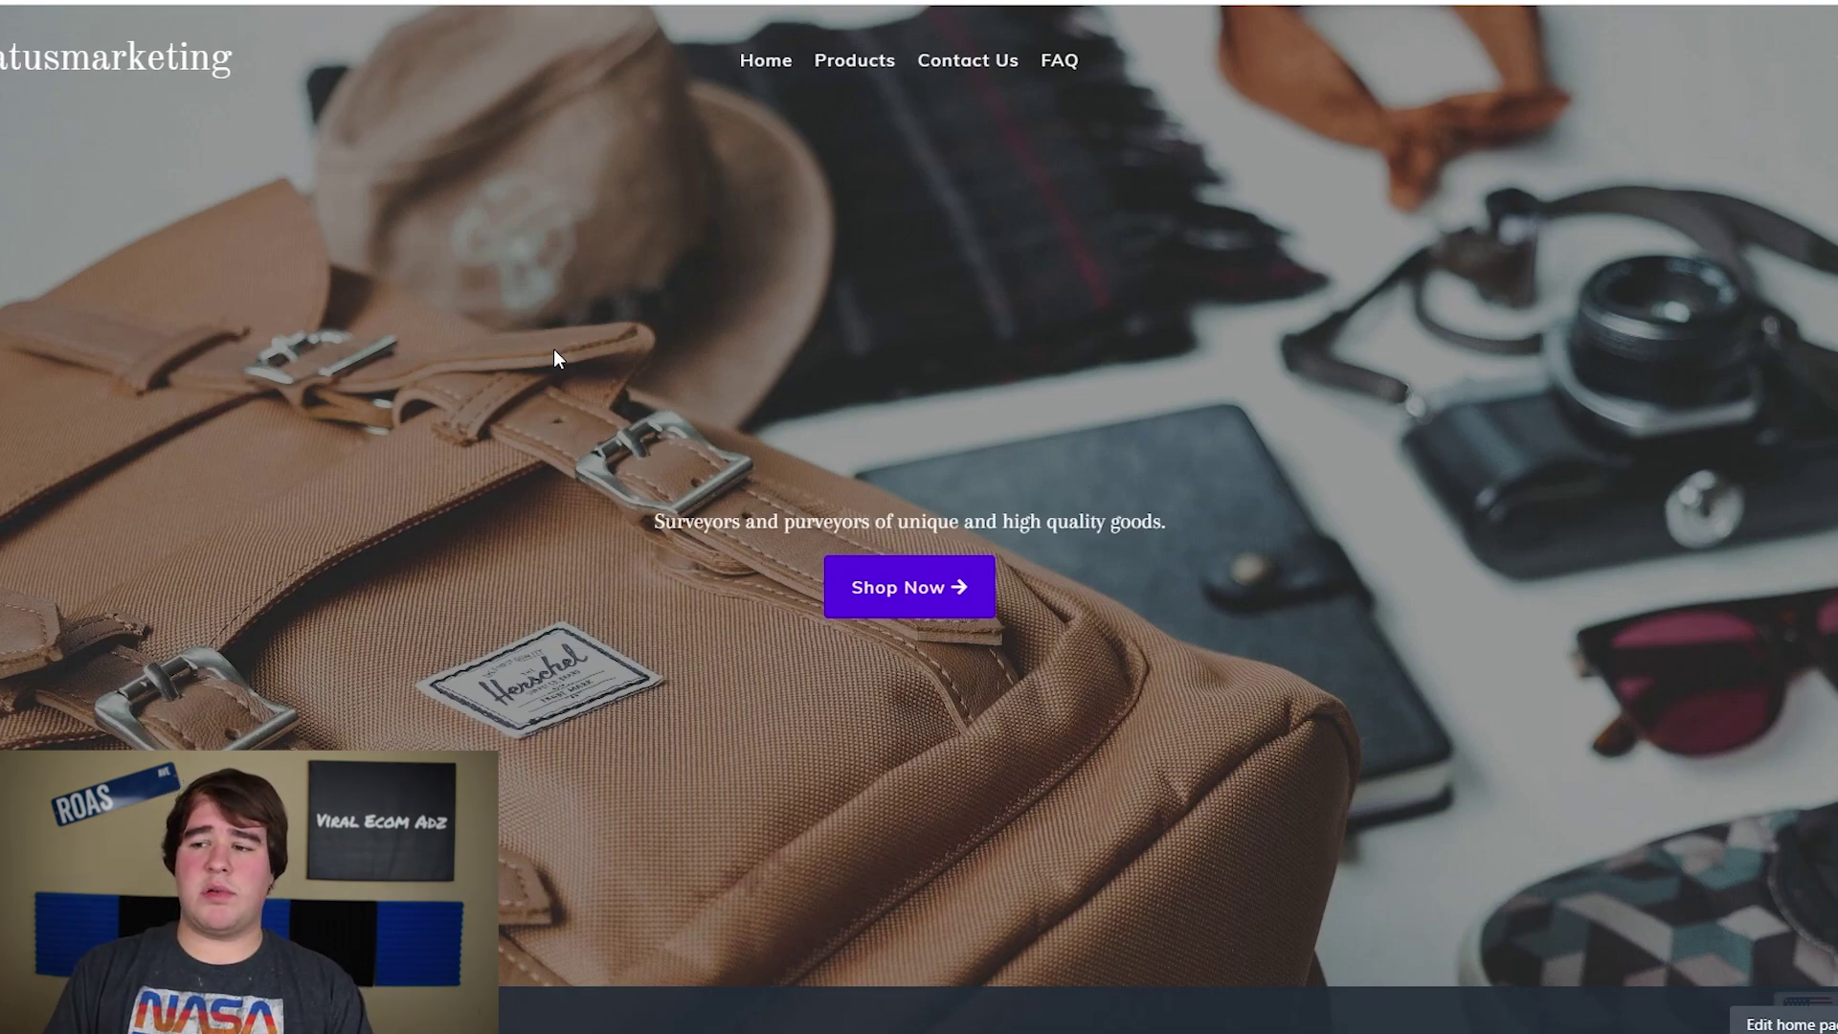
Browse the storefront homepage and open Products, listing the DentPull™ Dent Remover at $59.99
{"action": "scroll", "coordinate": [550, 364], "scroll_direction": "down", "scroll_amount": 10}
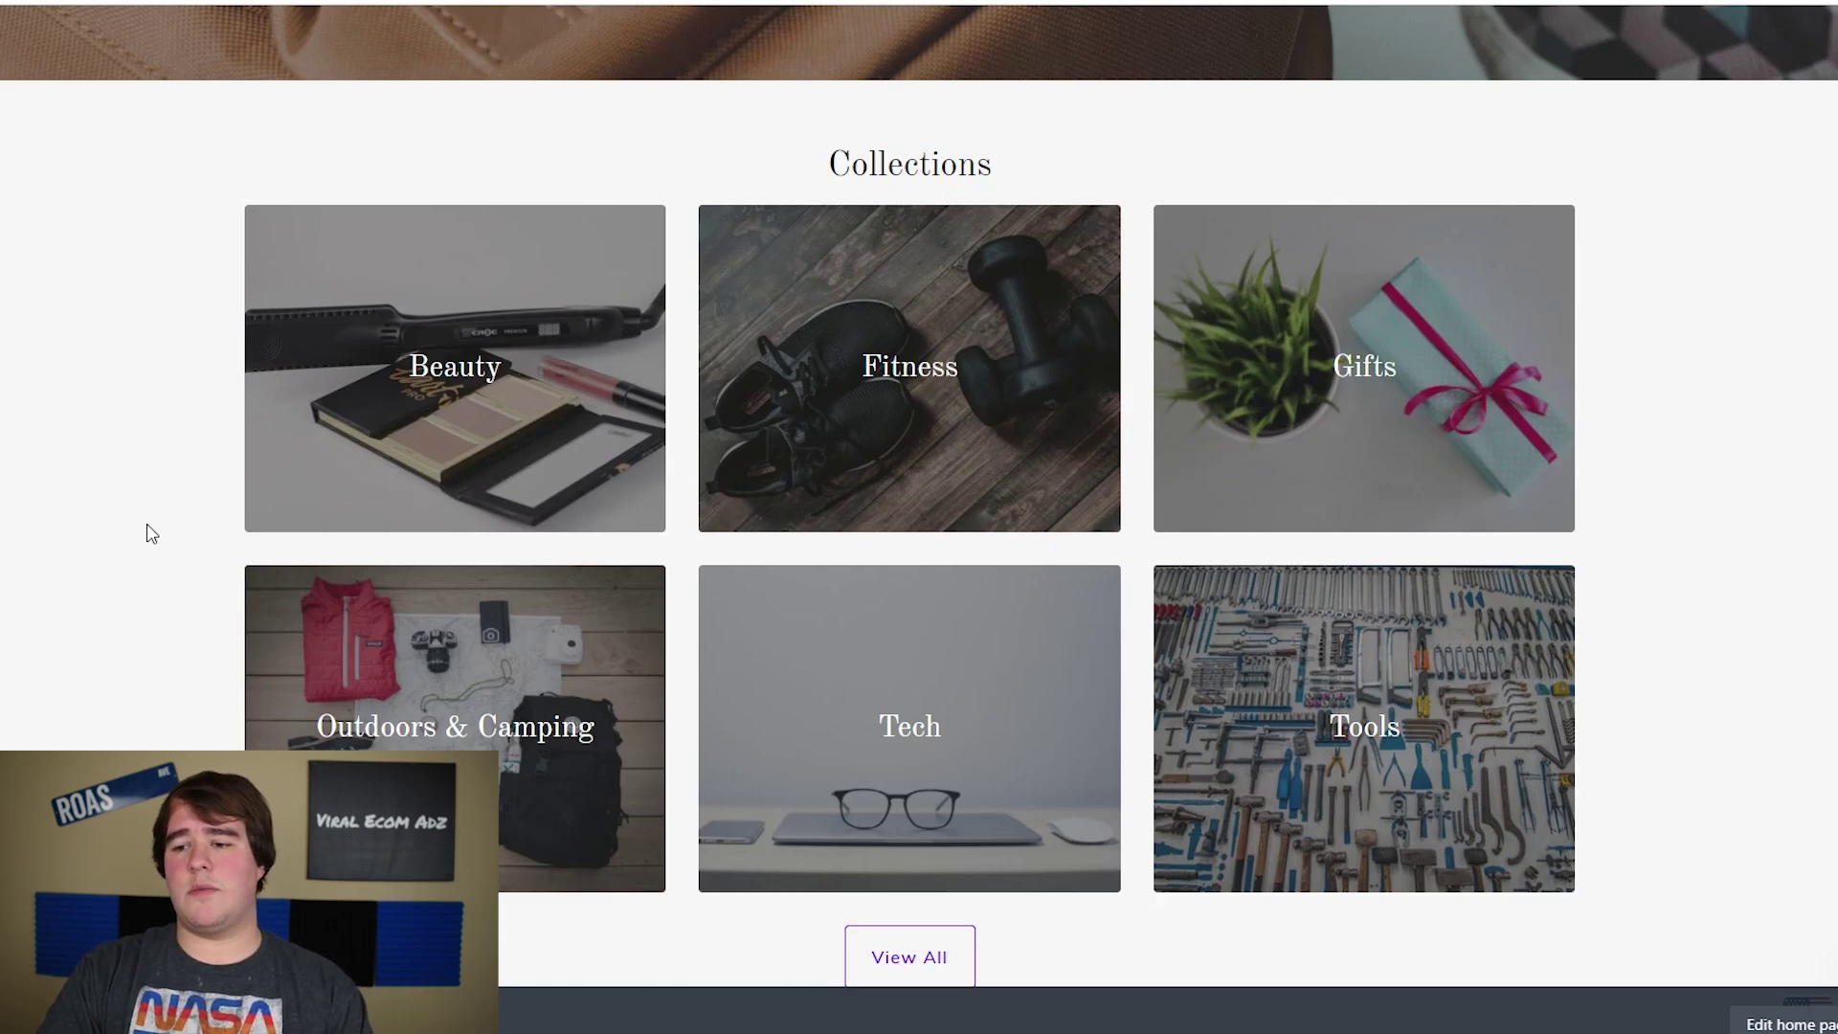
{"action": "scroll", "coordinate": [149, 528], "scroll_direction": "down", "scroll_amount": 8}
{"action": "scroll", "coordinate": [146, 527], "scroll_direction": "up", "scroll_amount": 18}
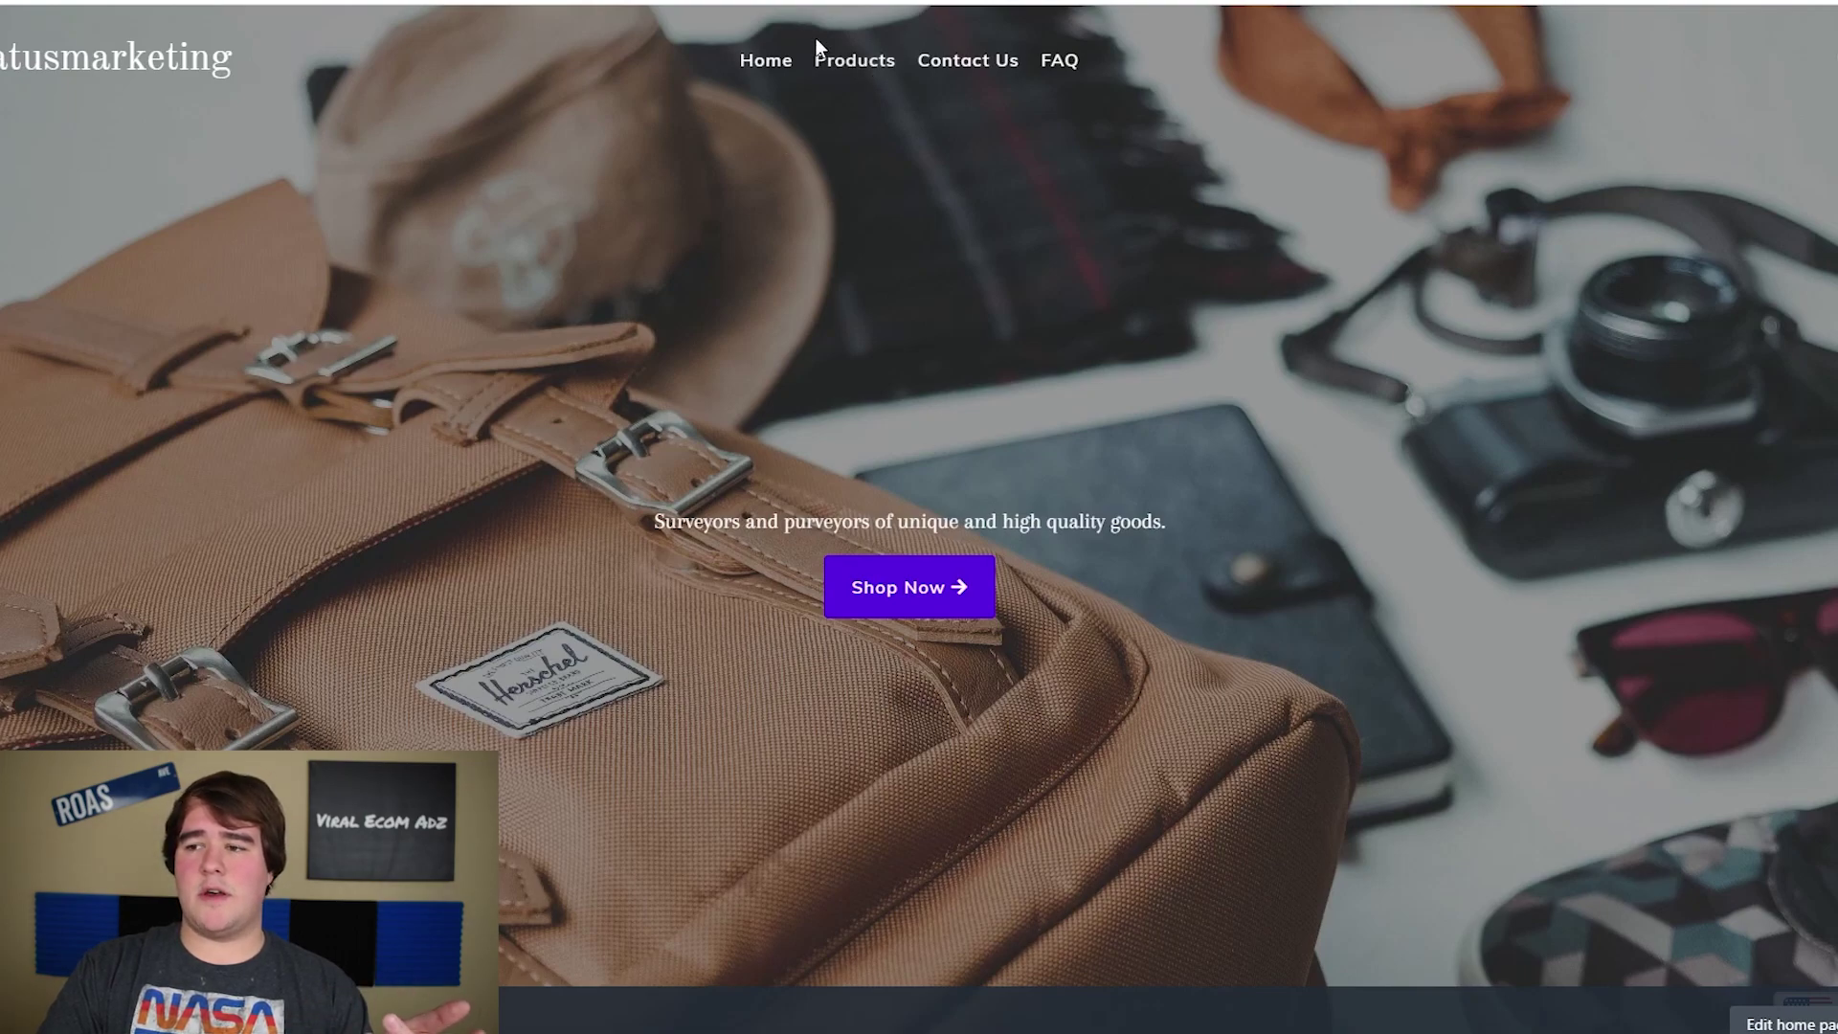
{"action": "left_click", "coordinate": [850, 61]}
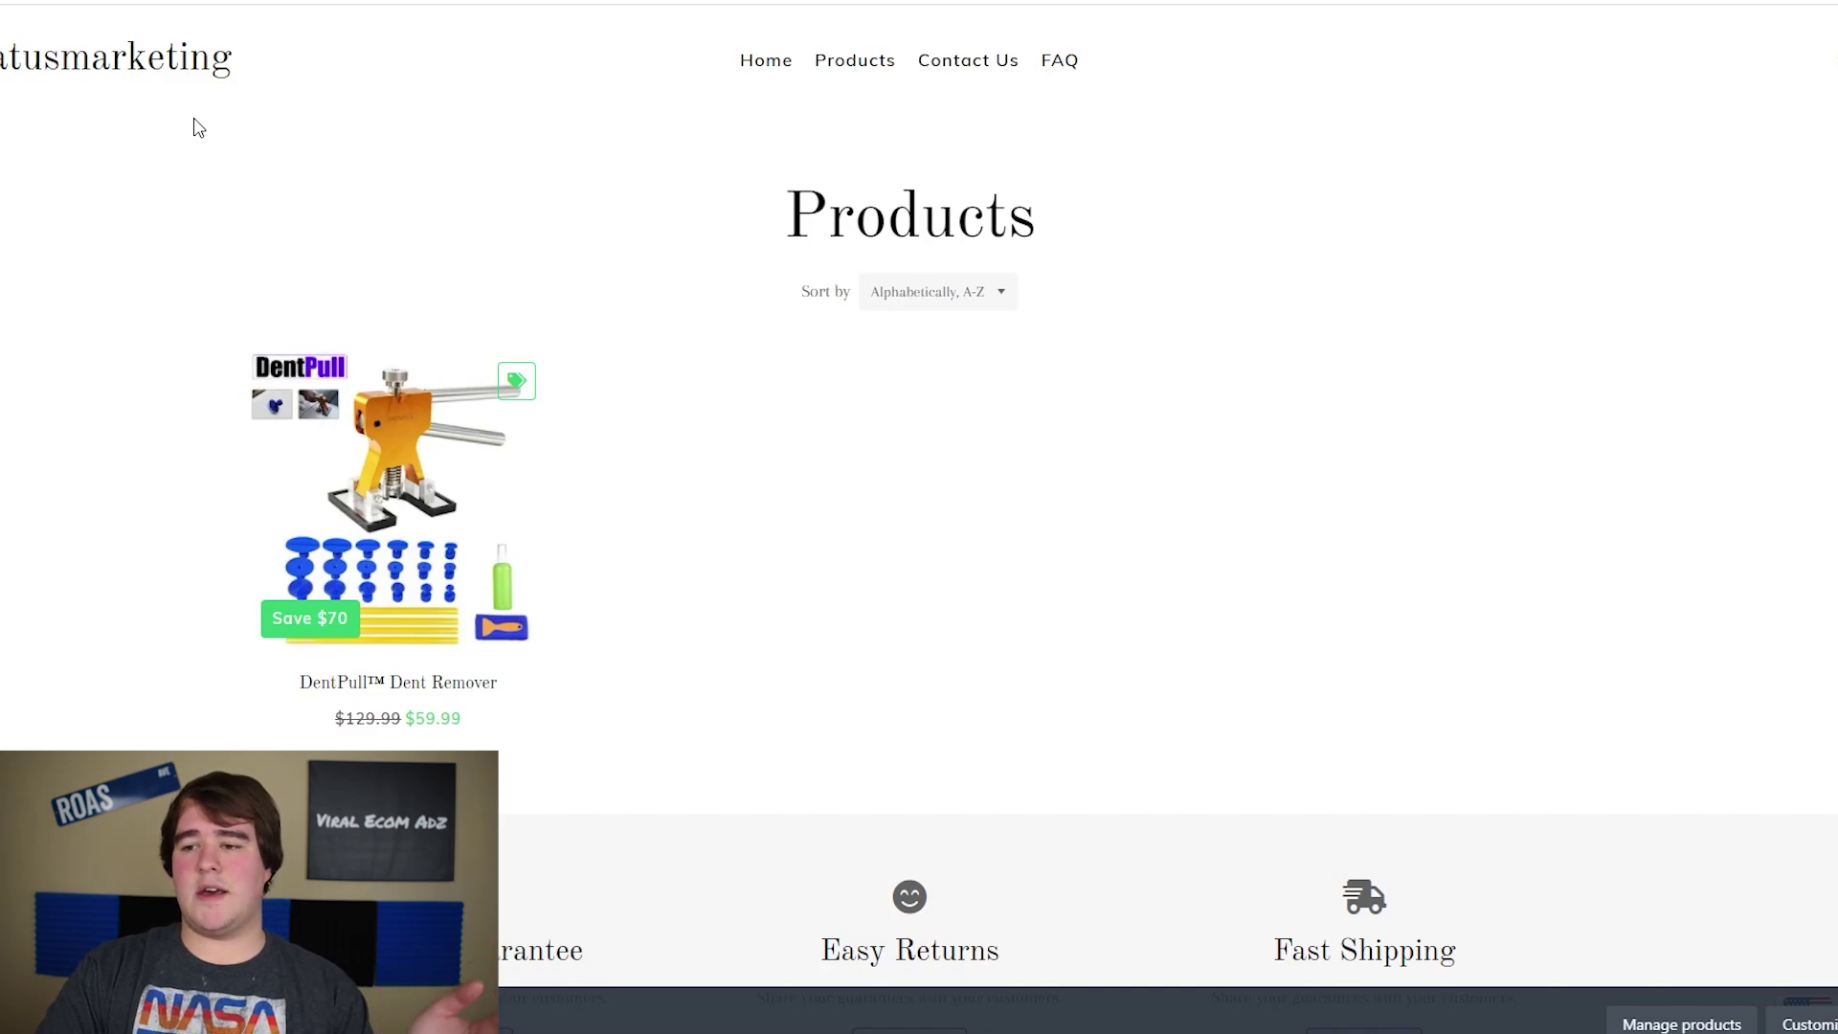
Browse the live DentPull™ Dent Remover product page, then switch to the admin's installed Apps list
{"action": "left_click", "coordinate": [397, 479]}
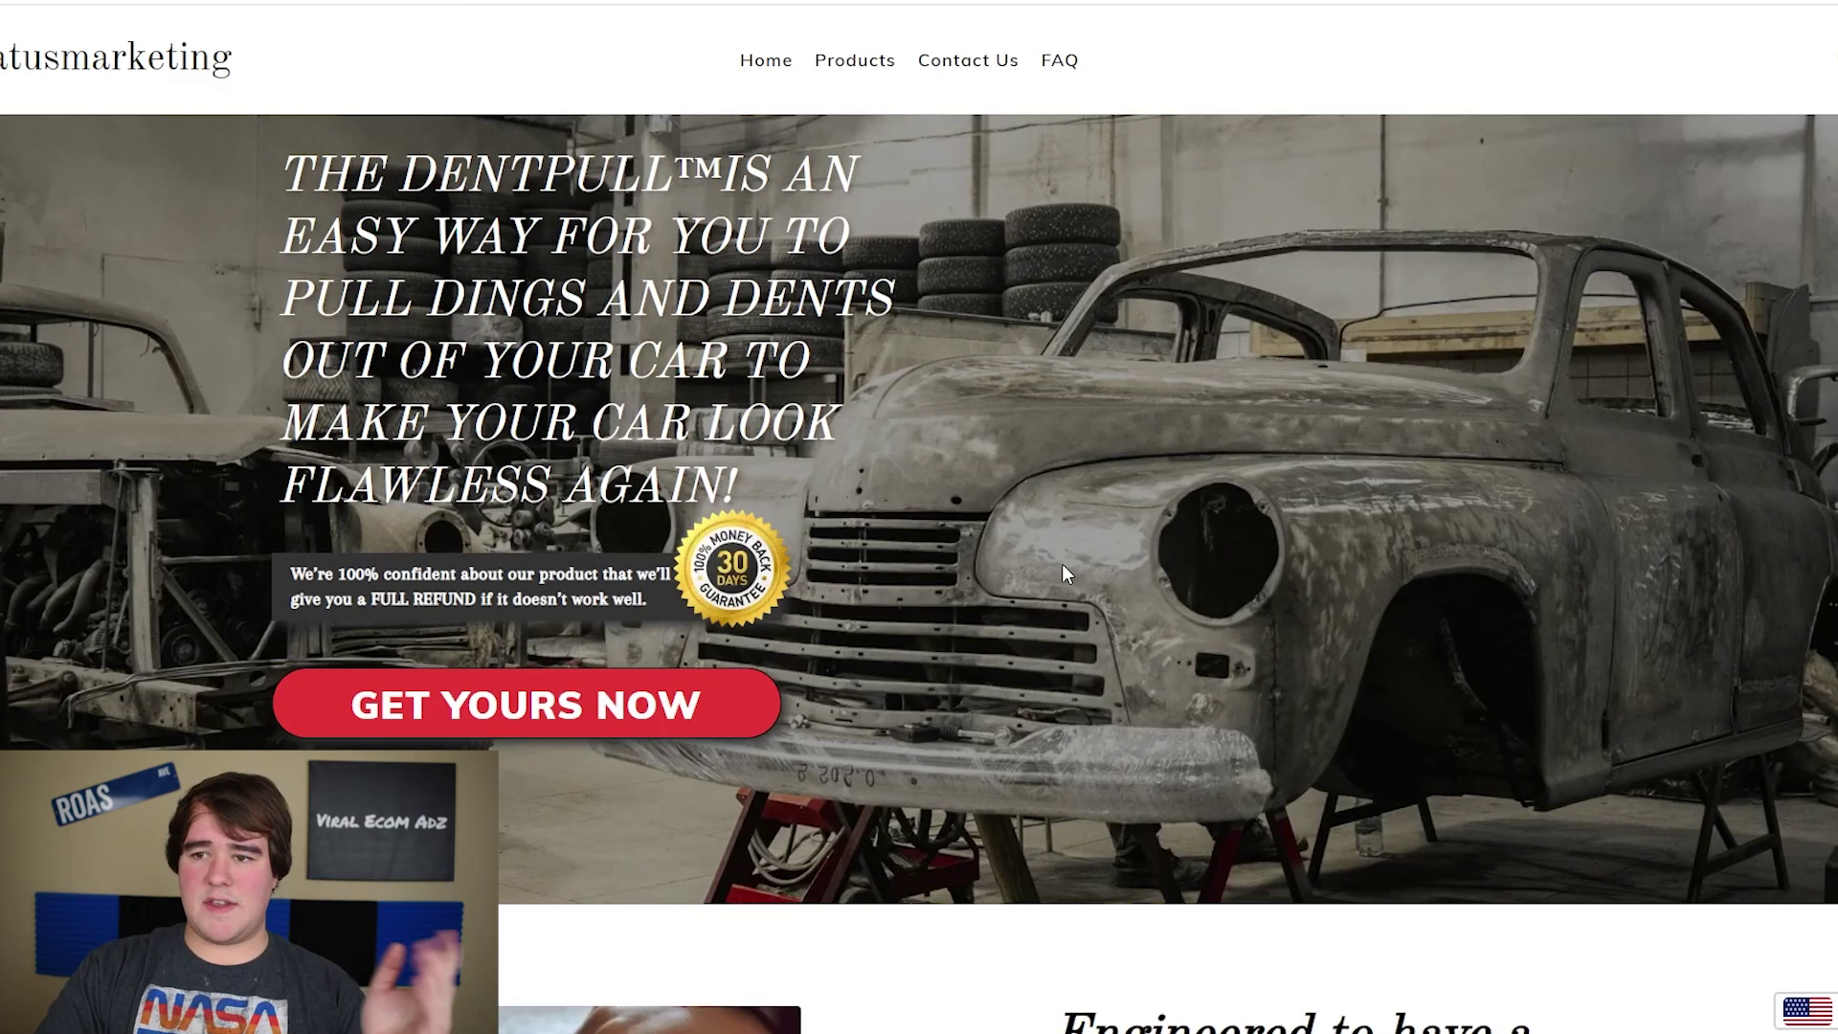
{"action": "left_click", "coordinate": [831, 54]}
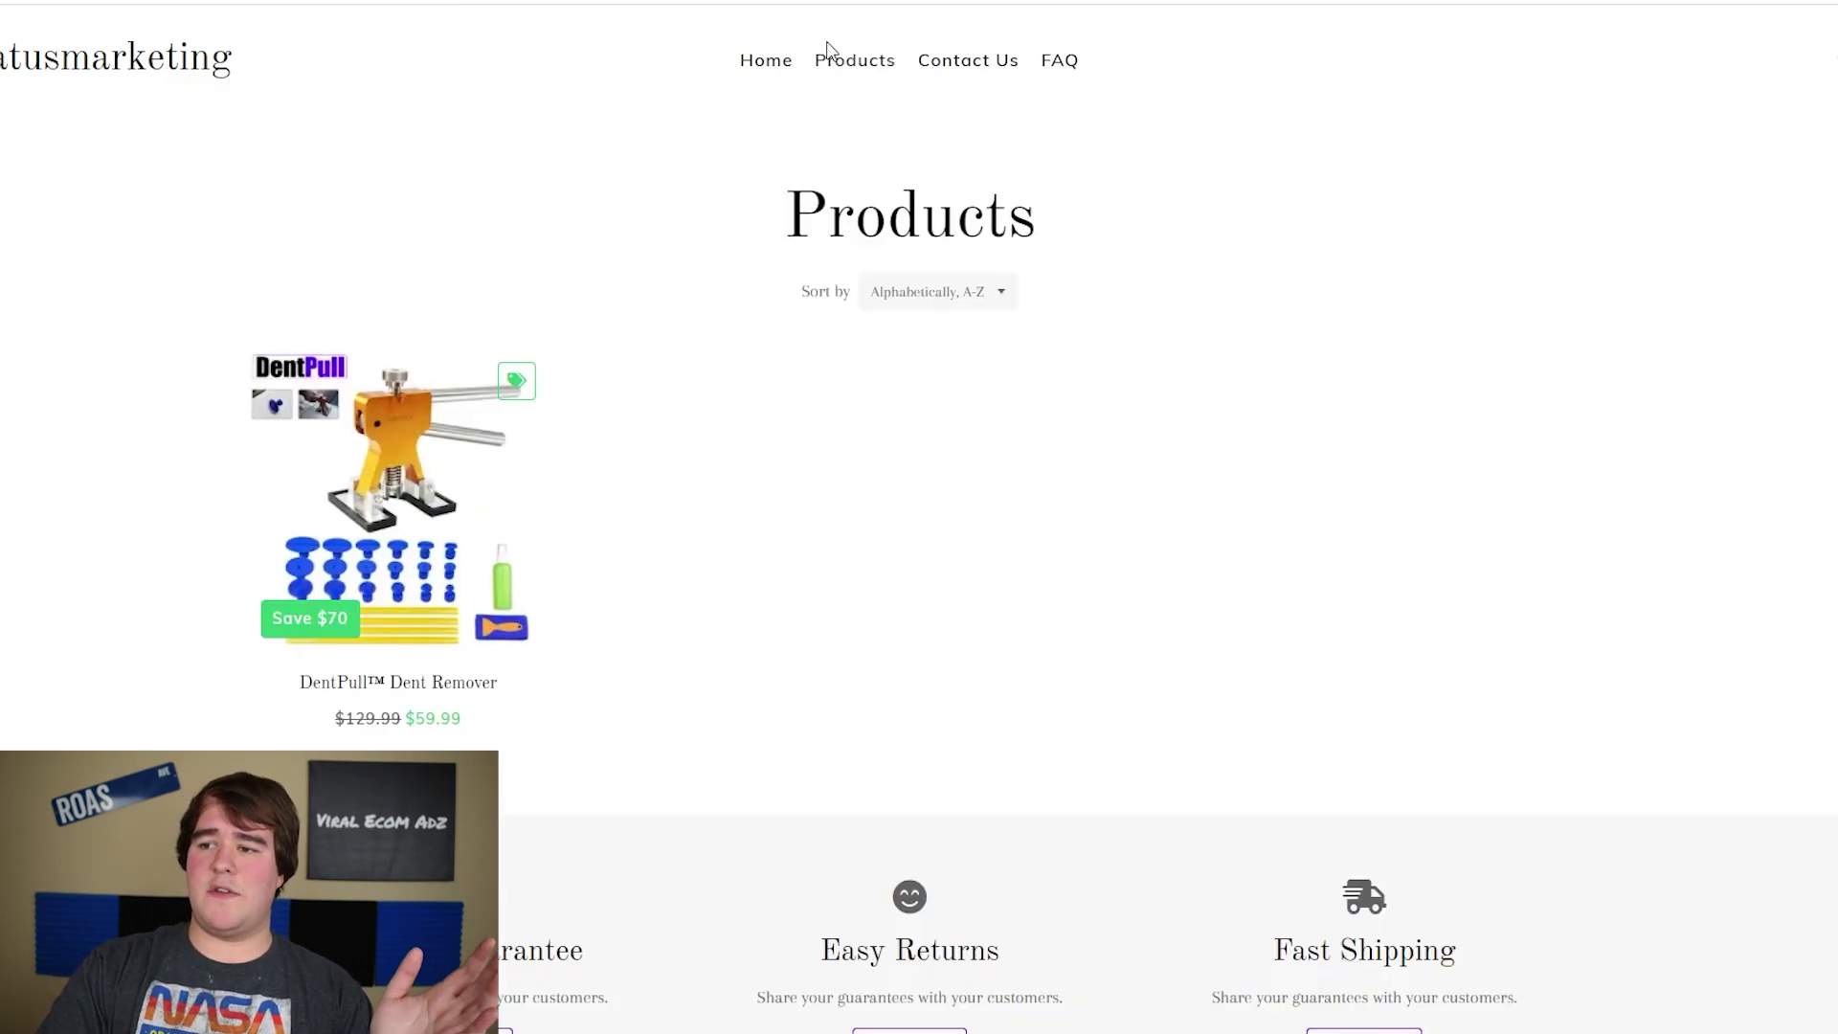
{"action": "left_click", "coordinate": [405, 531]}
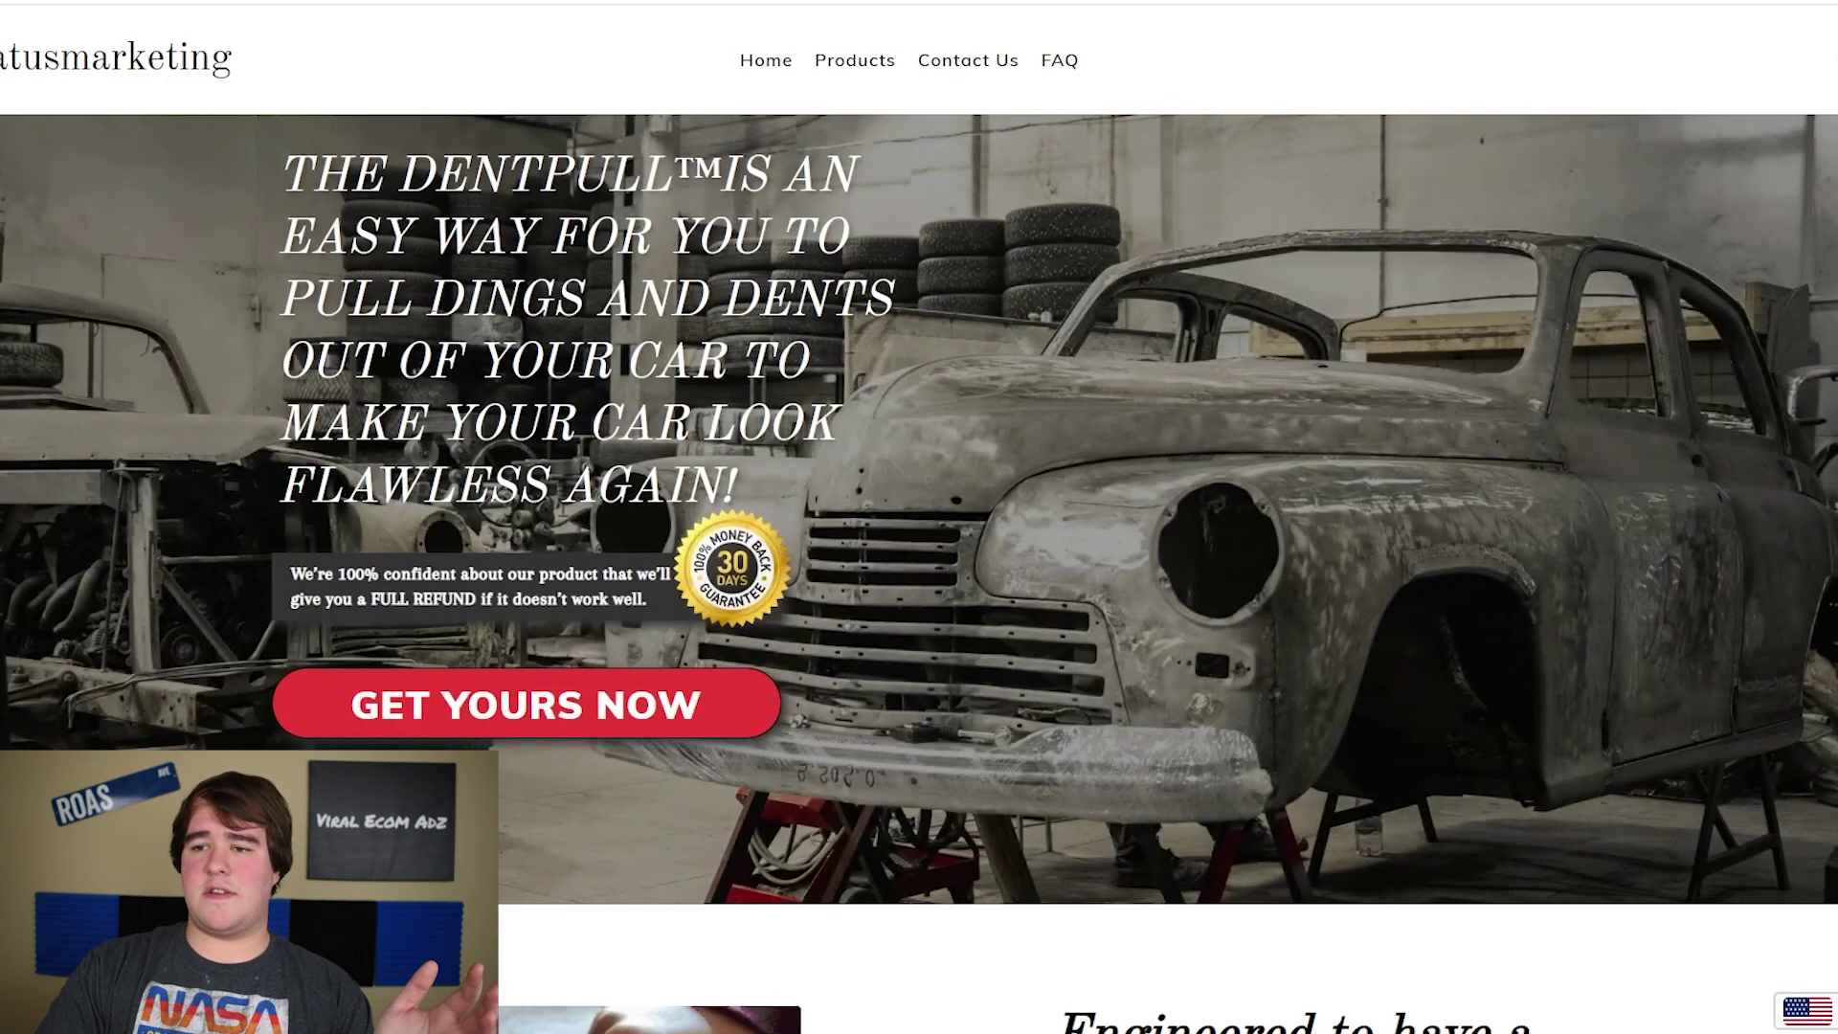
{"action": "scroll", "coordinate": [238, 389], "scroll_direction": "down", "scroll_amount": 20}
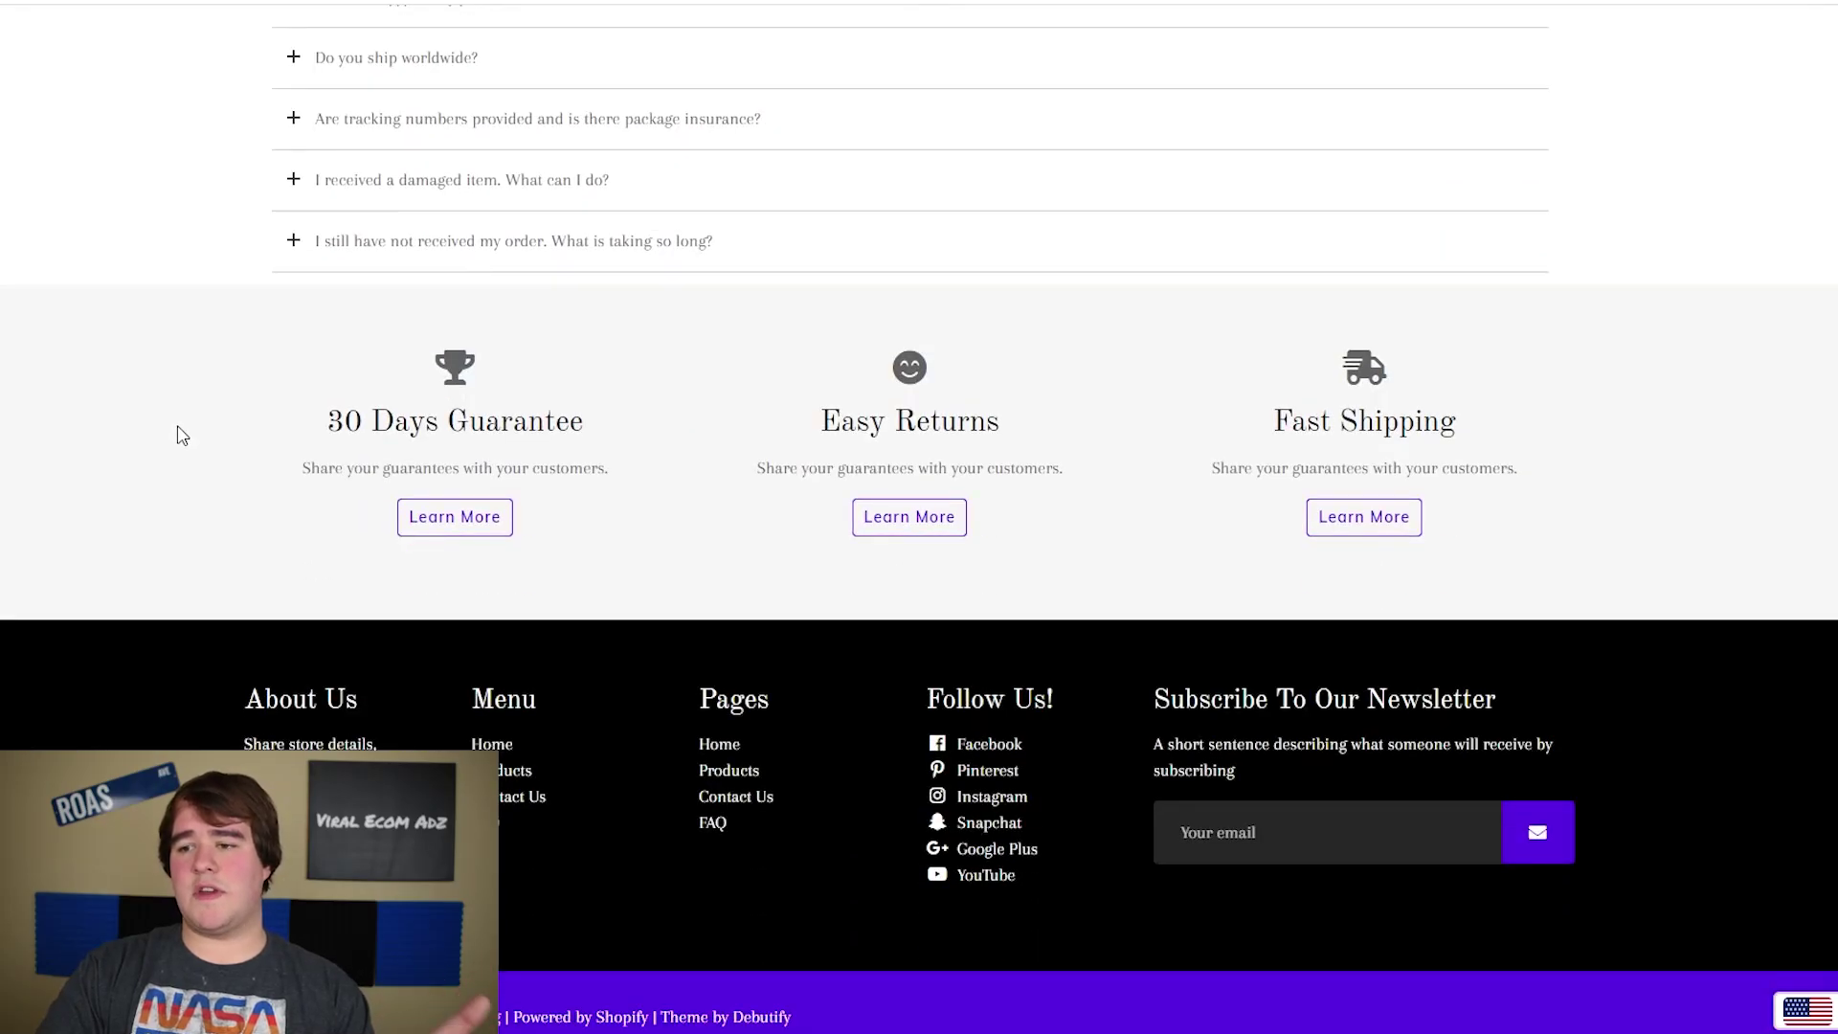
{"action": "scroll", "coordinate": [158, 469], "scroll_direction": "up", "scroll_amount": 12}
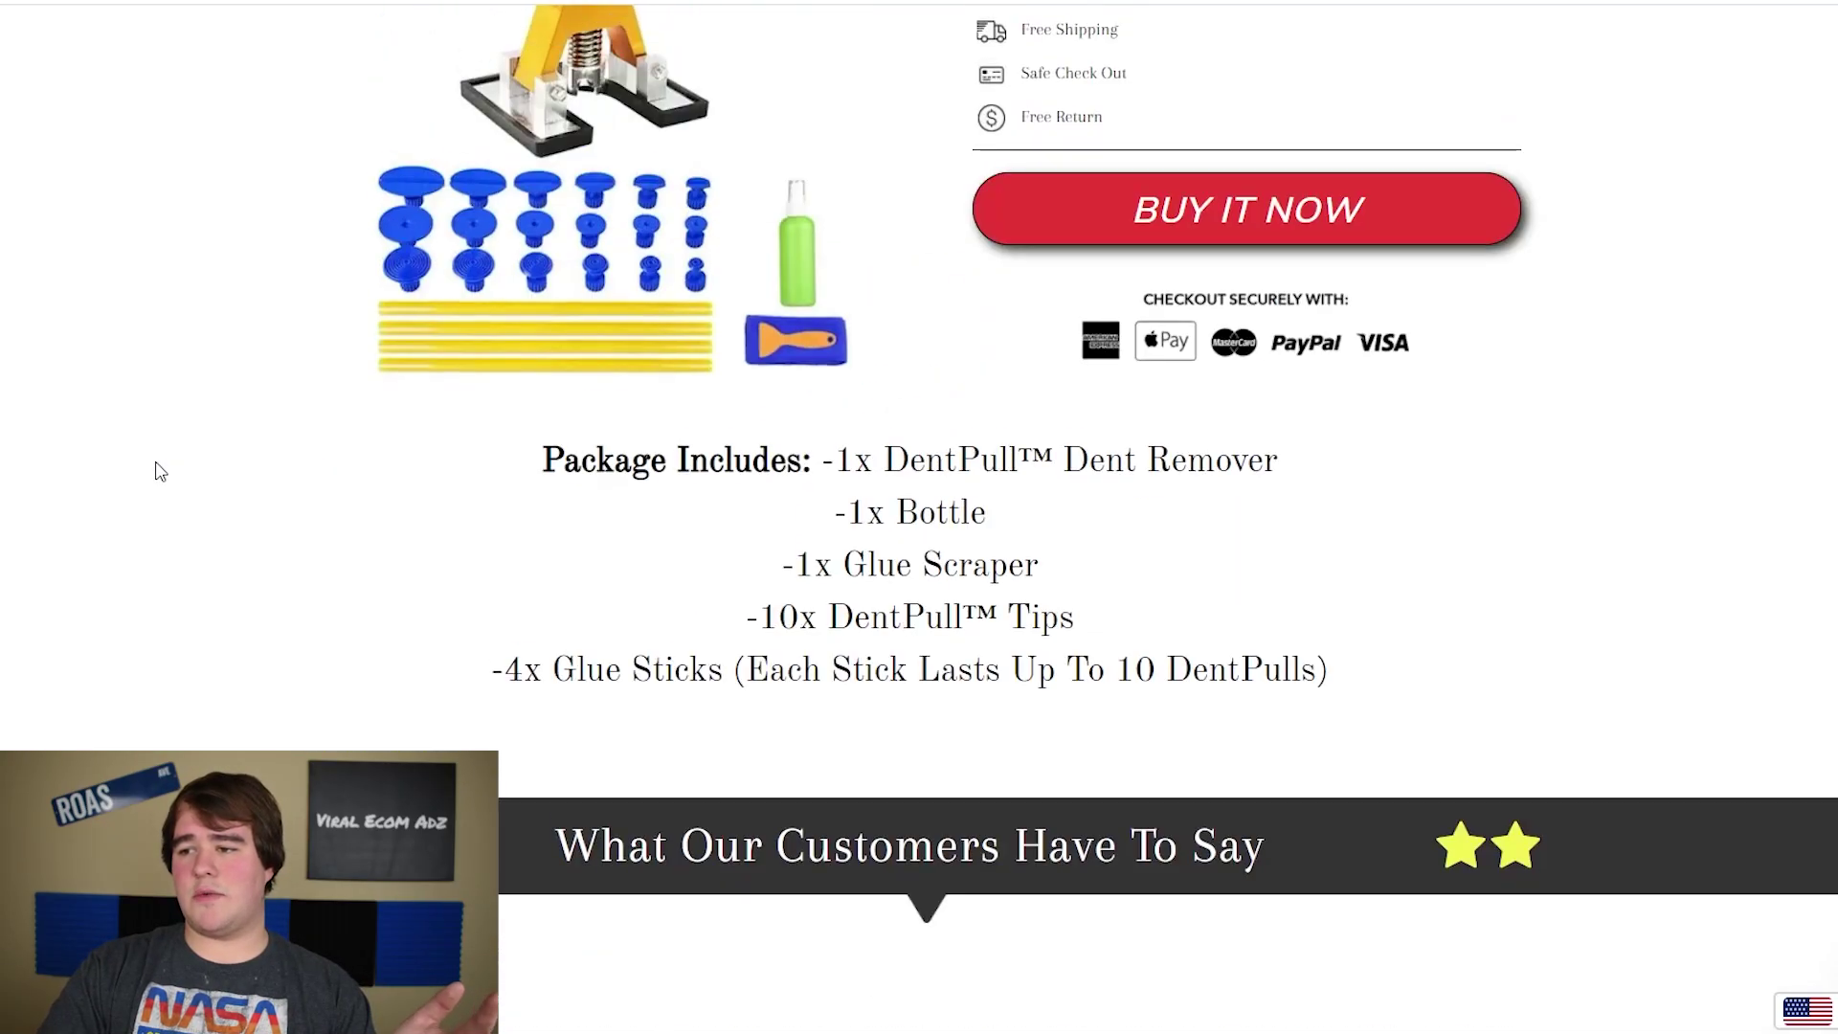
{"action": "scroll", "coordinate": [158, 469], "scroll_direction": "up", "scroll_amount": 10}
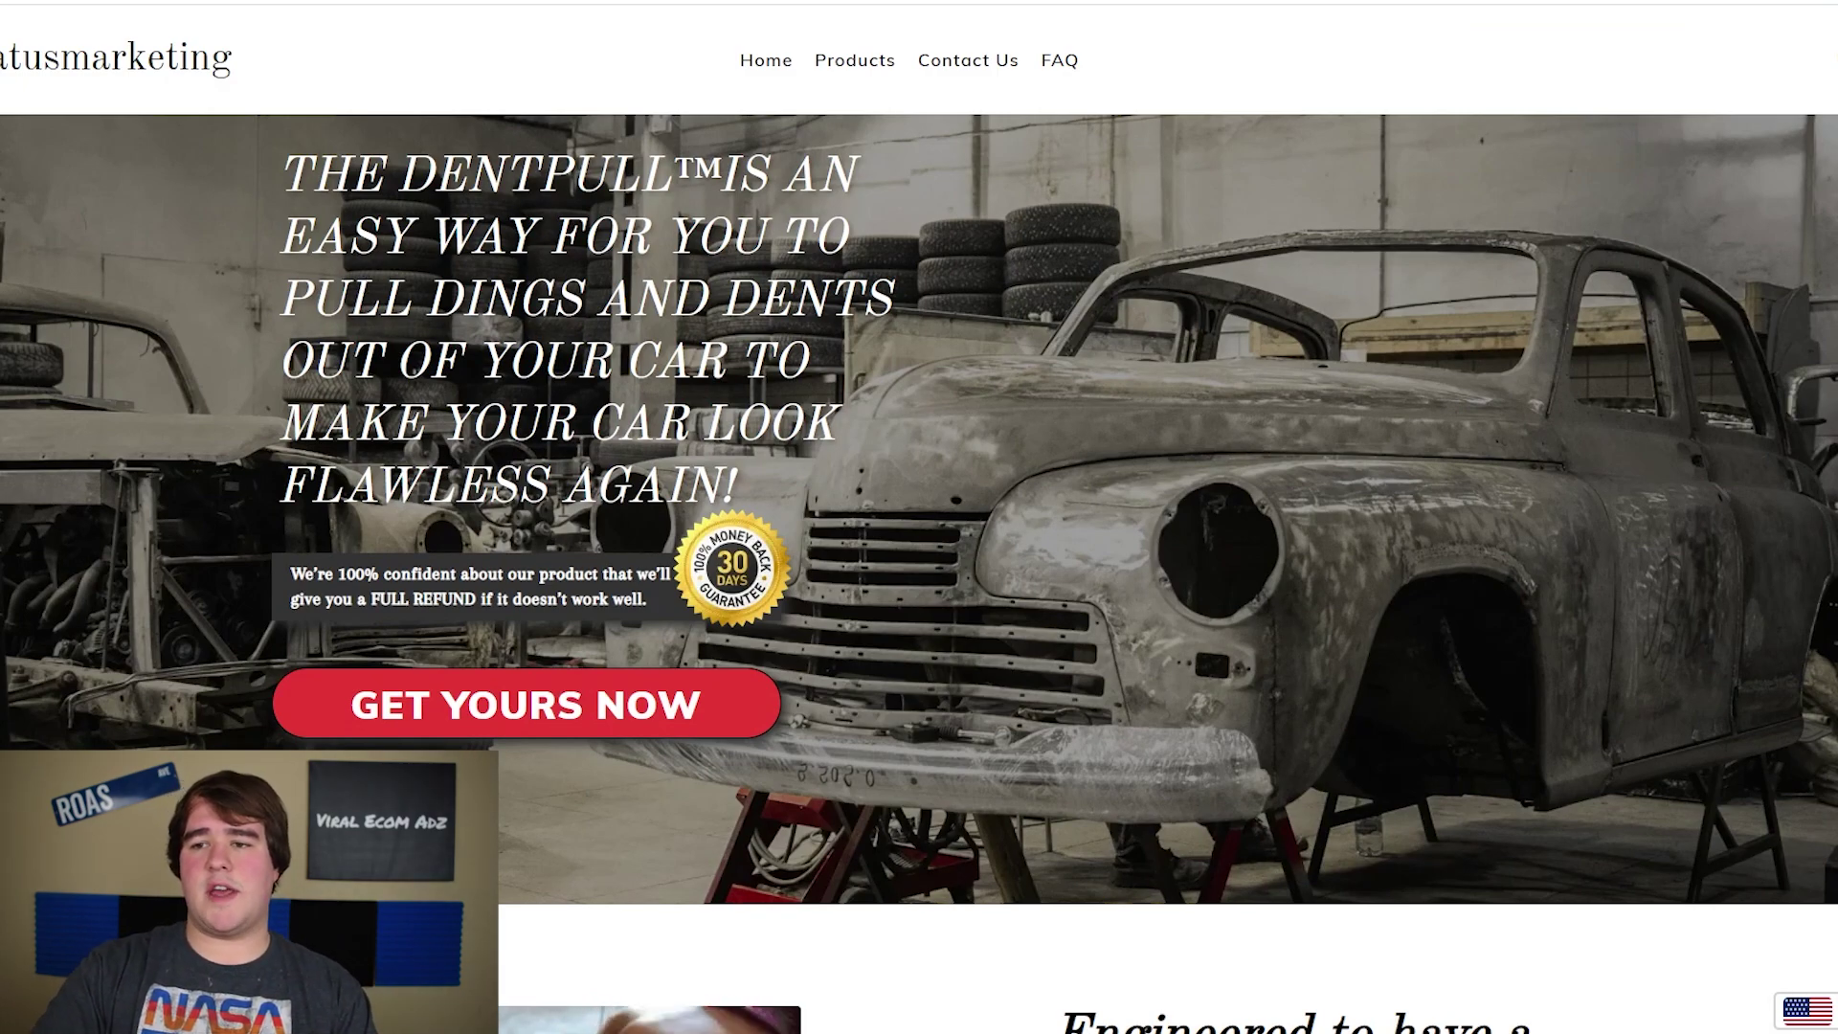
{"action": "key", "text": "ctrl+Tab"}
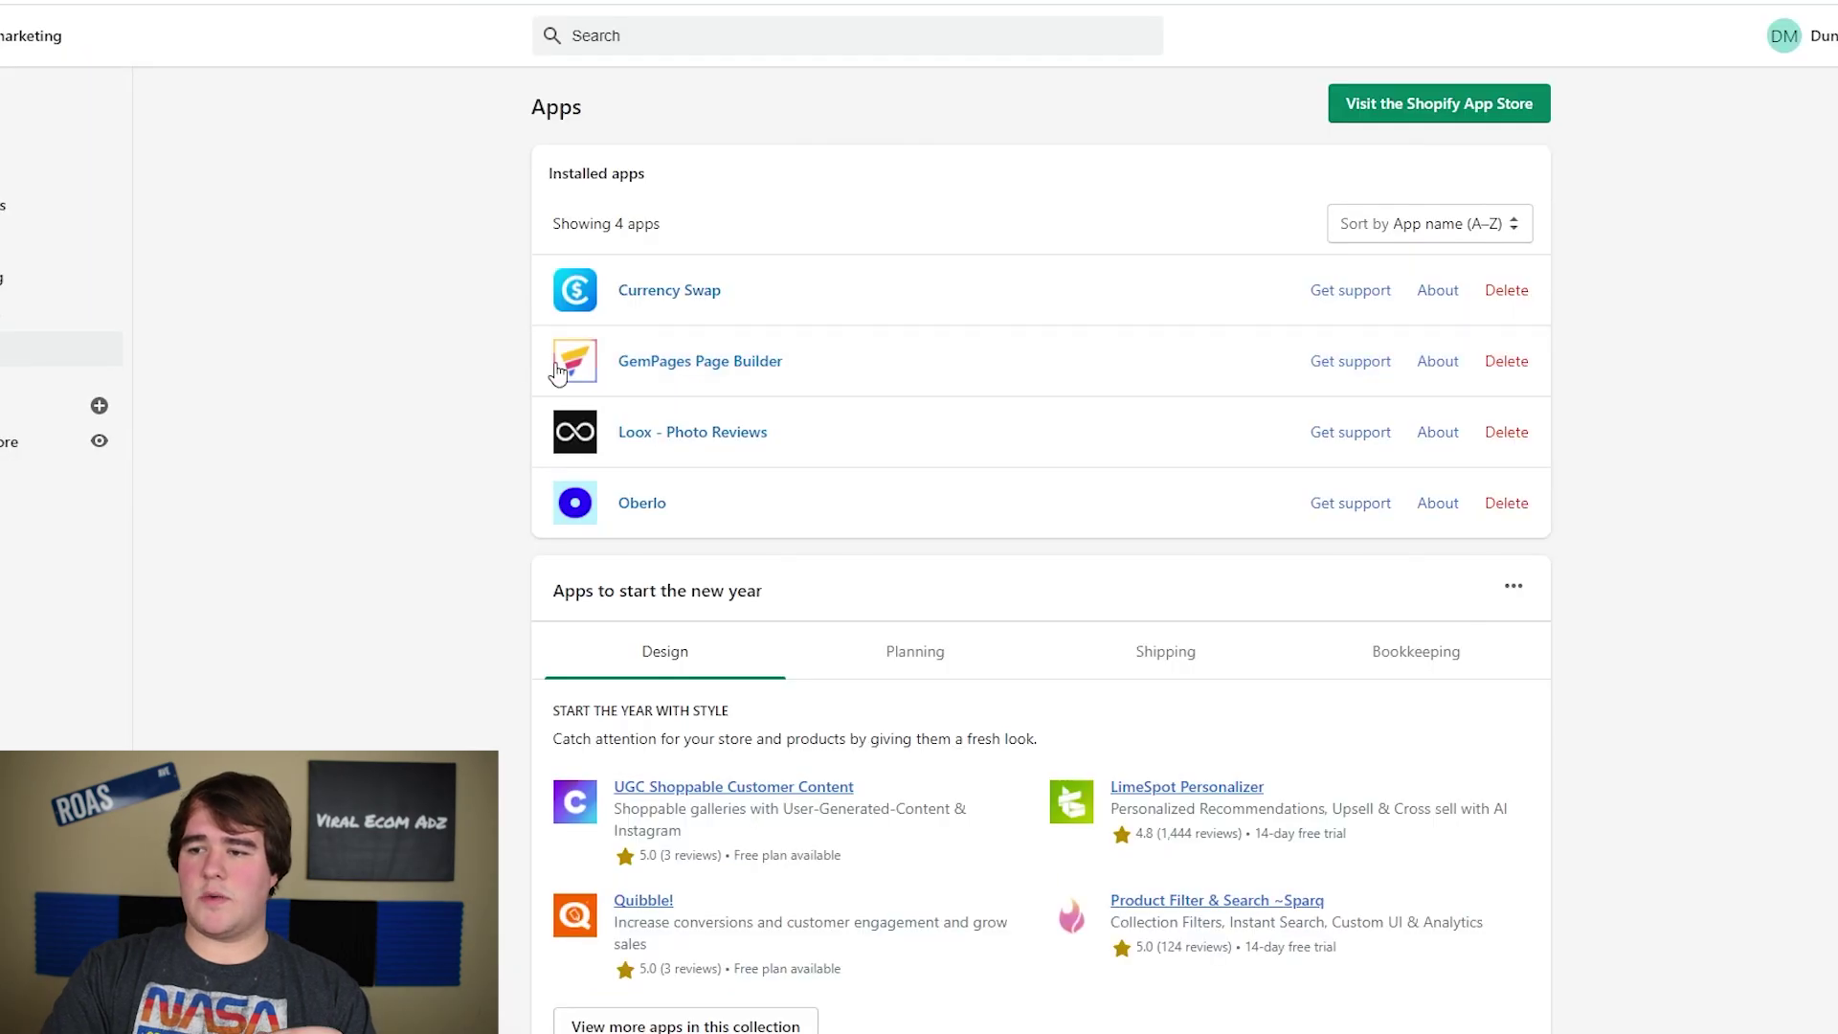
Launch GemPages, dismiss its welcome and guide popups, and edit the 'dent puller' product page template
{"action": "left_click", "coordinate": [681, 366]}
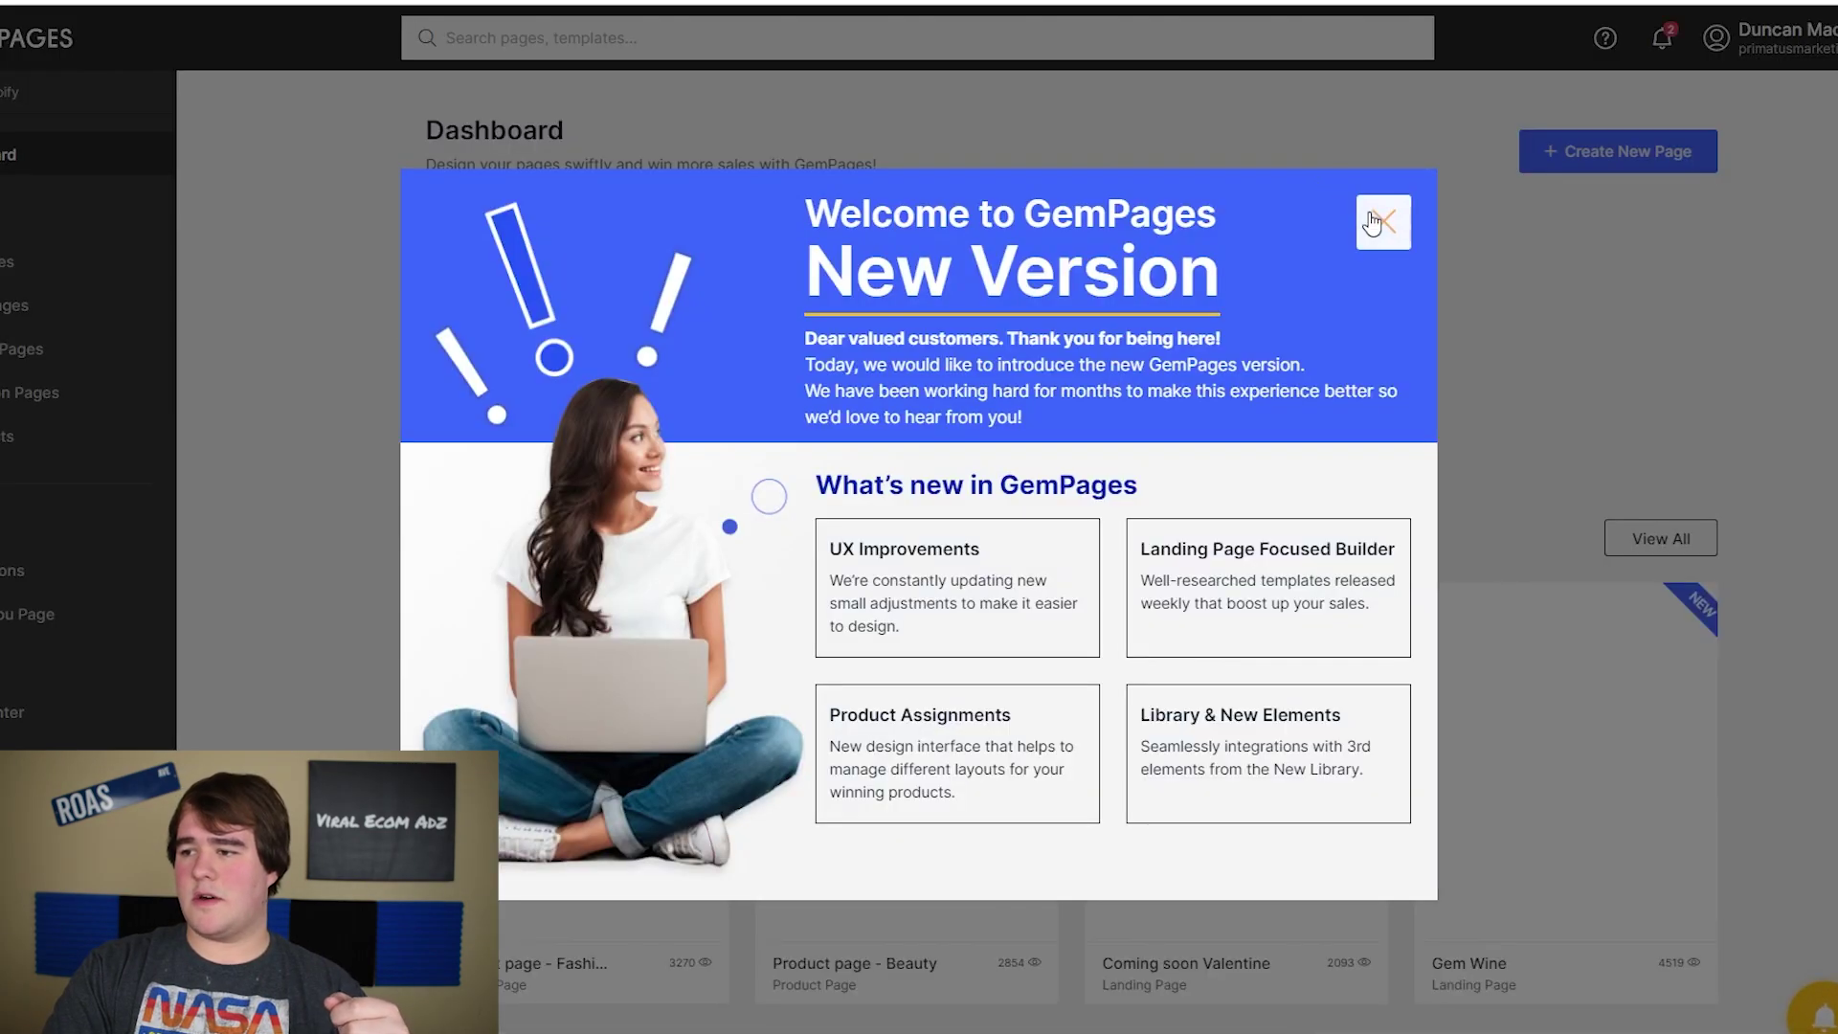
{"action": "left_click", "coordinate": [1373, 222]}
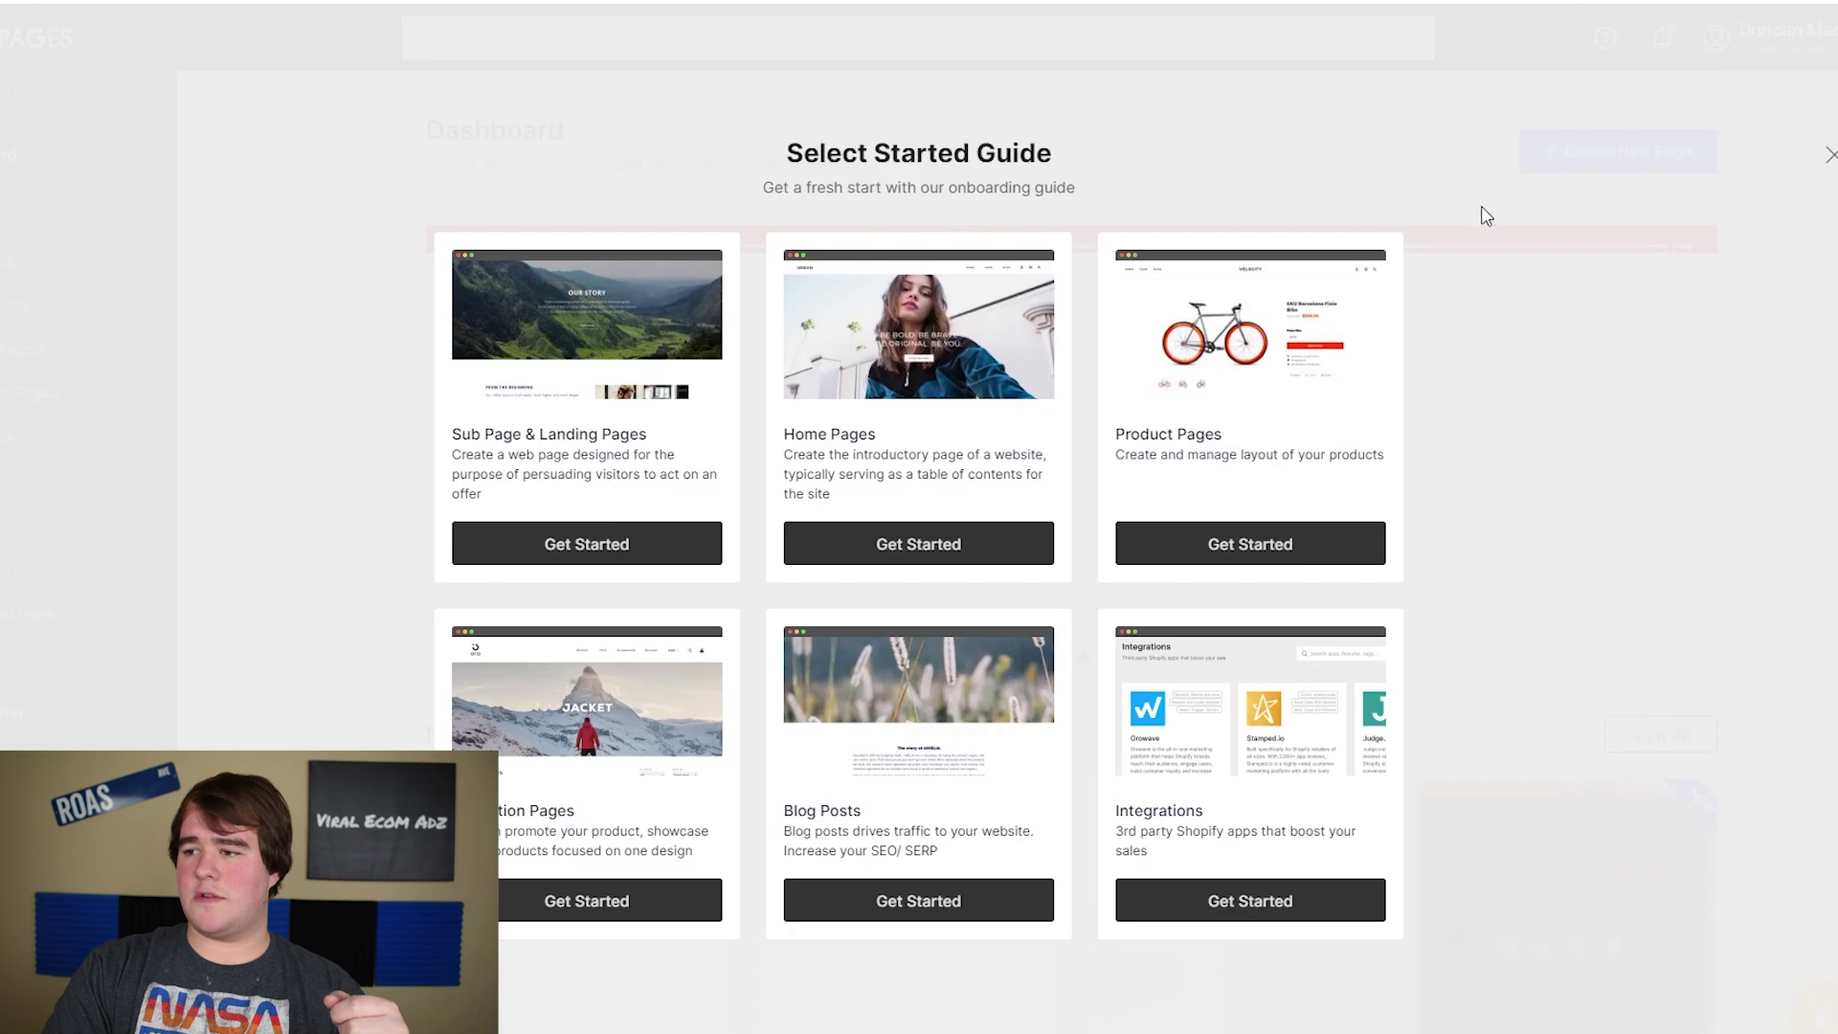
{"action": "left_click", "coordinate": [1824, 153]}
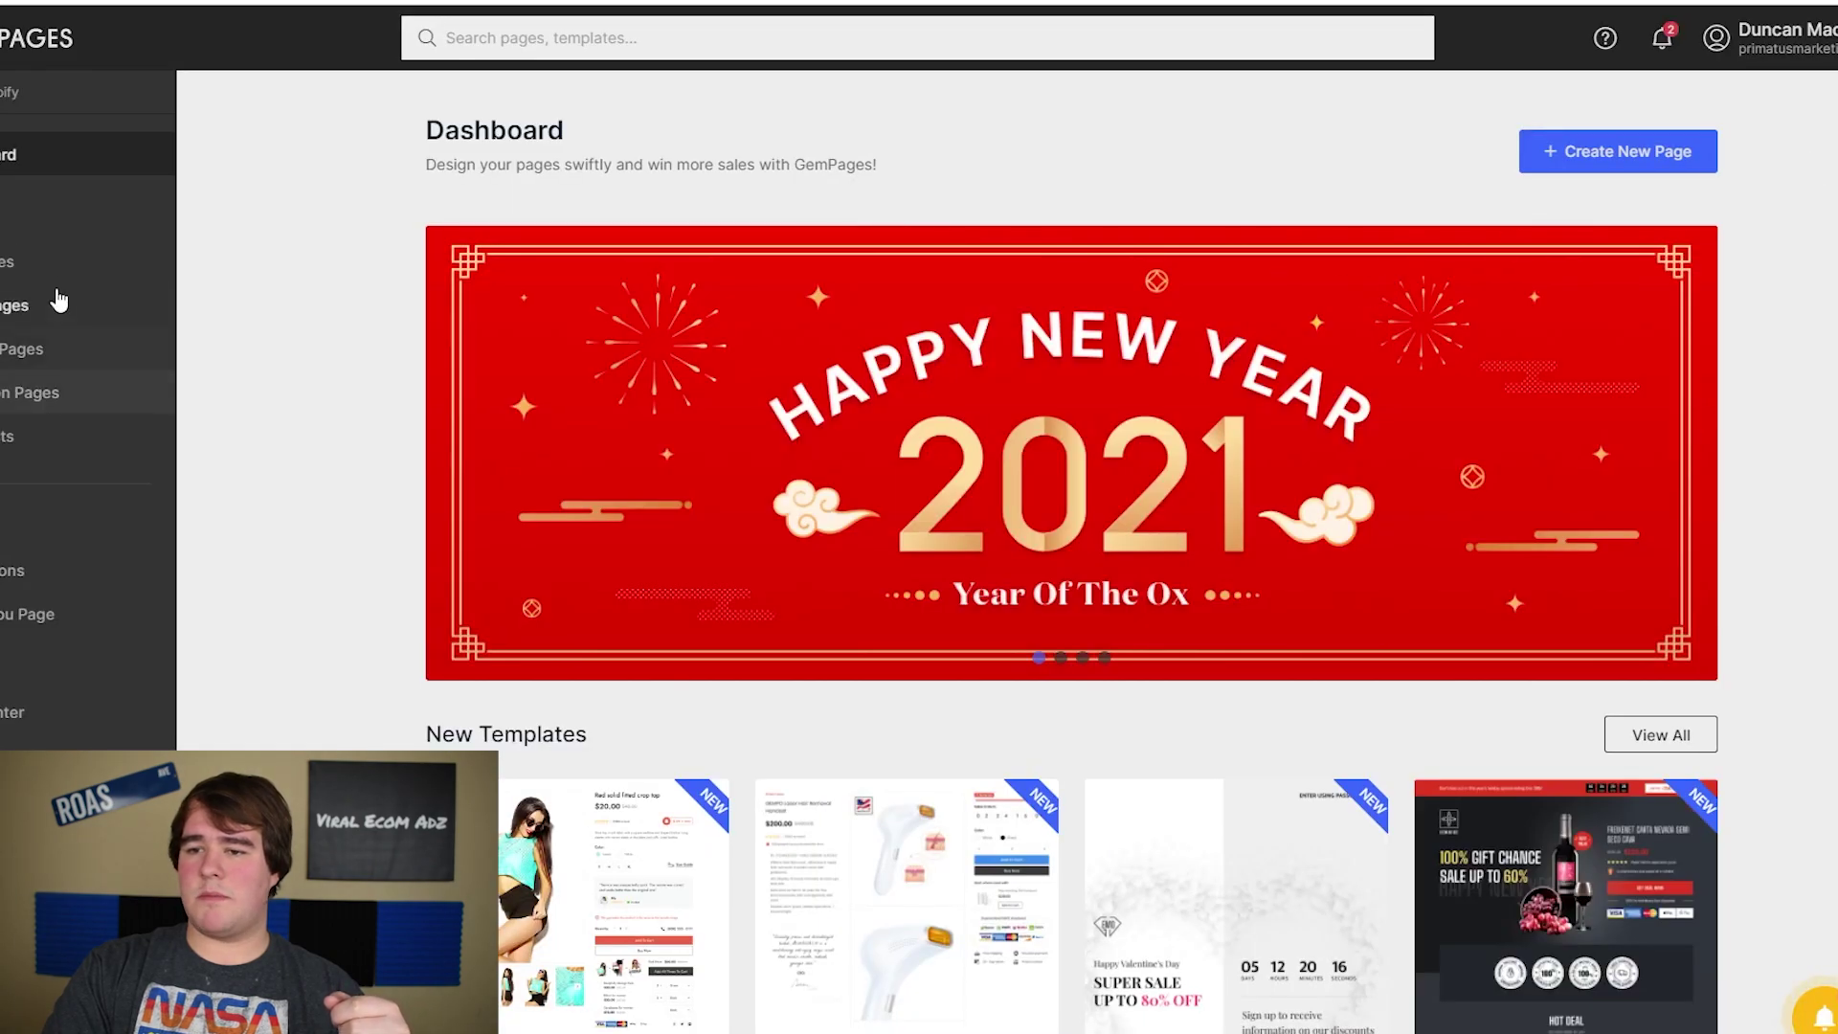
{"action": "left_click", "coordinate": [84, 348]}
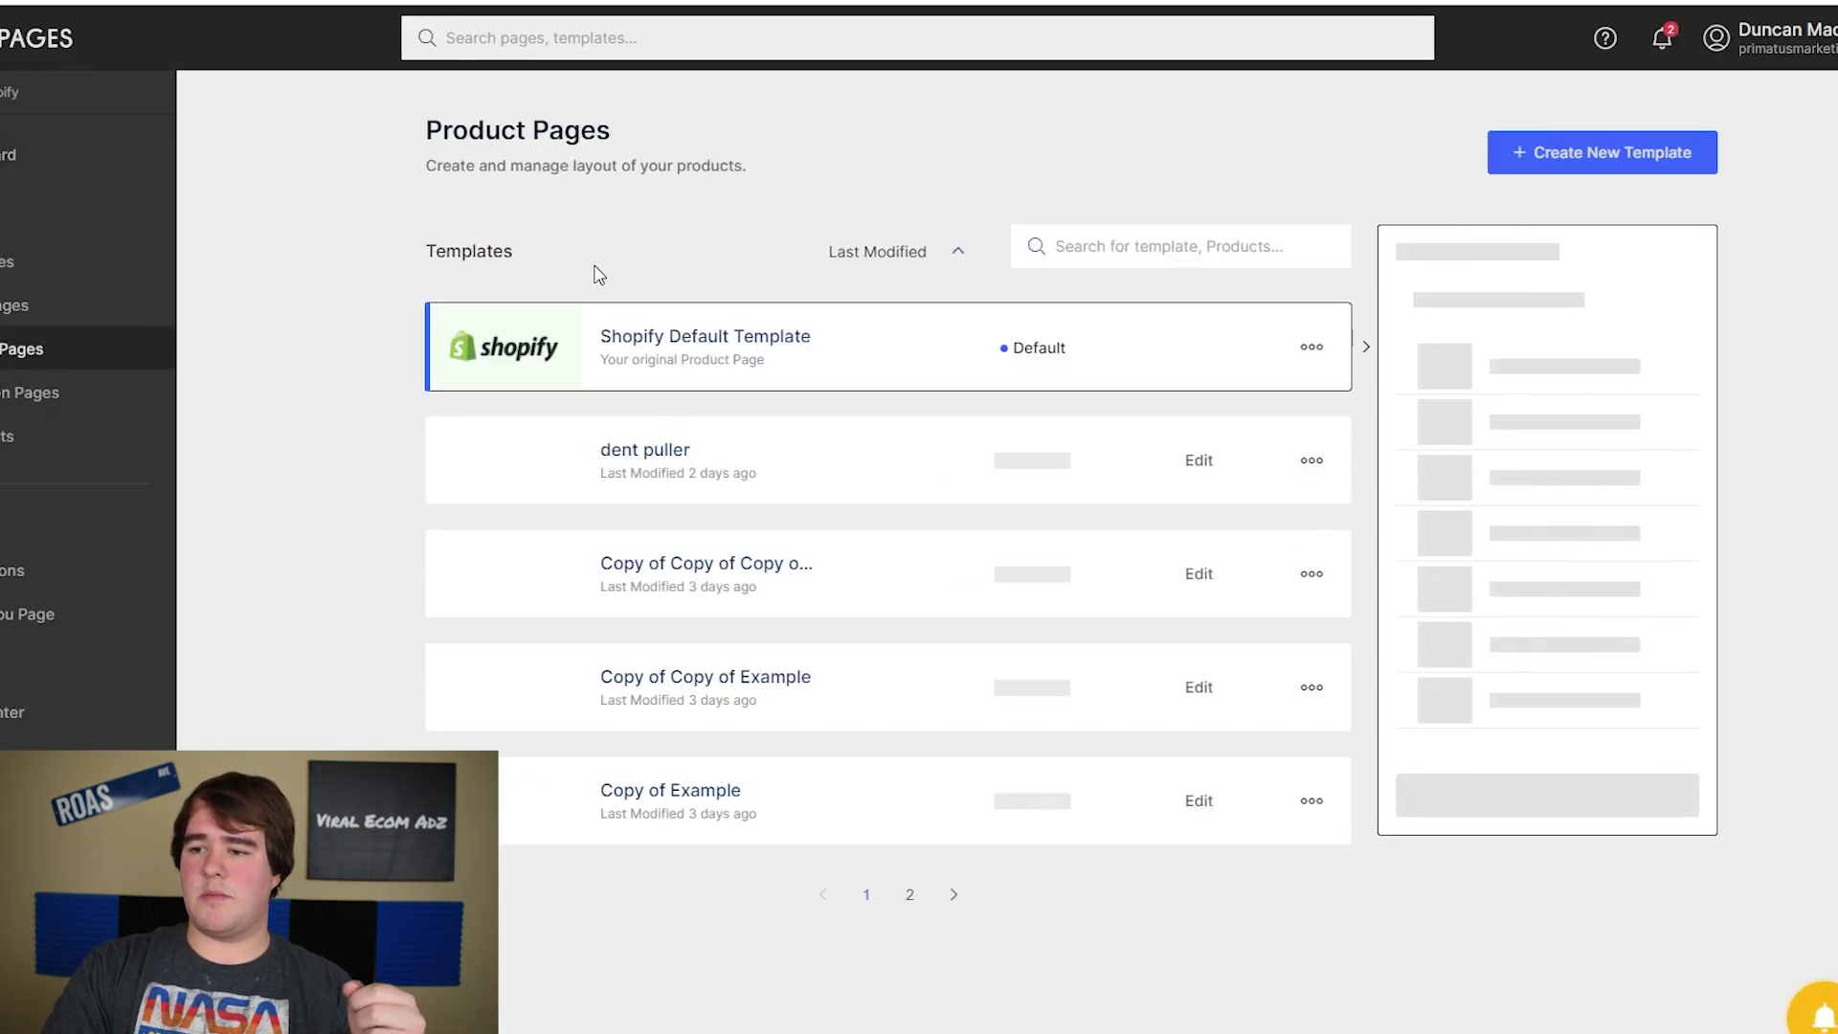
{"action": "left_click", "coordinate": [1197, 461]}
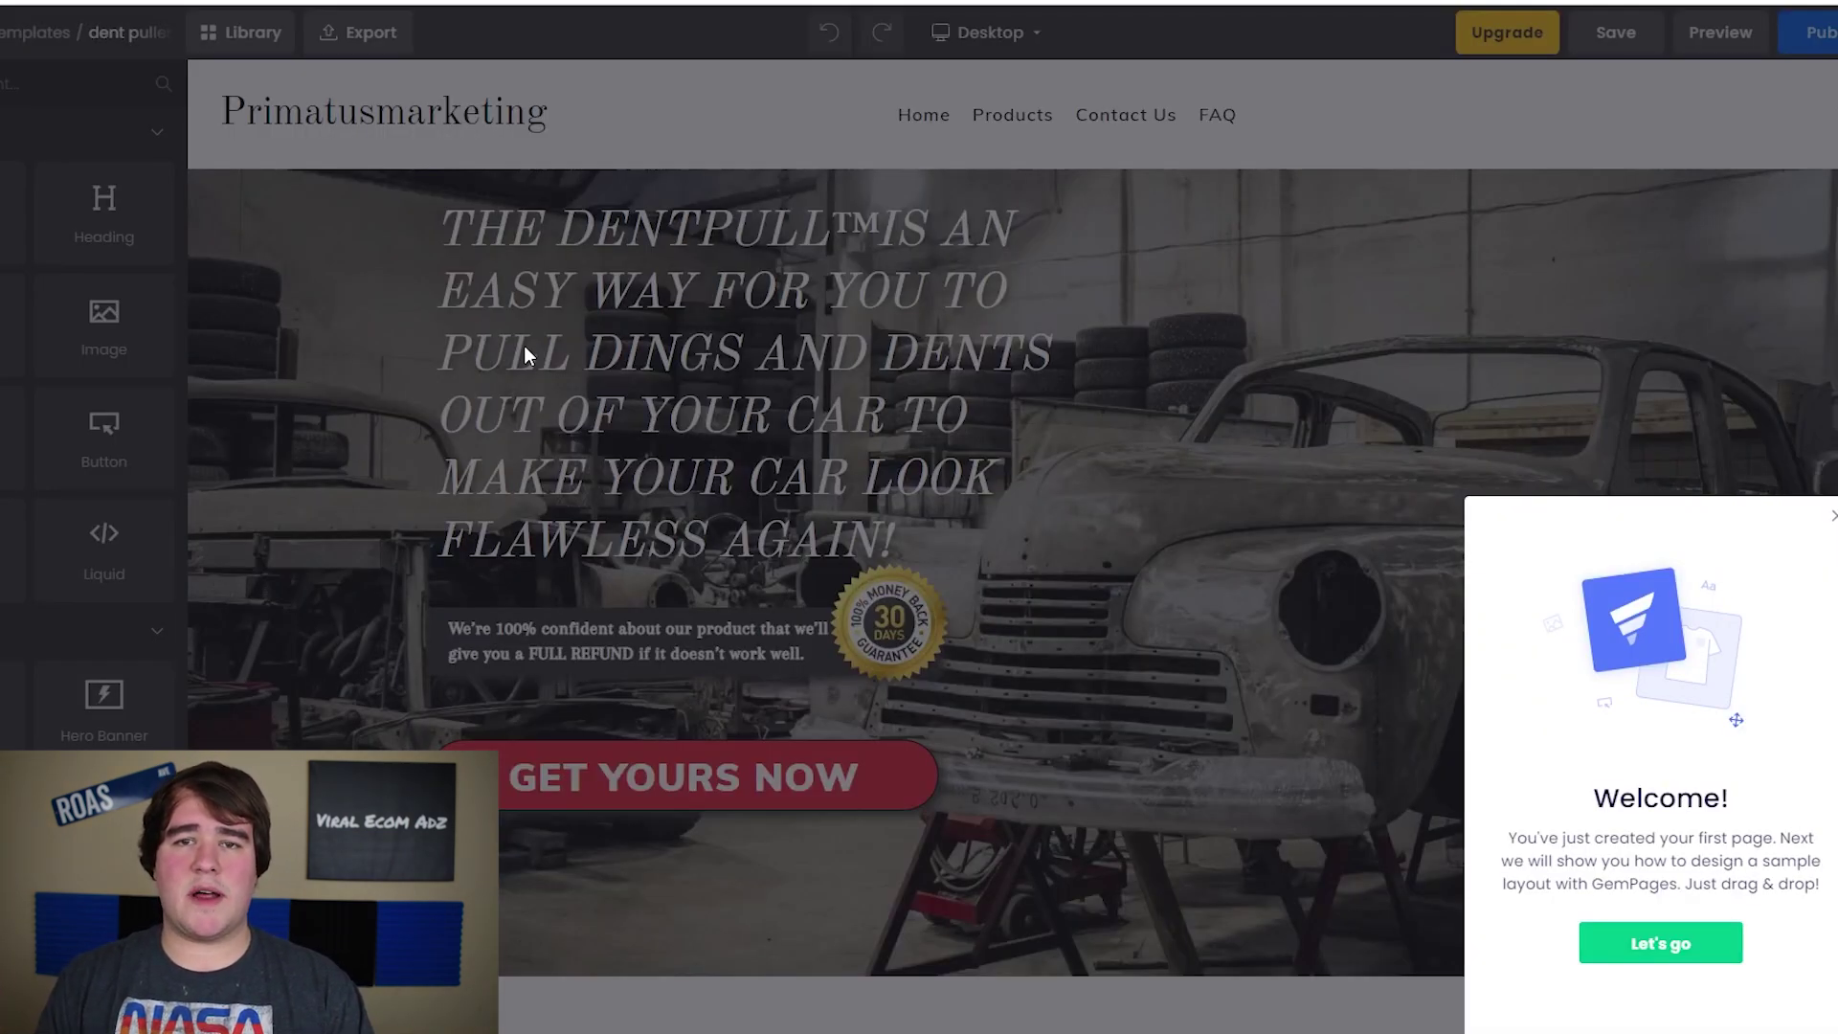
Dismiss the editor's welcome popup and review the hero banner with its 'GET YOURS NOW' button
{"action": "left_click", "coordinate": [1597, 486]}
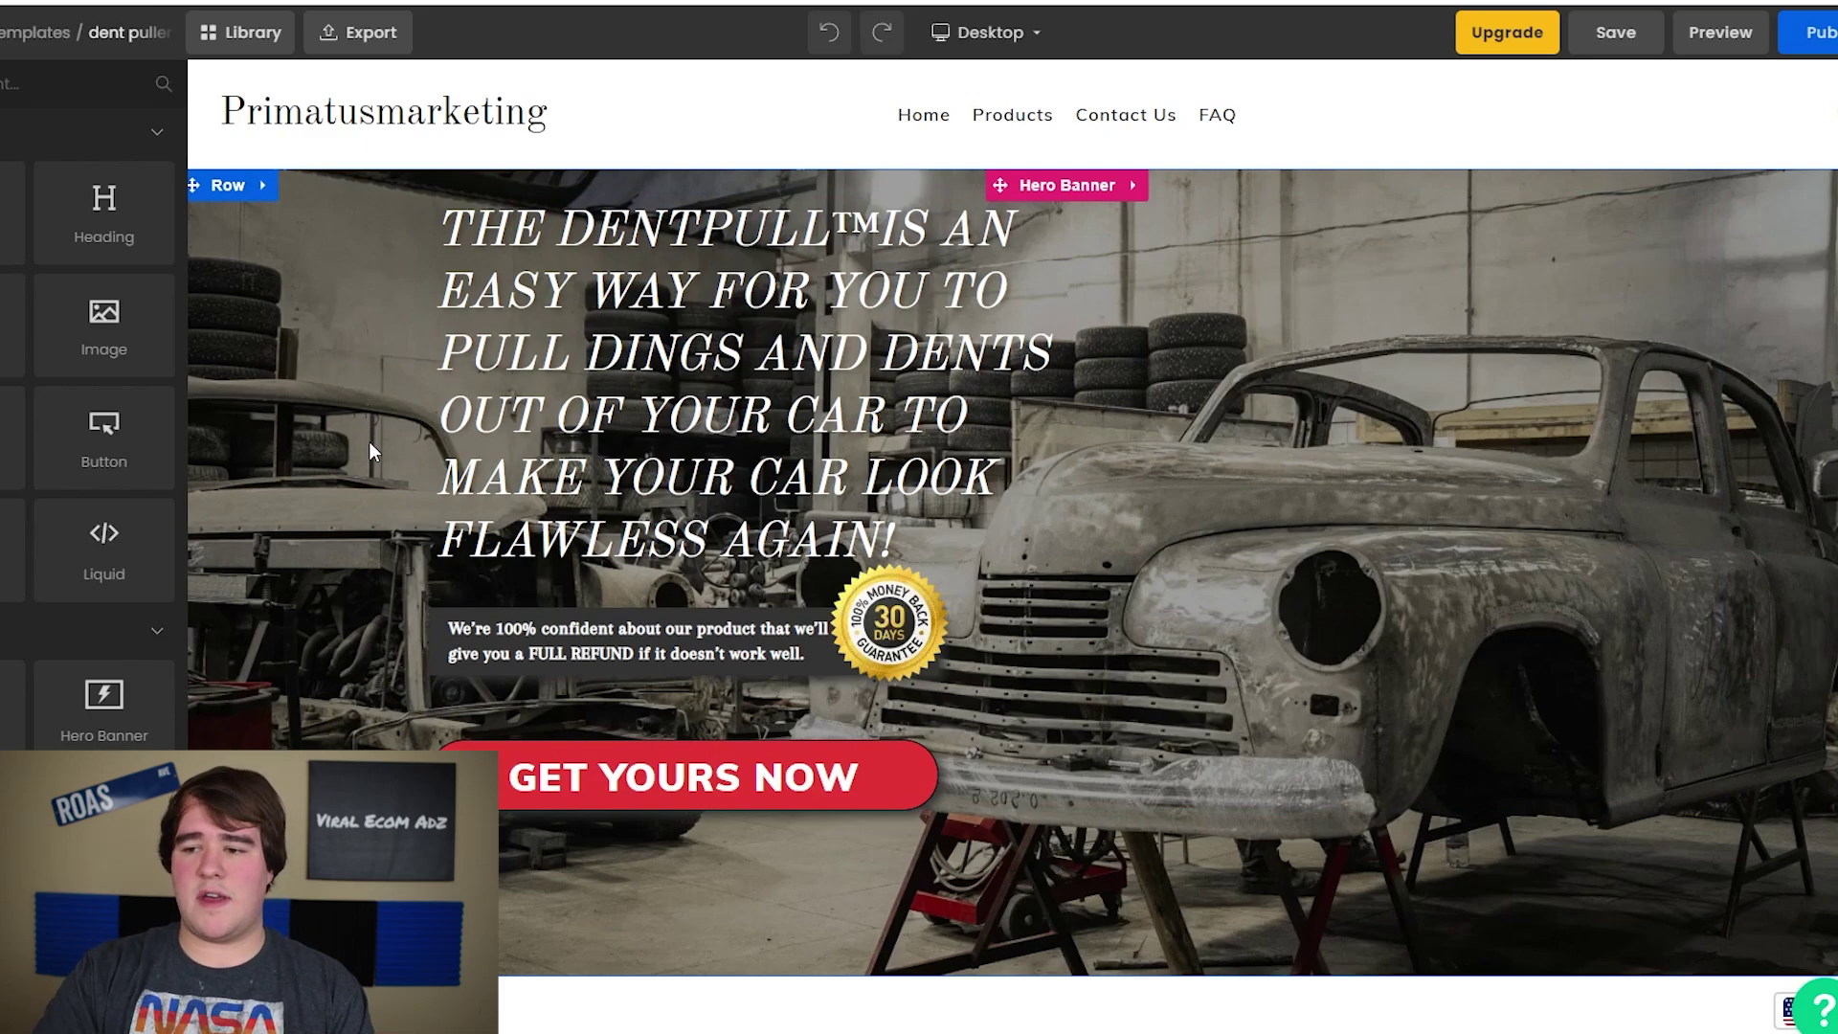
{"action": "scroll", "coordinate": [350, 508], "scroll_direction": "down", "scroll_amount": 3}
{"action": "scroll", "coordinate": [419, 454], "scroll_direction": "up", "scroll_amount": 3}
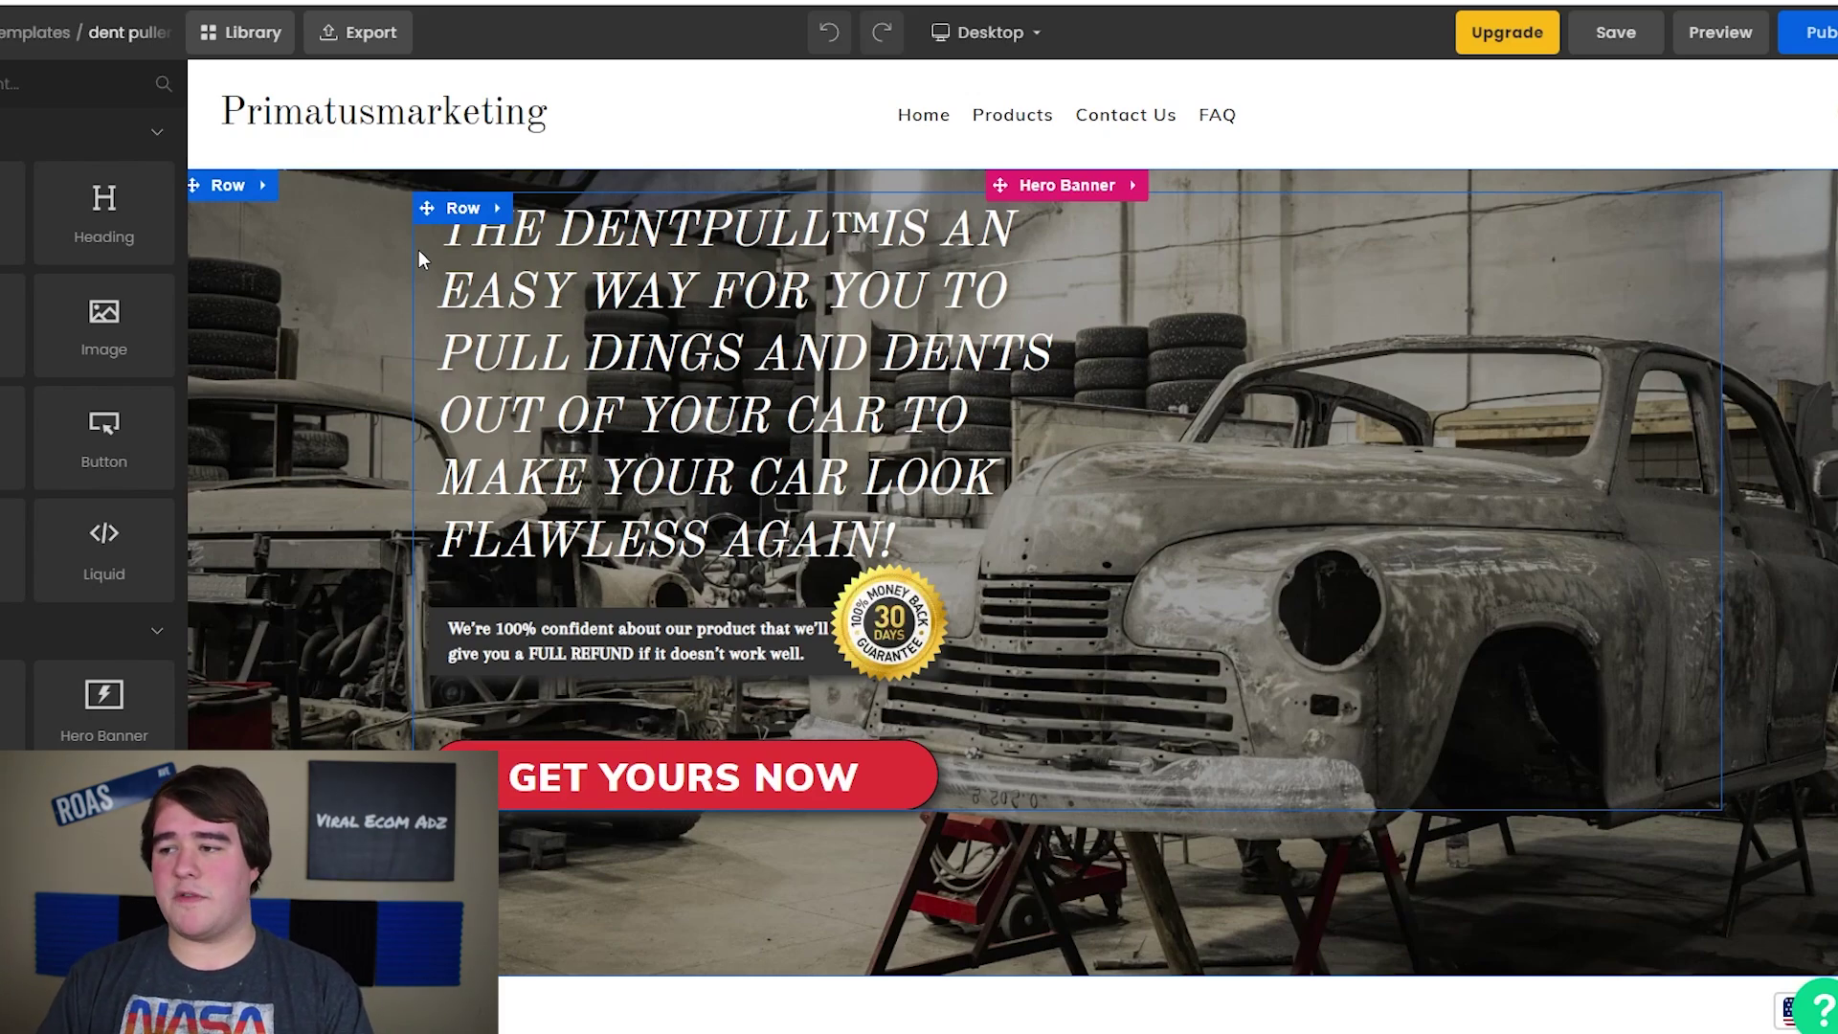
{"action": "scroll", "coordinate": [418, 250], "scroll_direction": "down", "scroll_amount": 1}
{"action": "scroll", "coordinate": [404, 295], "scroll_direction": "up", "scroll_amount": 1}
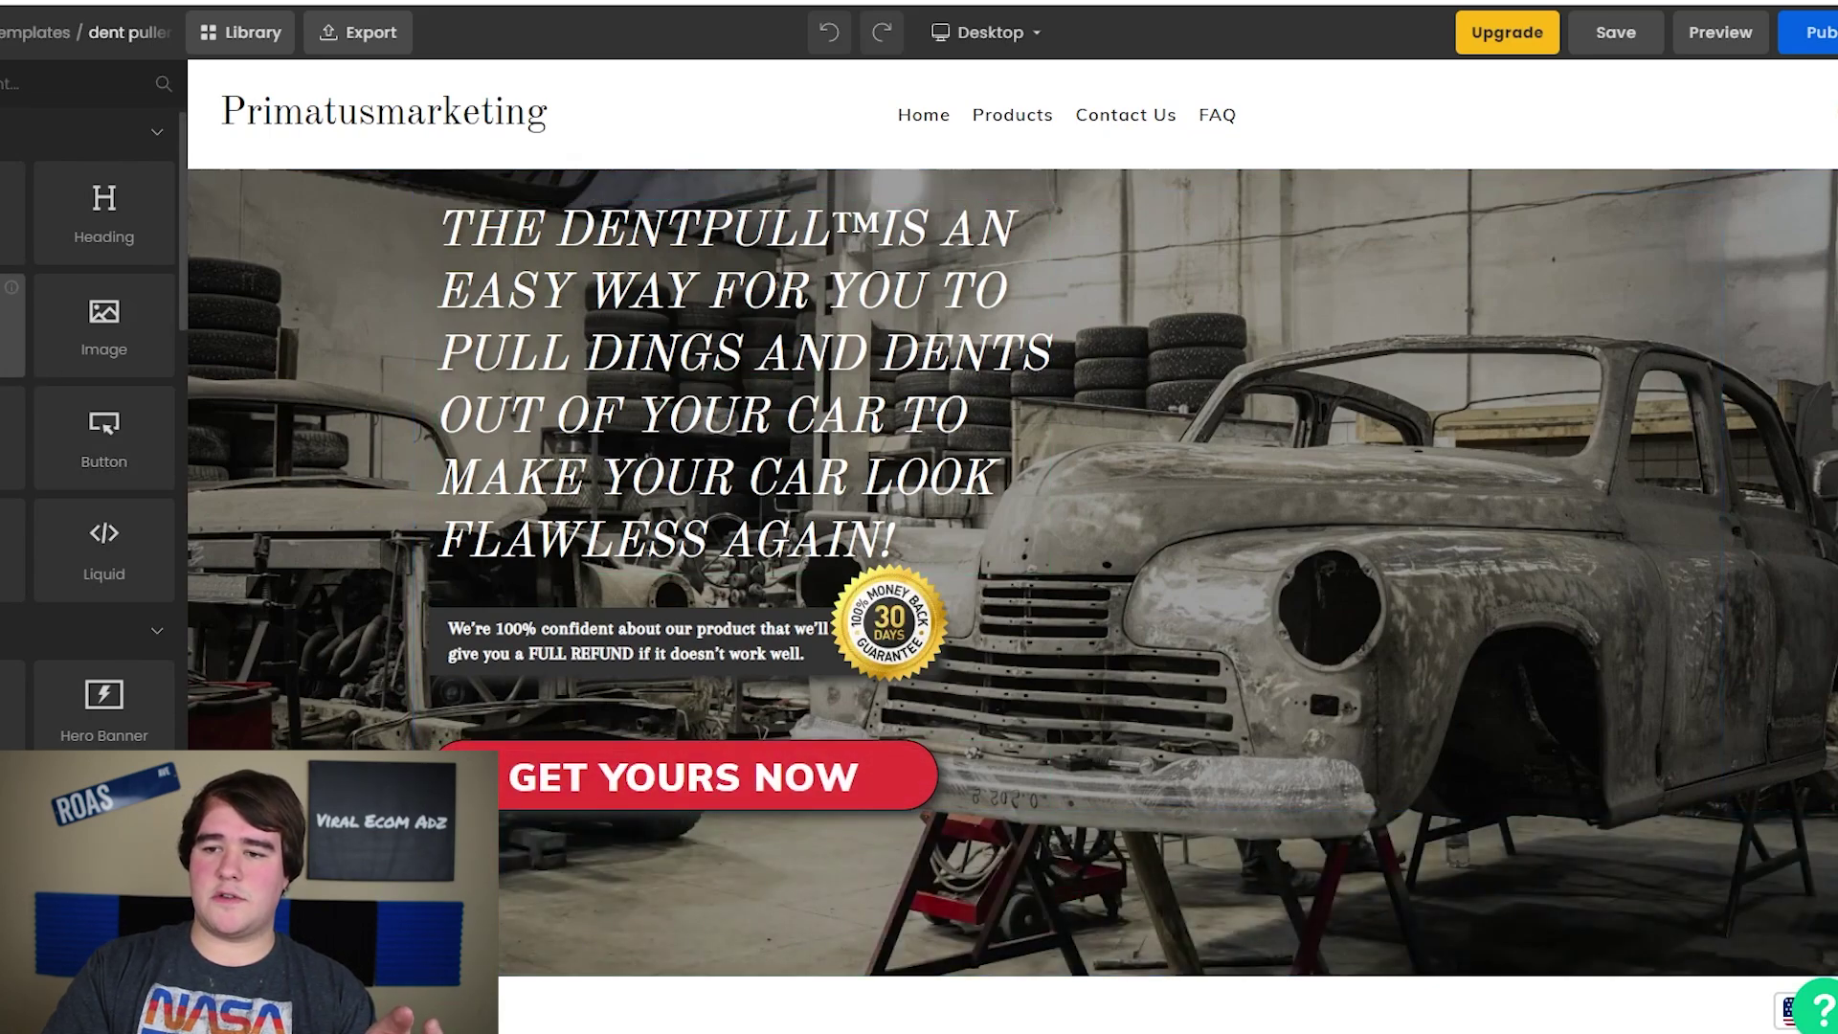
Add a text block below the hero heading and open its placeholder paragraph for editing
{"action": "left_click_drag", "start_coordinate": [12, 330], "coordinate": [737, 612]}
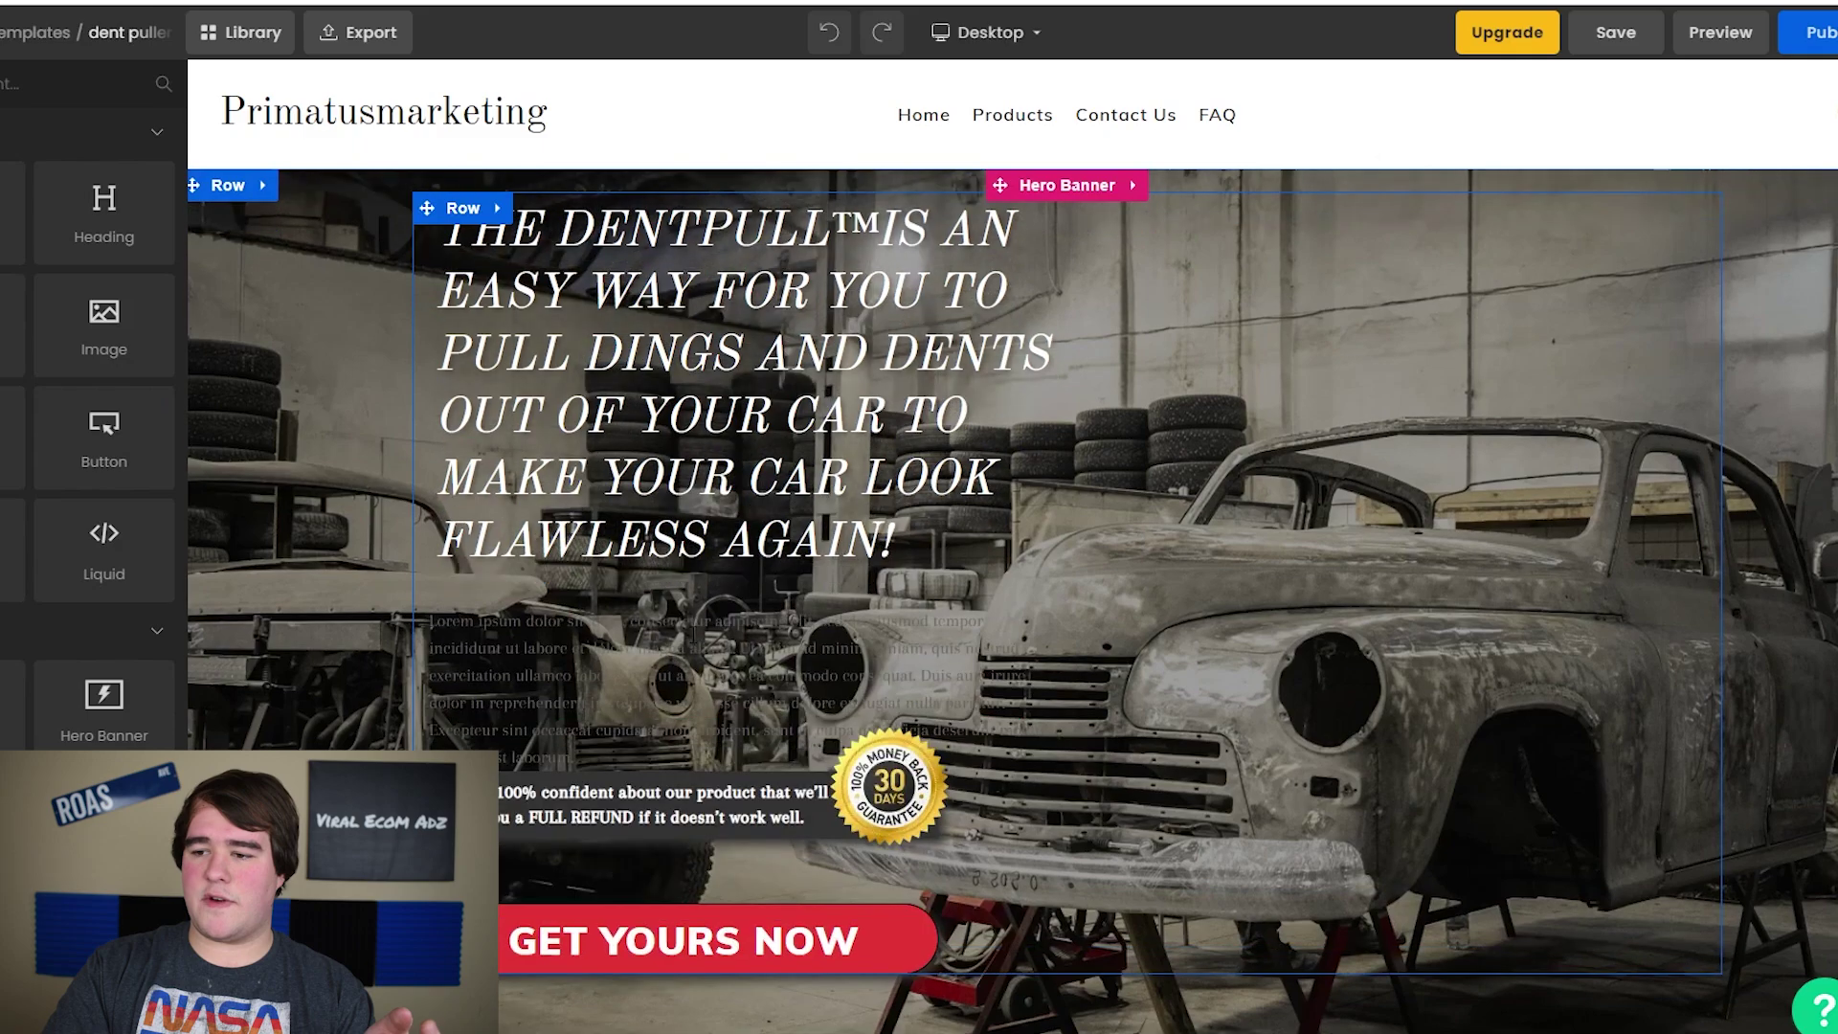
{"action": "left_click", "coordinate": [543, 673]}
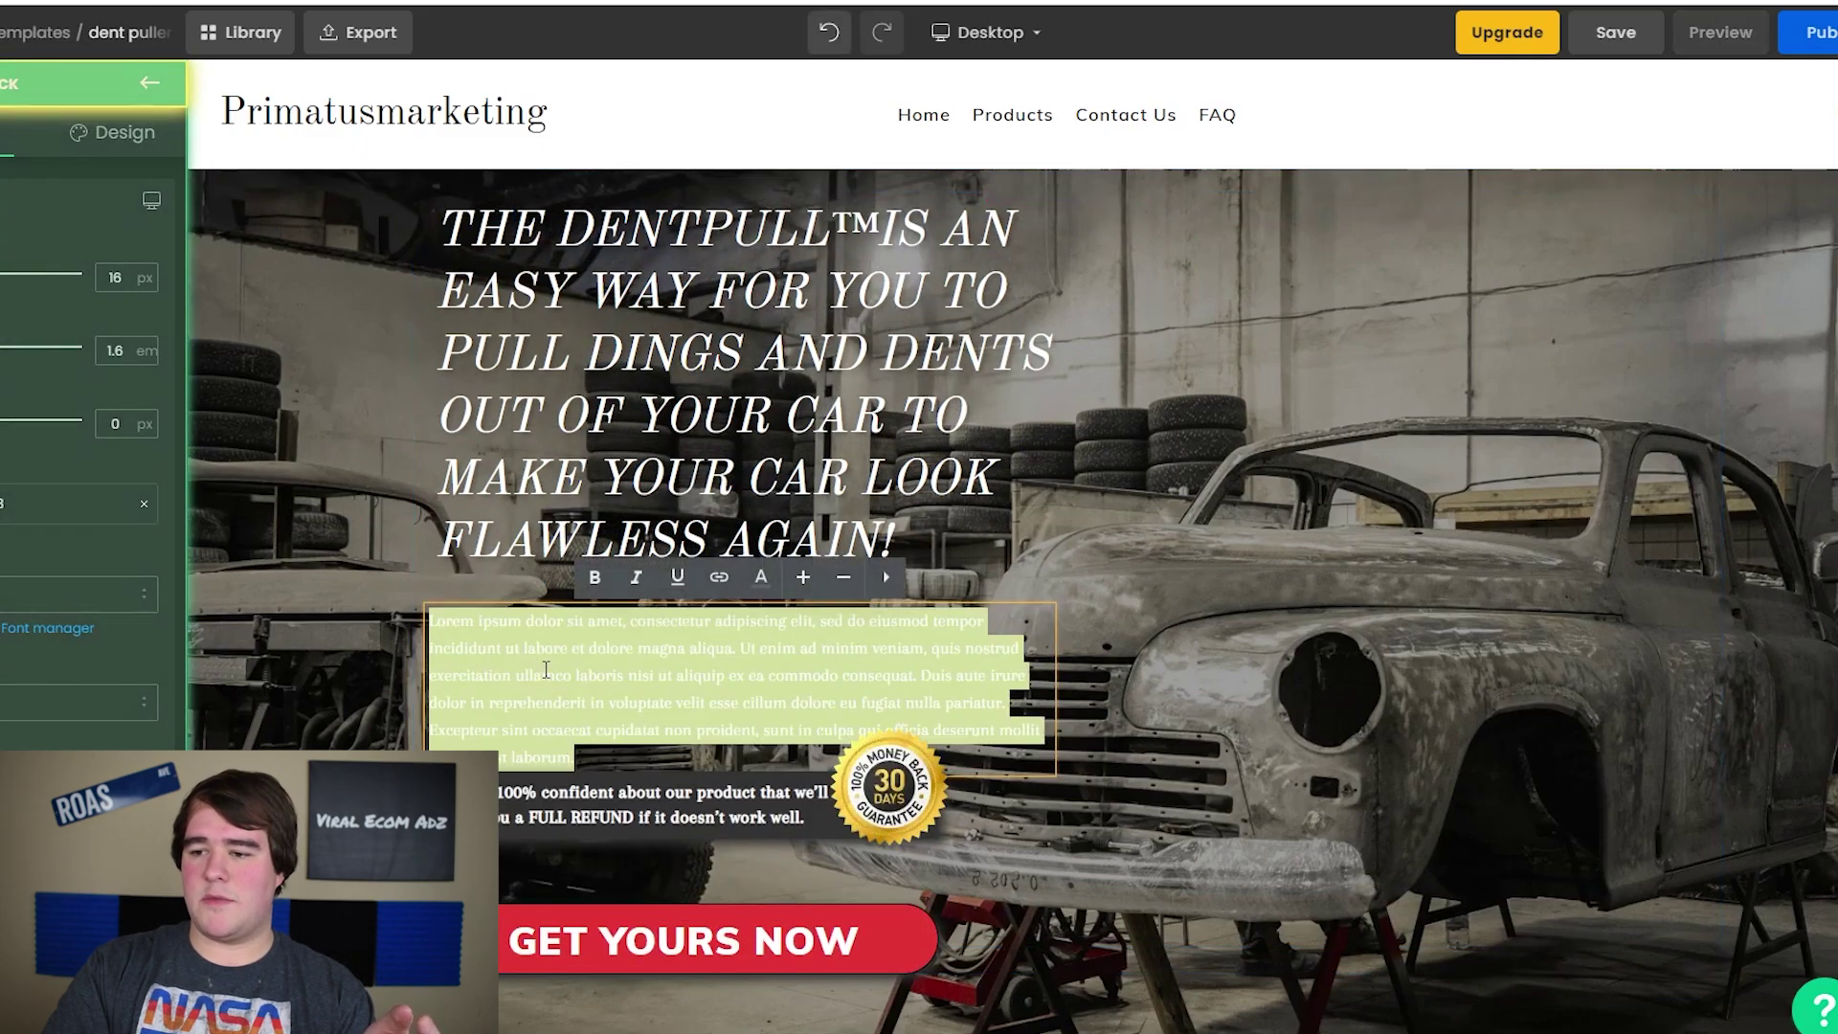
{"action": "key", "text": "Escape"}
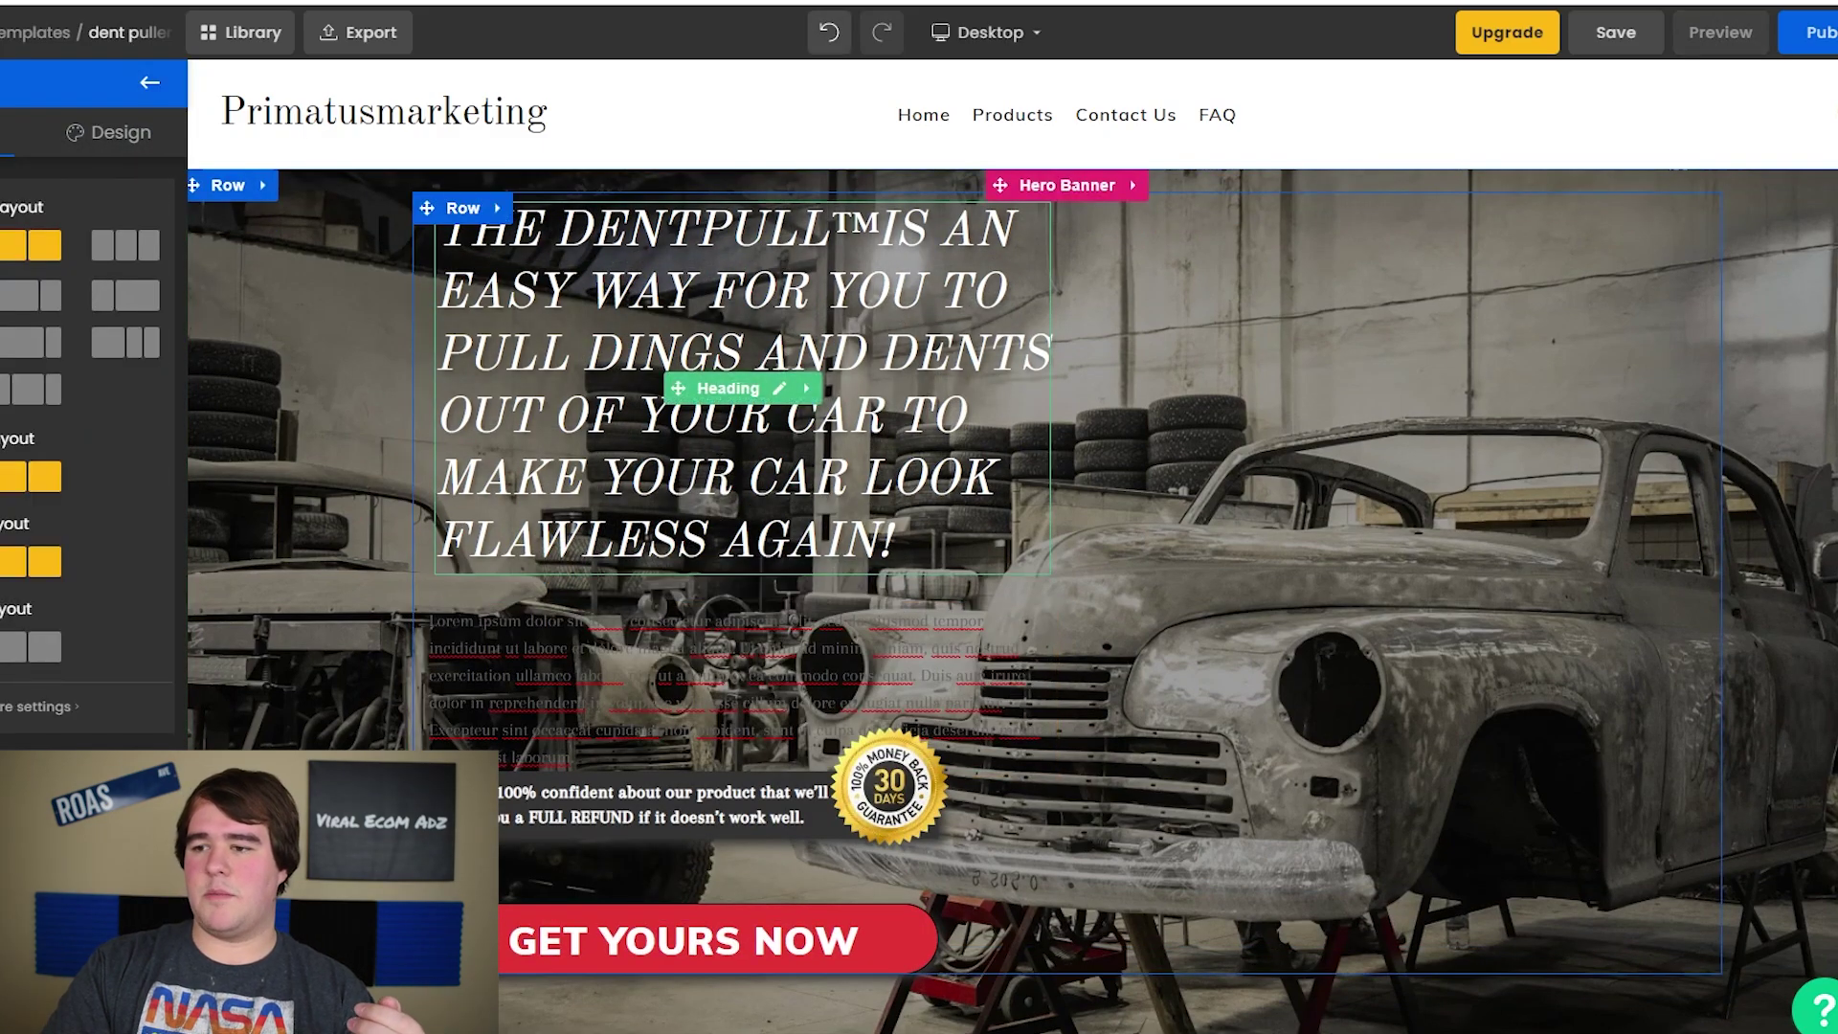
{"action": "scroll", "coordinate": [900, 479], "scroll_direction": "down", "scroll_amount": 10}
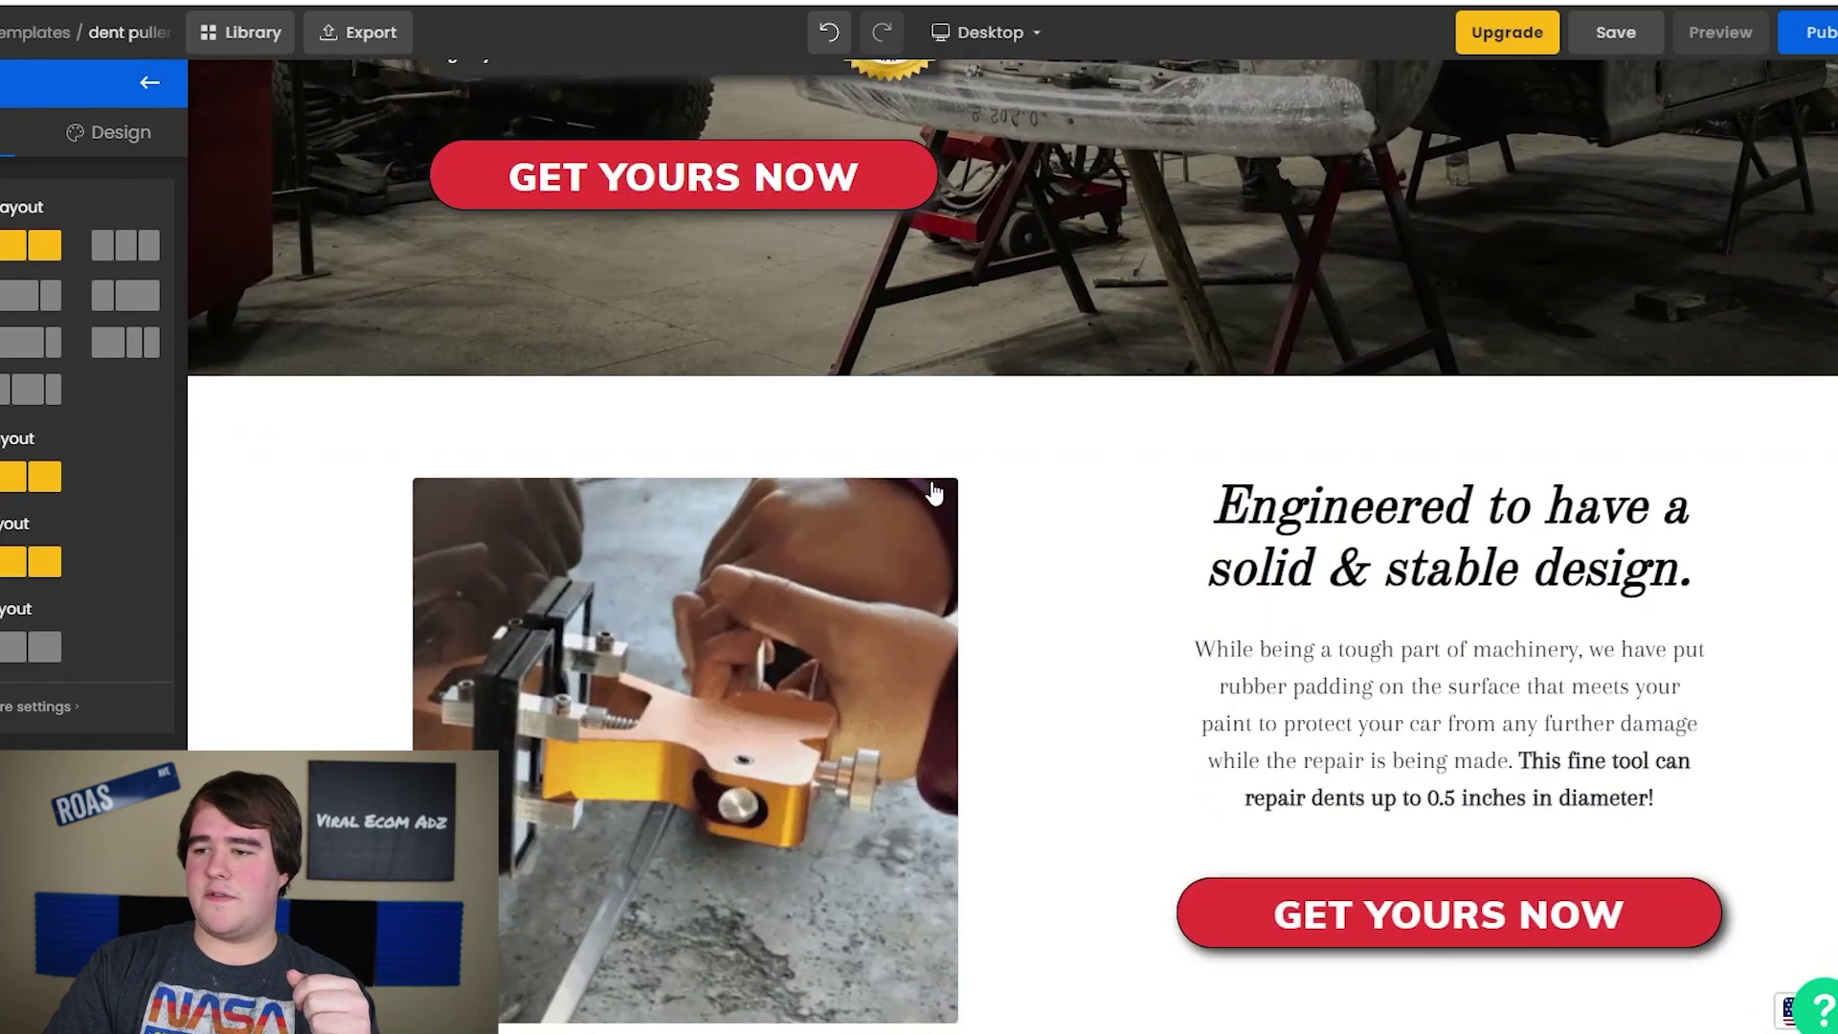
{"action": "scroll", "coordinate": [973, 480], "scroll_direction": "up", "scroll_amount": 5}
Inspect the hero 'GET YOURS NOW' button's settings and scroll through the page sections
{"action": "left_click", "coordinate": [774, 402]}
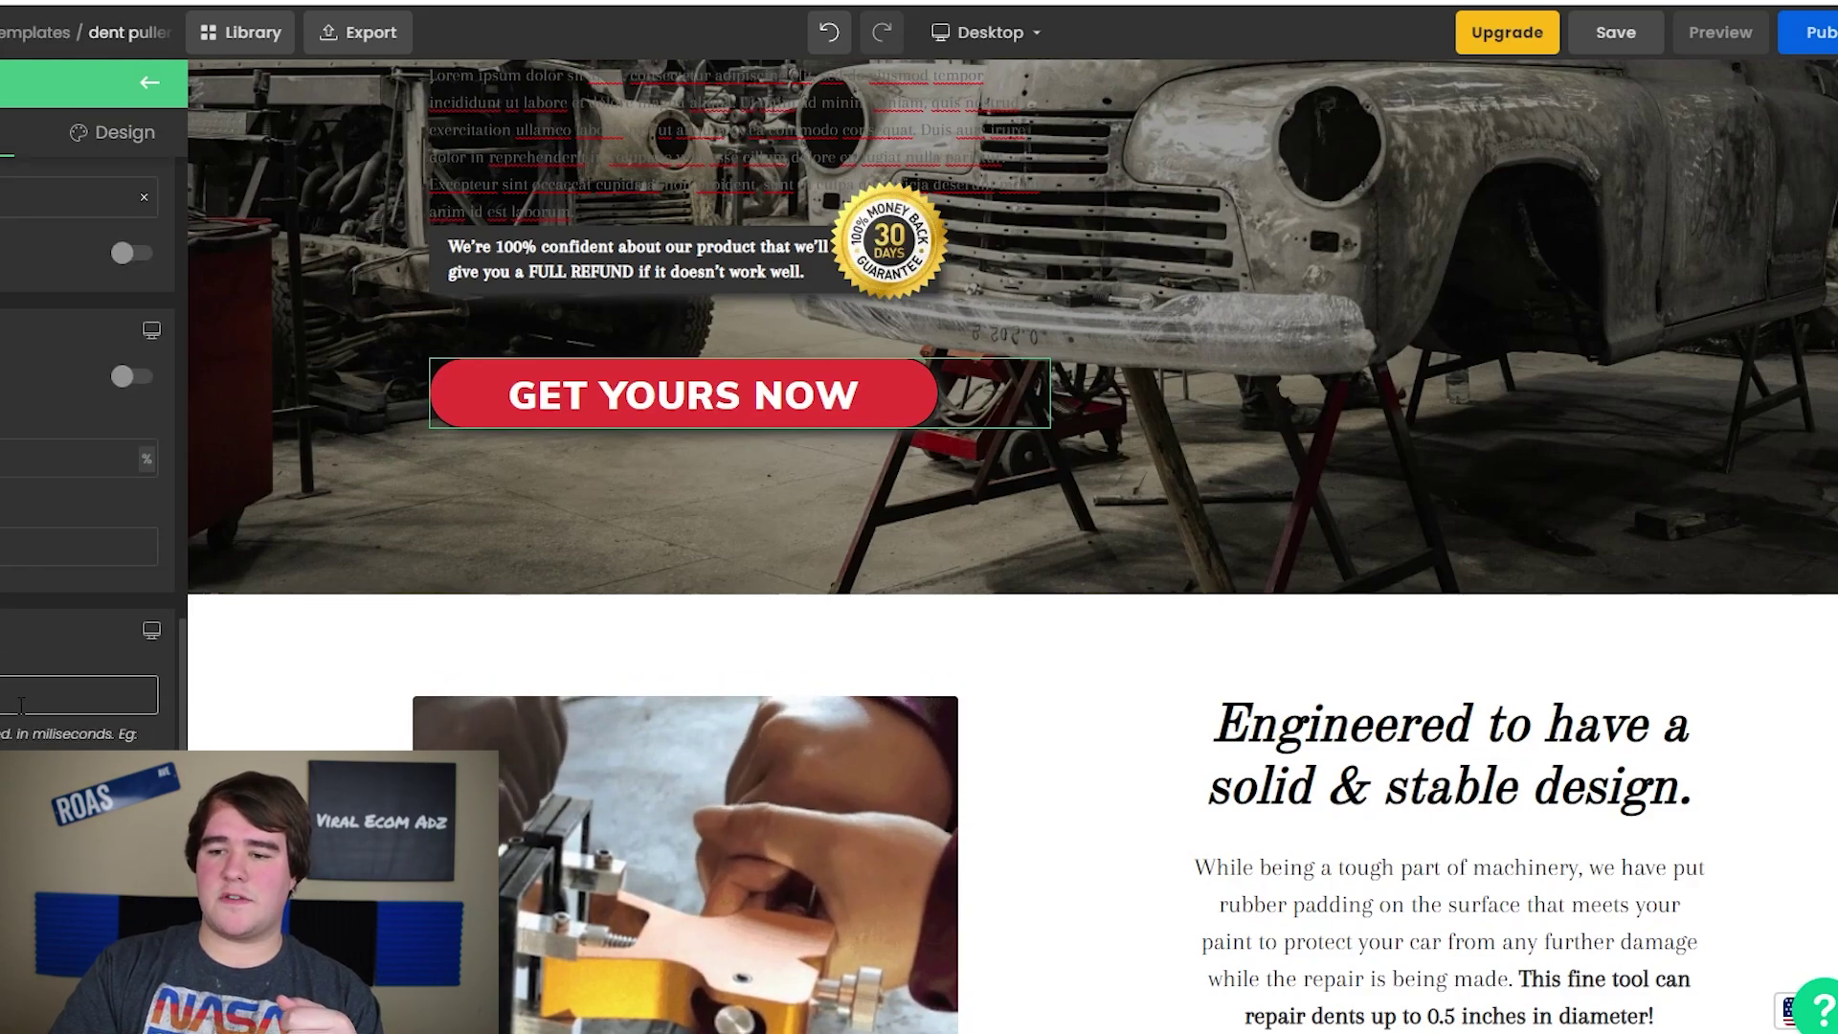
{"action": "scroll", "coordinate": [957, 507], "scroll_direction": "down", "scroll_amount": 7}
{"action": "scroll", "coordinate": [1067, 511], "scroll_direction": "up", "scroll_amount": 3}
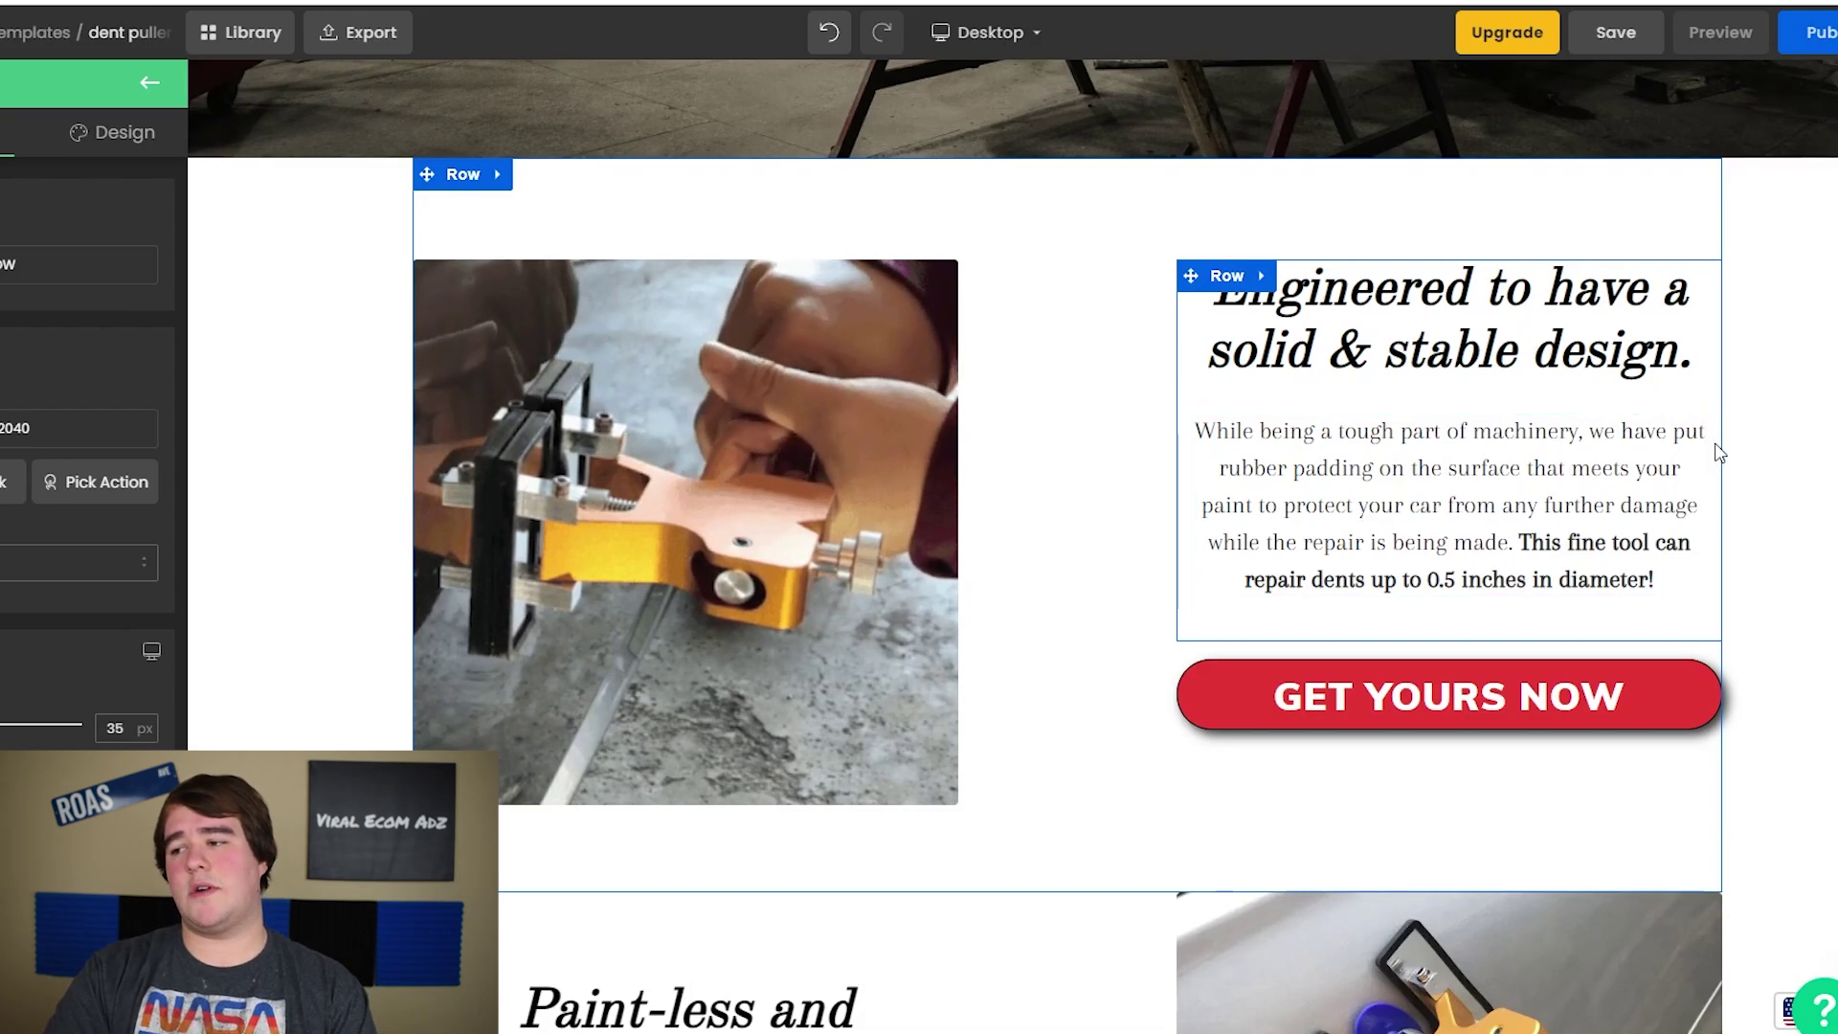
{"action": "scroll", "coordinate": [1723, 450], "scroll_direction": "down", "scroll_amount": 9}
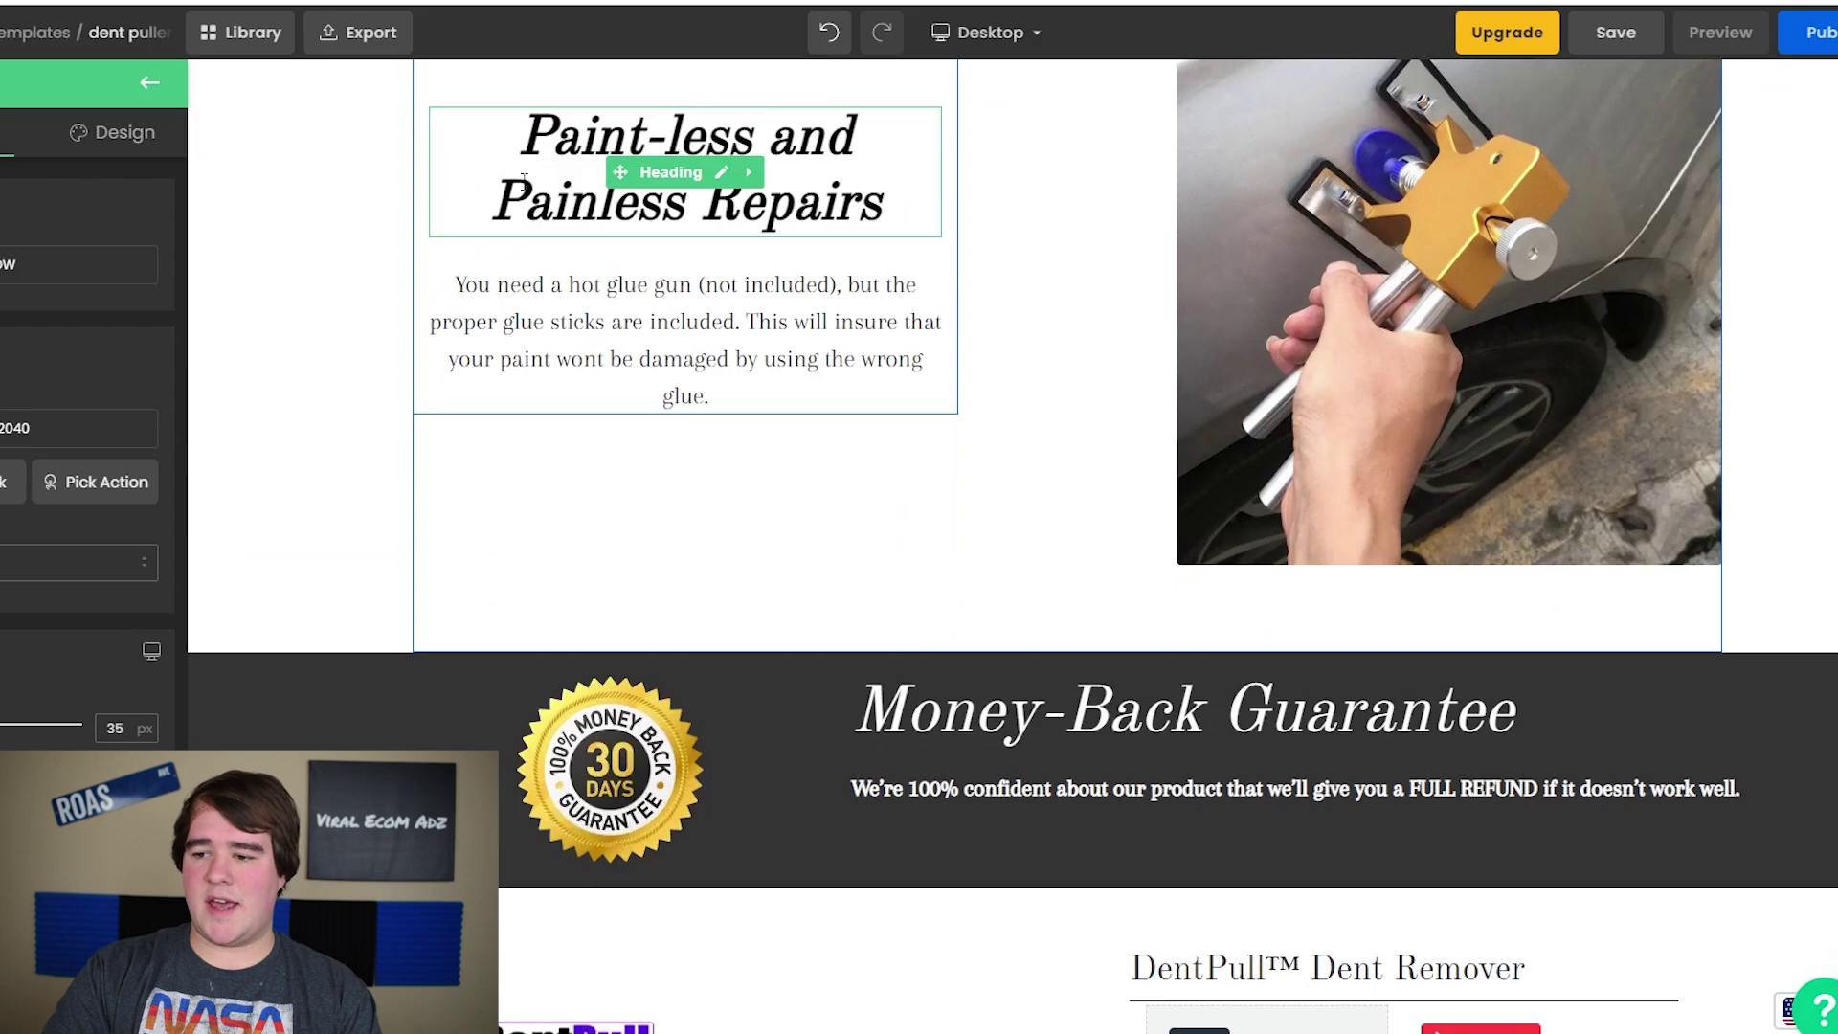
{"action": "scroll", "coordinate": [412, 469], "scroll_direction": "down", "scroll_amount": 7}
{"action": "scroll", "coordinate": [374, 496], "scroll_direction": "down", "scroll_amount": 6}
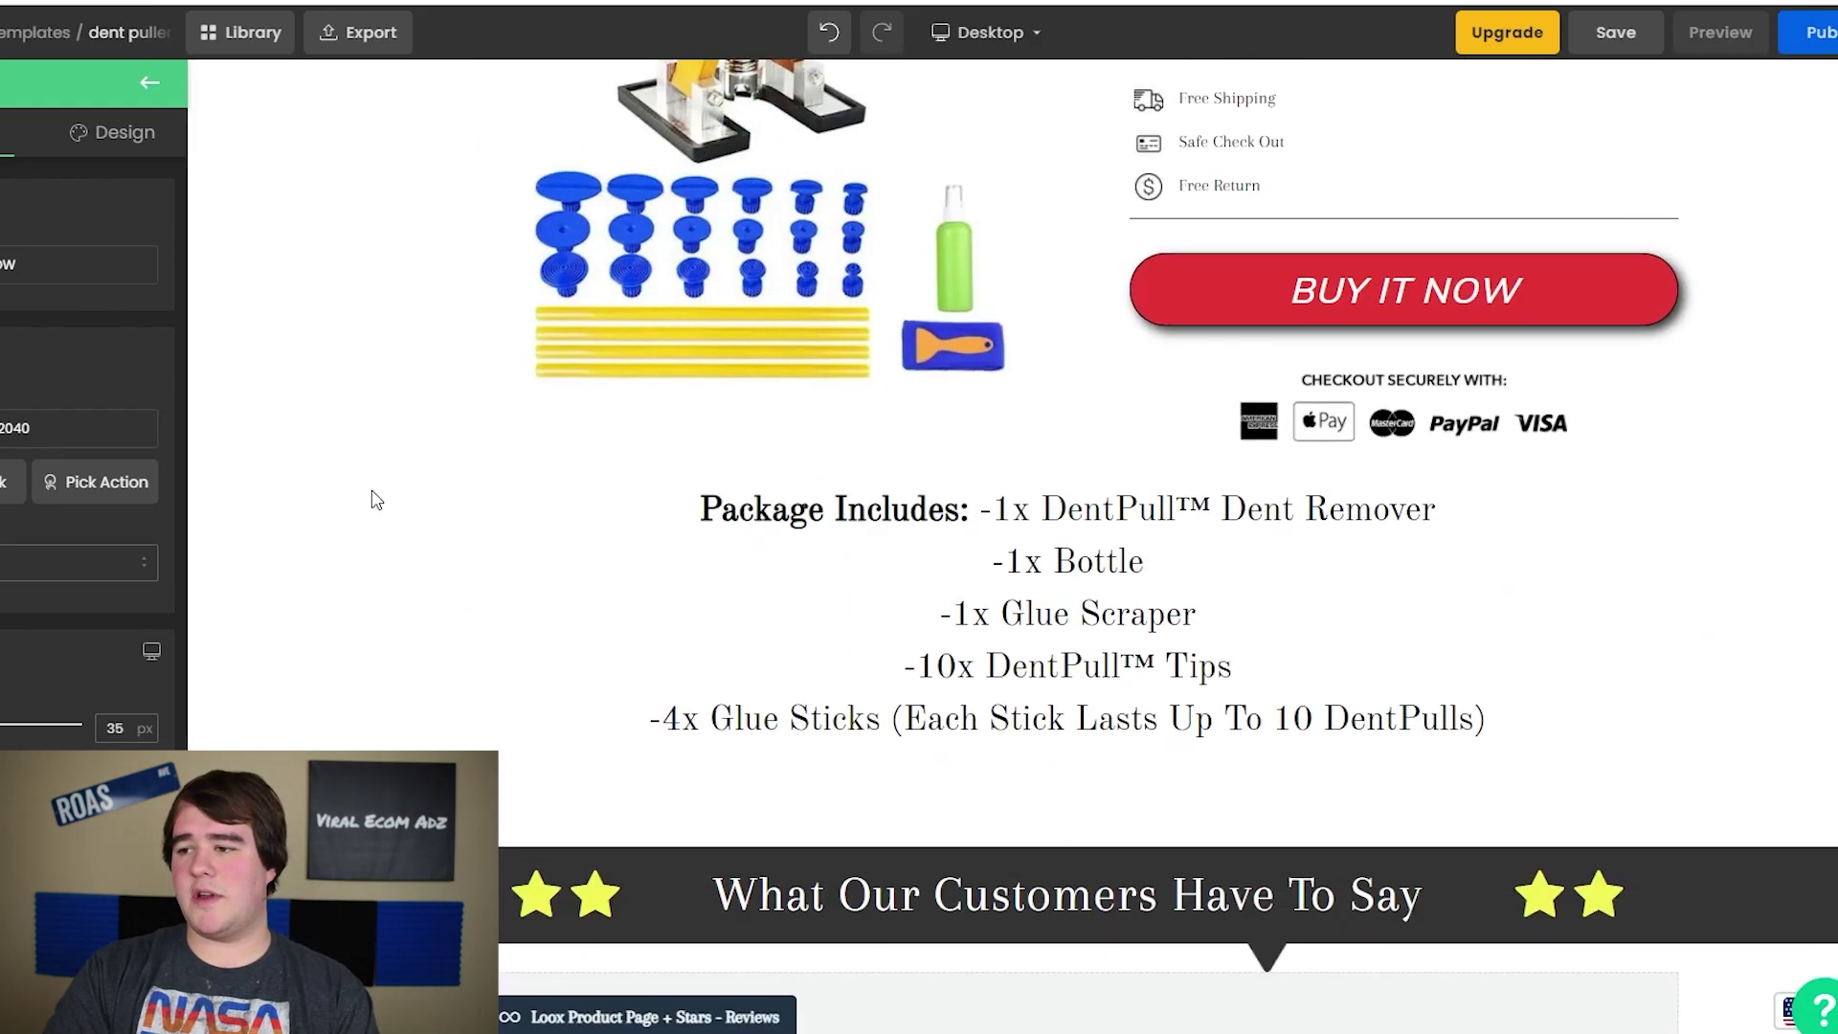
{"action": "scroll", "coordinate": [376, 185], "scroll_direction": "up", "scroll_amount": 1}
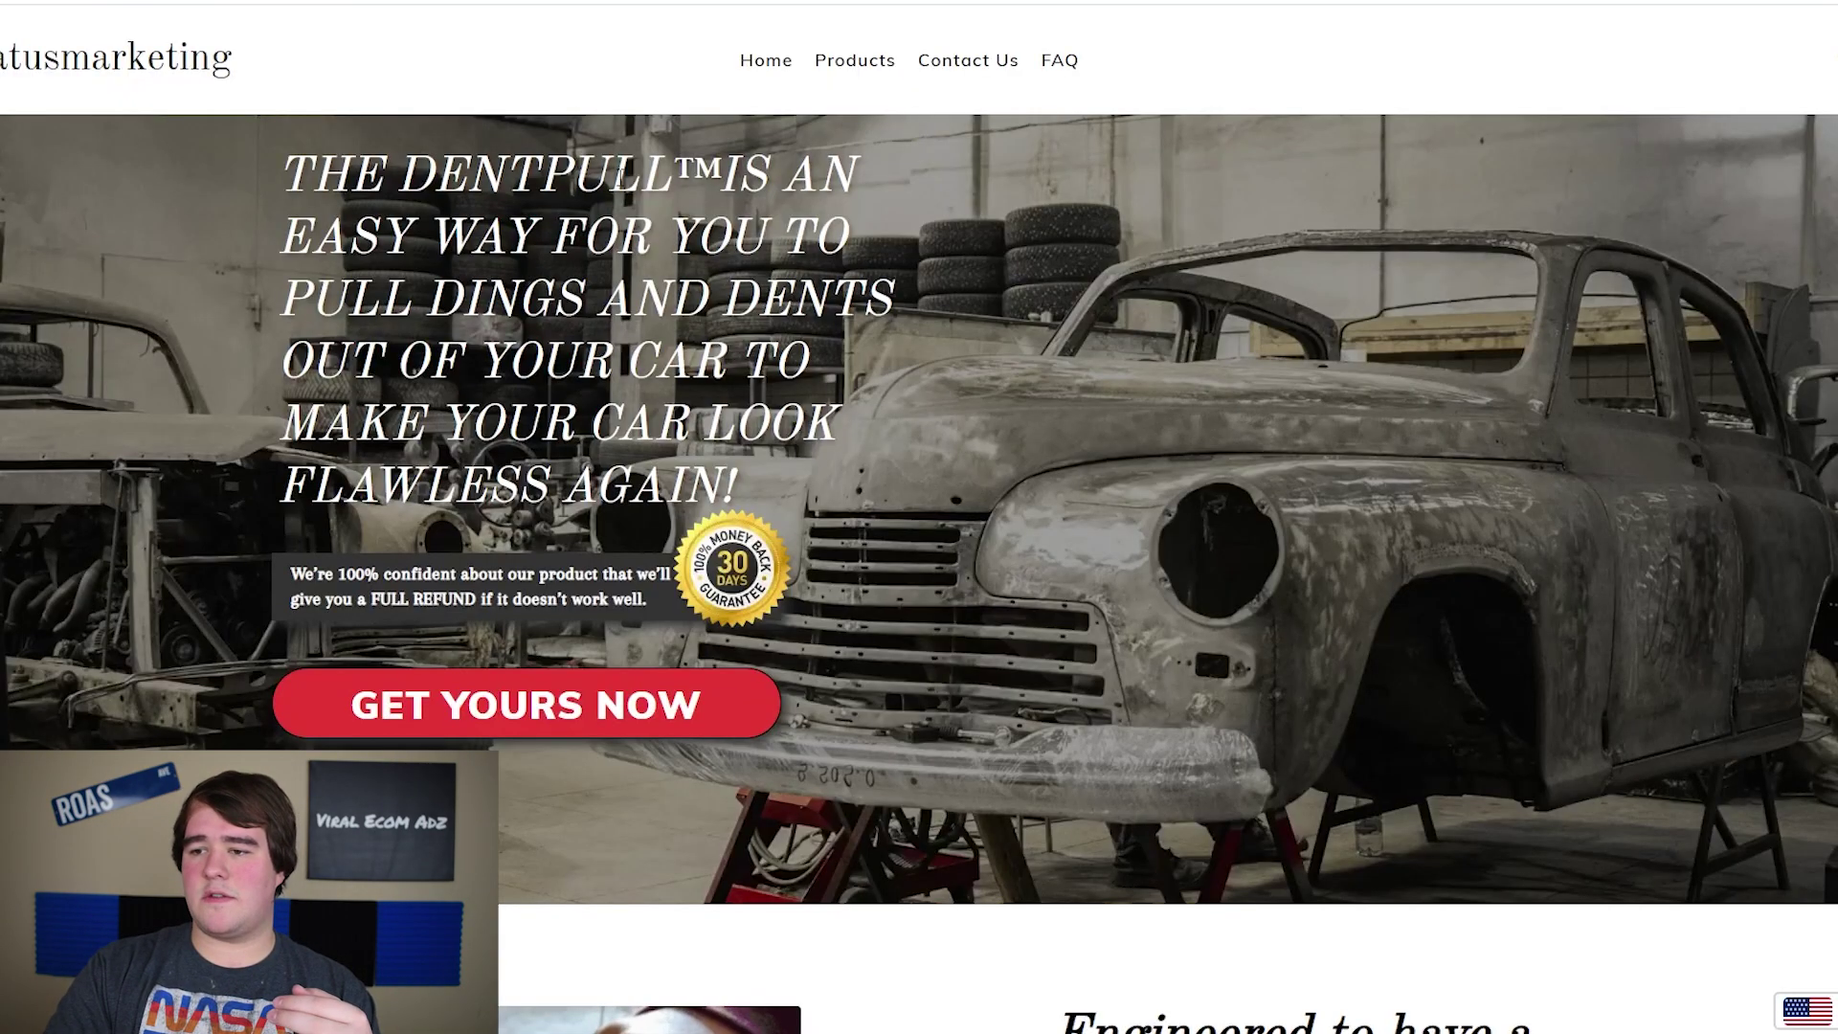
{"action": "left_click_drag", "start_coordinate": [236, 186], "coordinate": [806, 492]}
{"action": "left_click", "coordinate": [806, 492]}
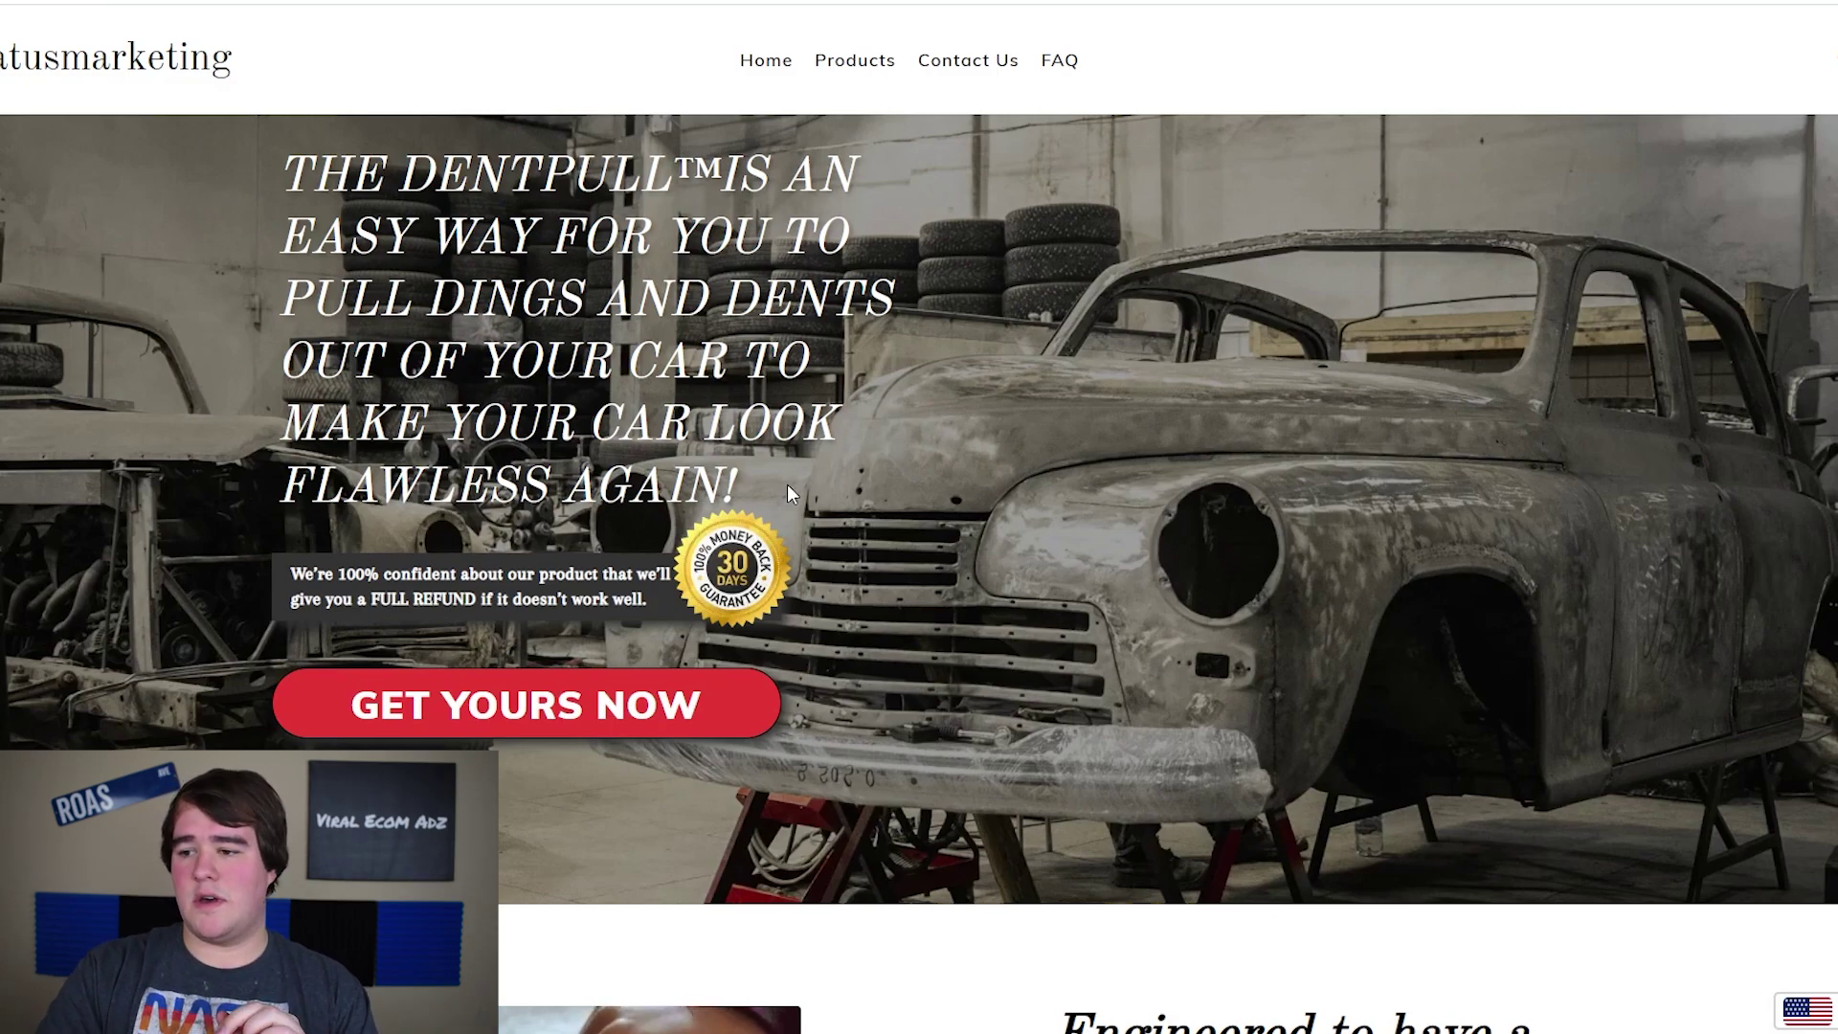
{"action": "scroll", "coordinate": [899, 517], "scroll_direction": "down", "scroll_amount": 20}
{"action": "scroll", "coordinate": [900, 528], "scroll_direction": "down", "scroll_amount": 1}
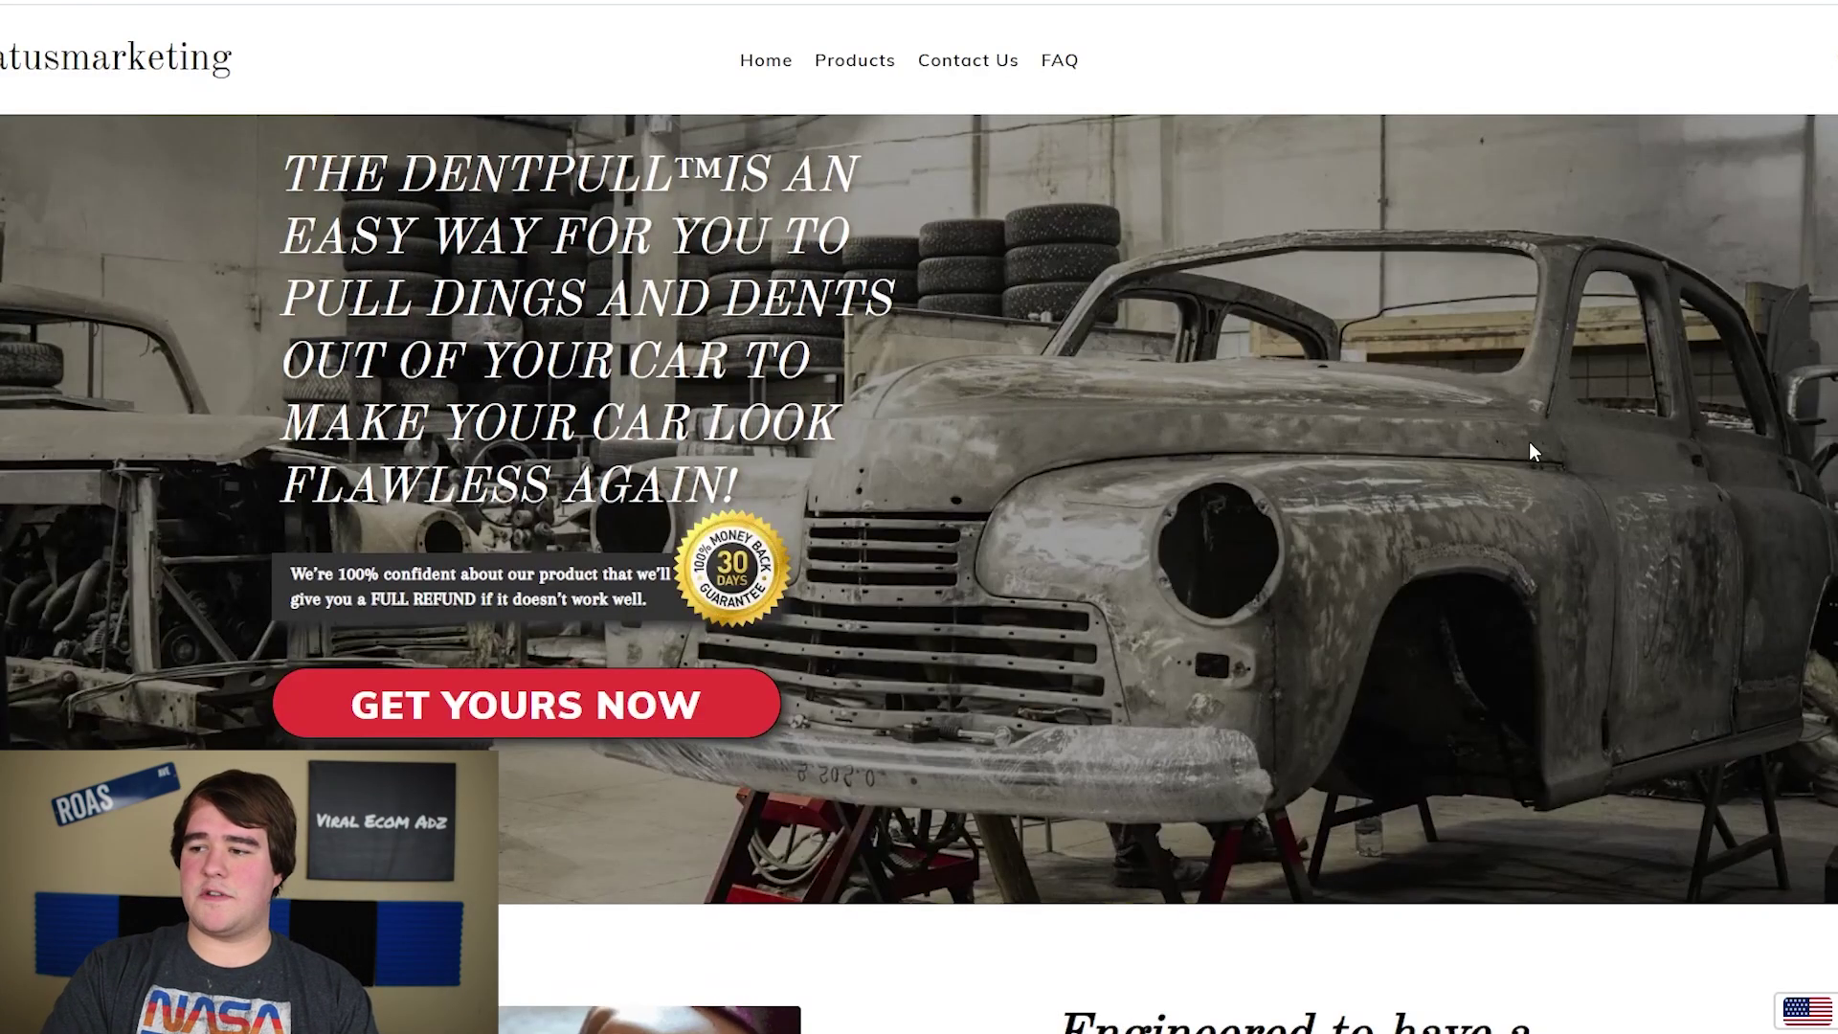
{"action": "left_click_drag", "start_coordinate": [305, 172], "coordinate": [806, 490]}
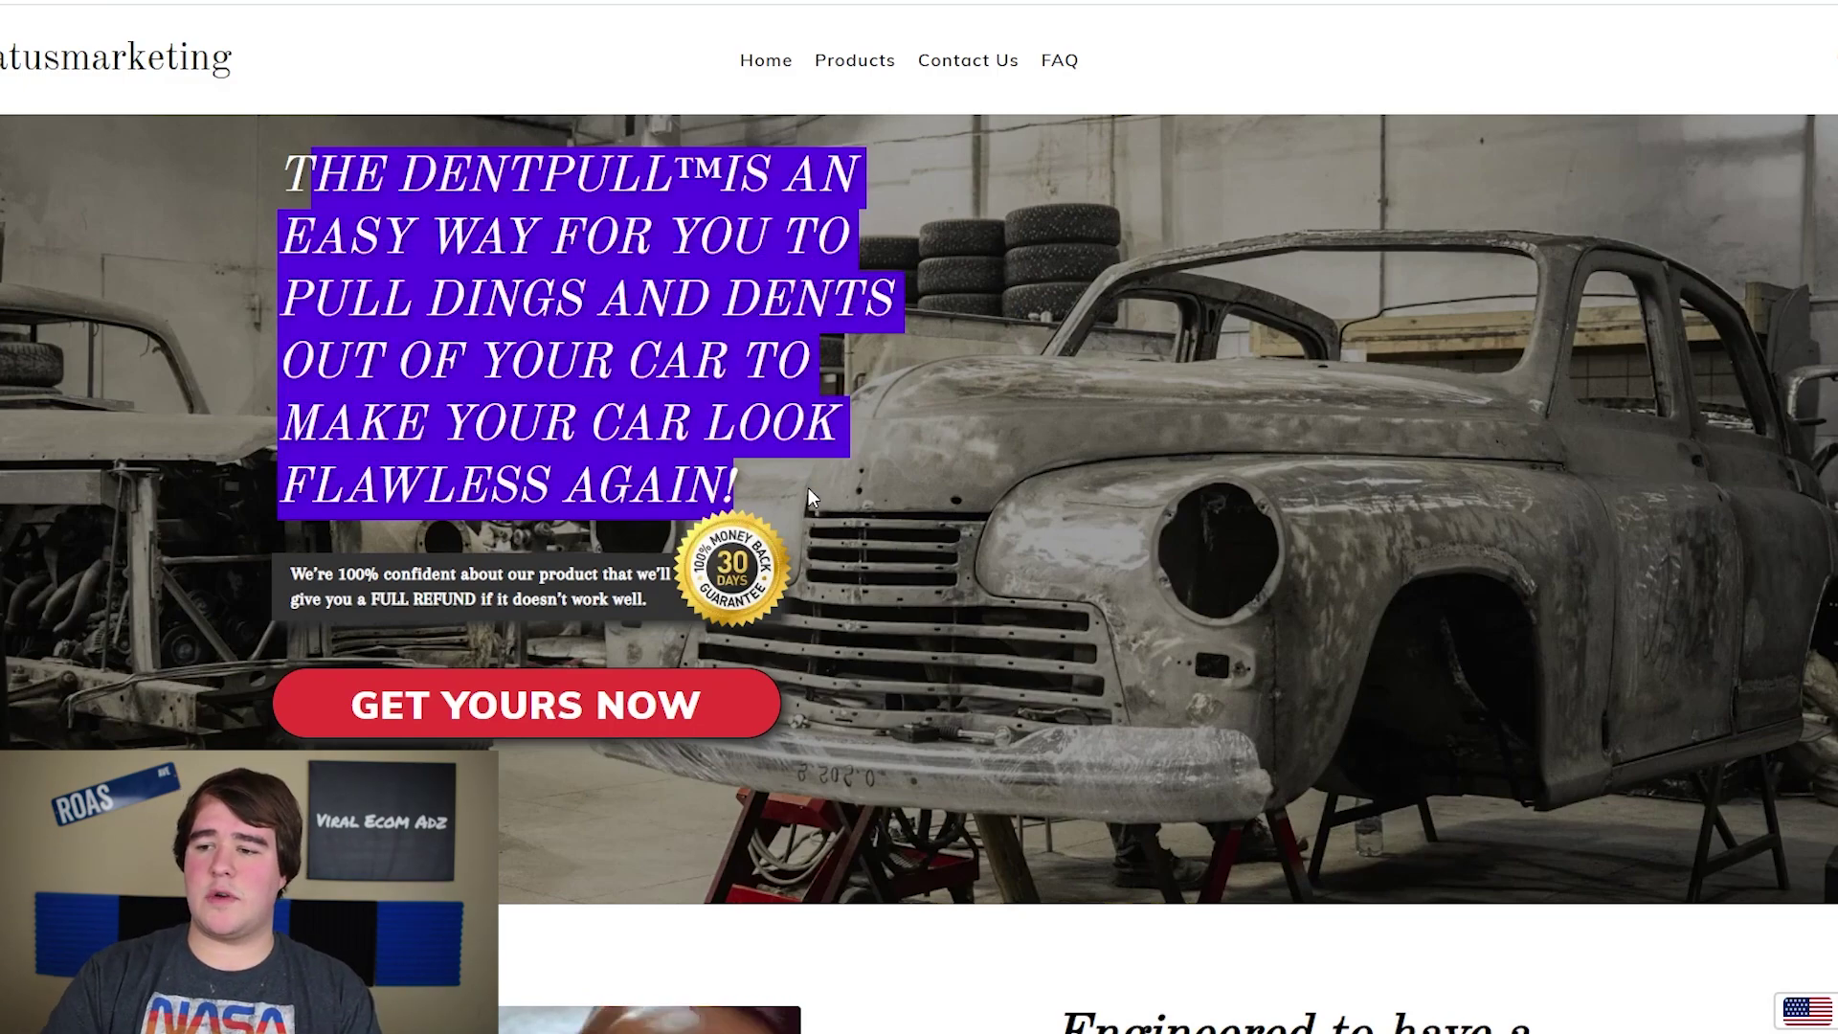
{"action": "left_click", "coordinate": [781, 481]}
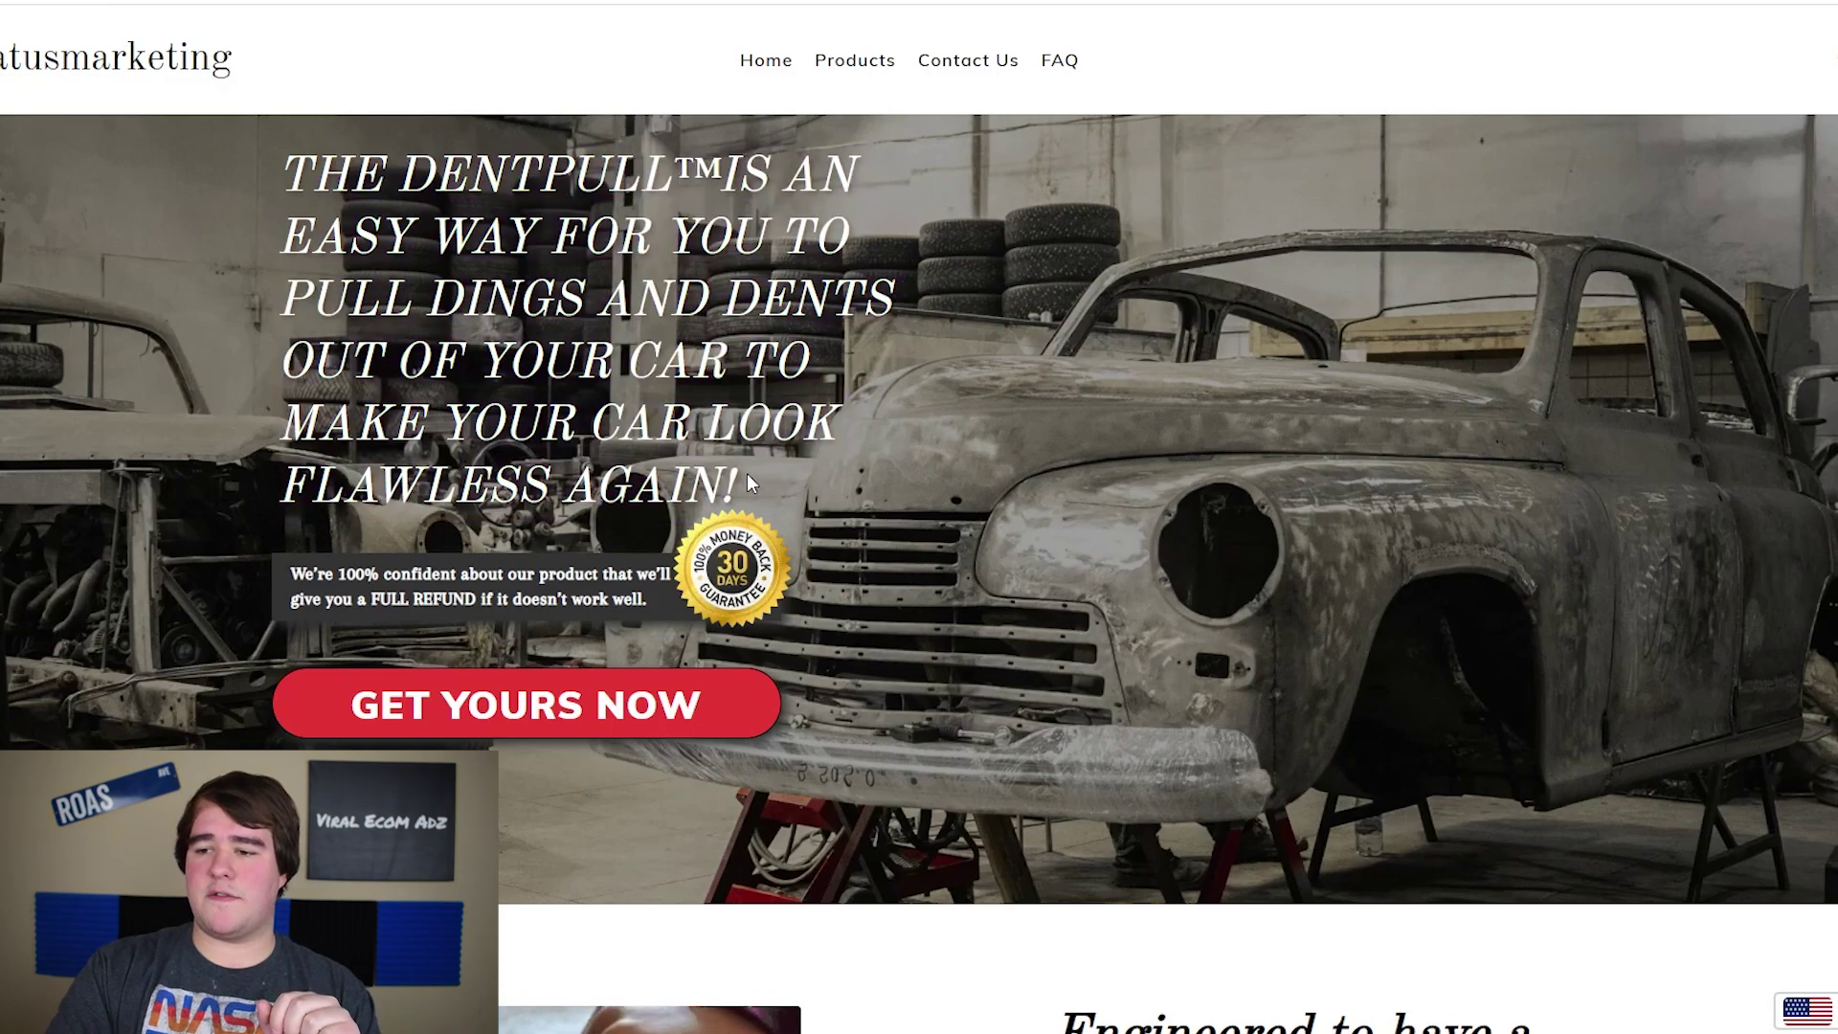
{"action": "scroll", "coordinate": [749, 483], "scroll_direction": "down", "scroll_amount": 10}
{"action": "scroll", "coordinate": [641, 484], "scroll_direction": "down", "scroll_amount": 10}
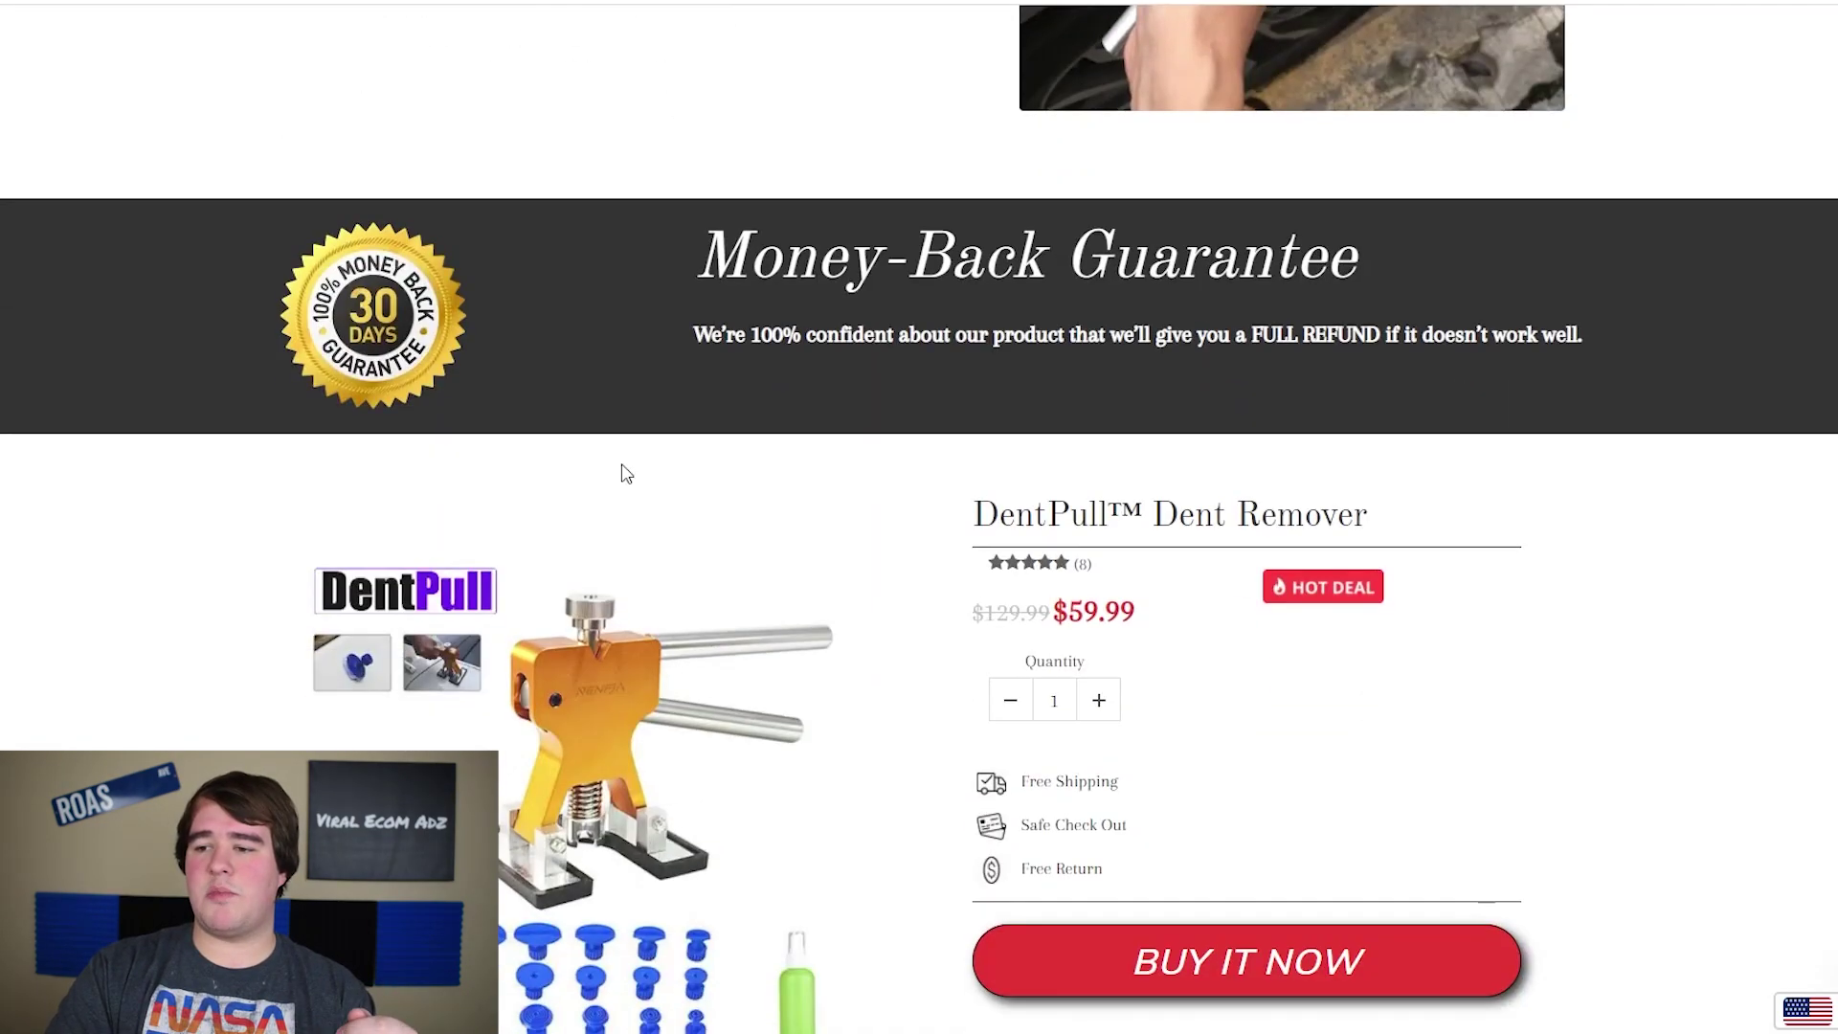
{"action": "scroll", "coordinate": [1036, 479], "scroll_direction": "down", "scroll_amount": 5}
{"action": "scroll", "coordinate": [1437, 645], "scroll_direction": "down", "scroll_amount": 7}
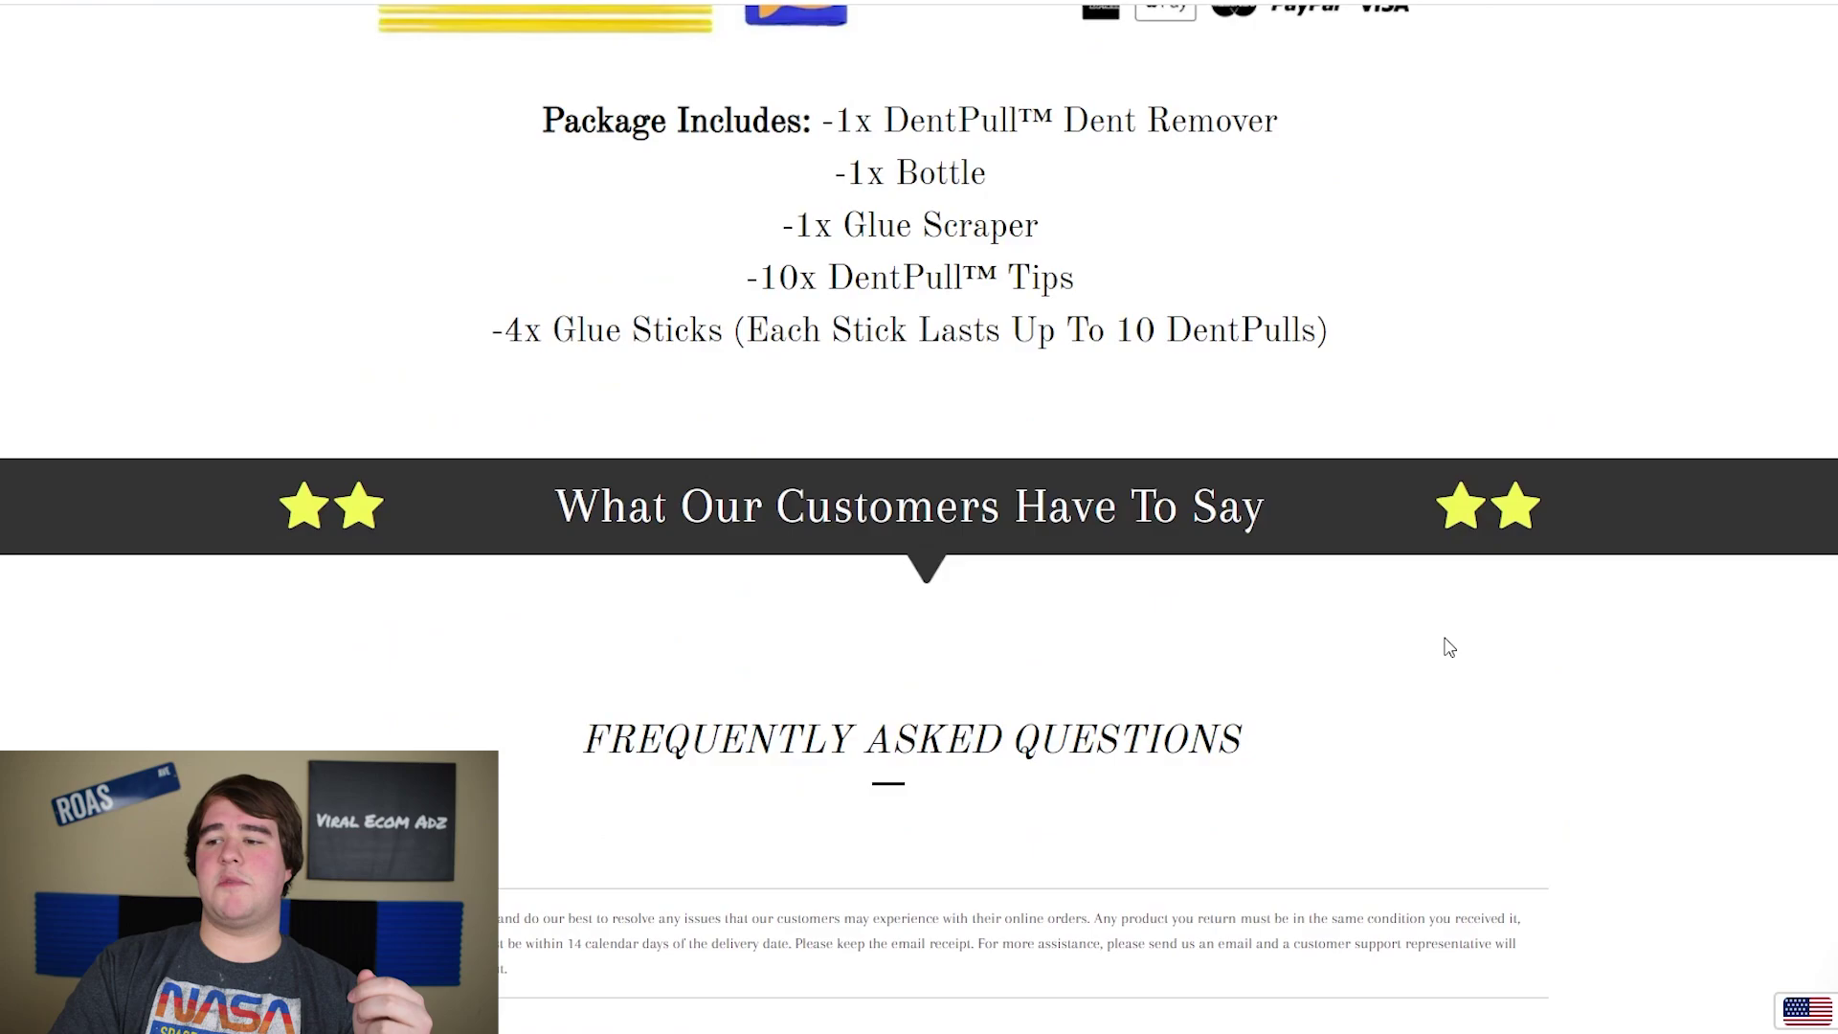
{"action": "scroll", "coordinate": [1449, 647], "scroll_direction": "up", "scroll_amount": 10}
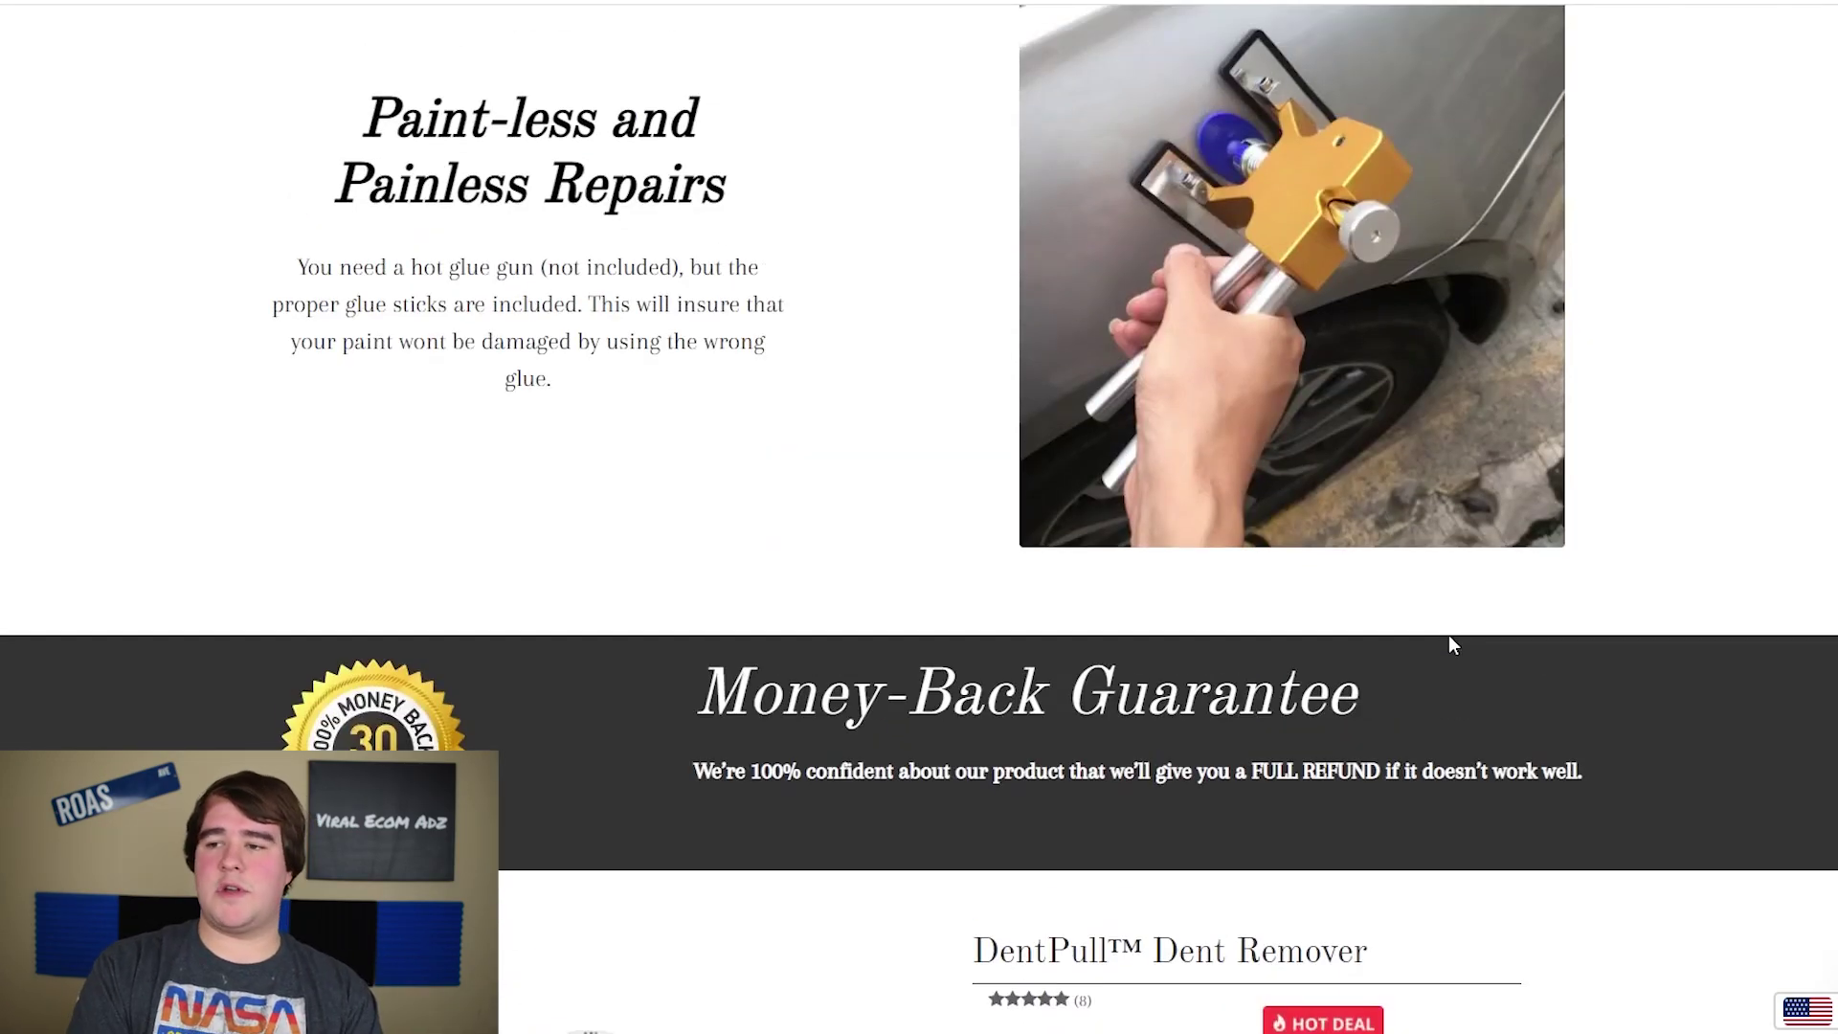
{"action": "scroll", "coordinate": [1450, 645], "scroll_direction": "up", "scroll_amount": 15}
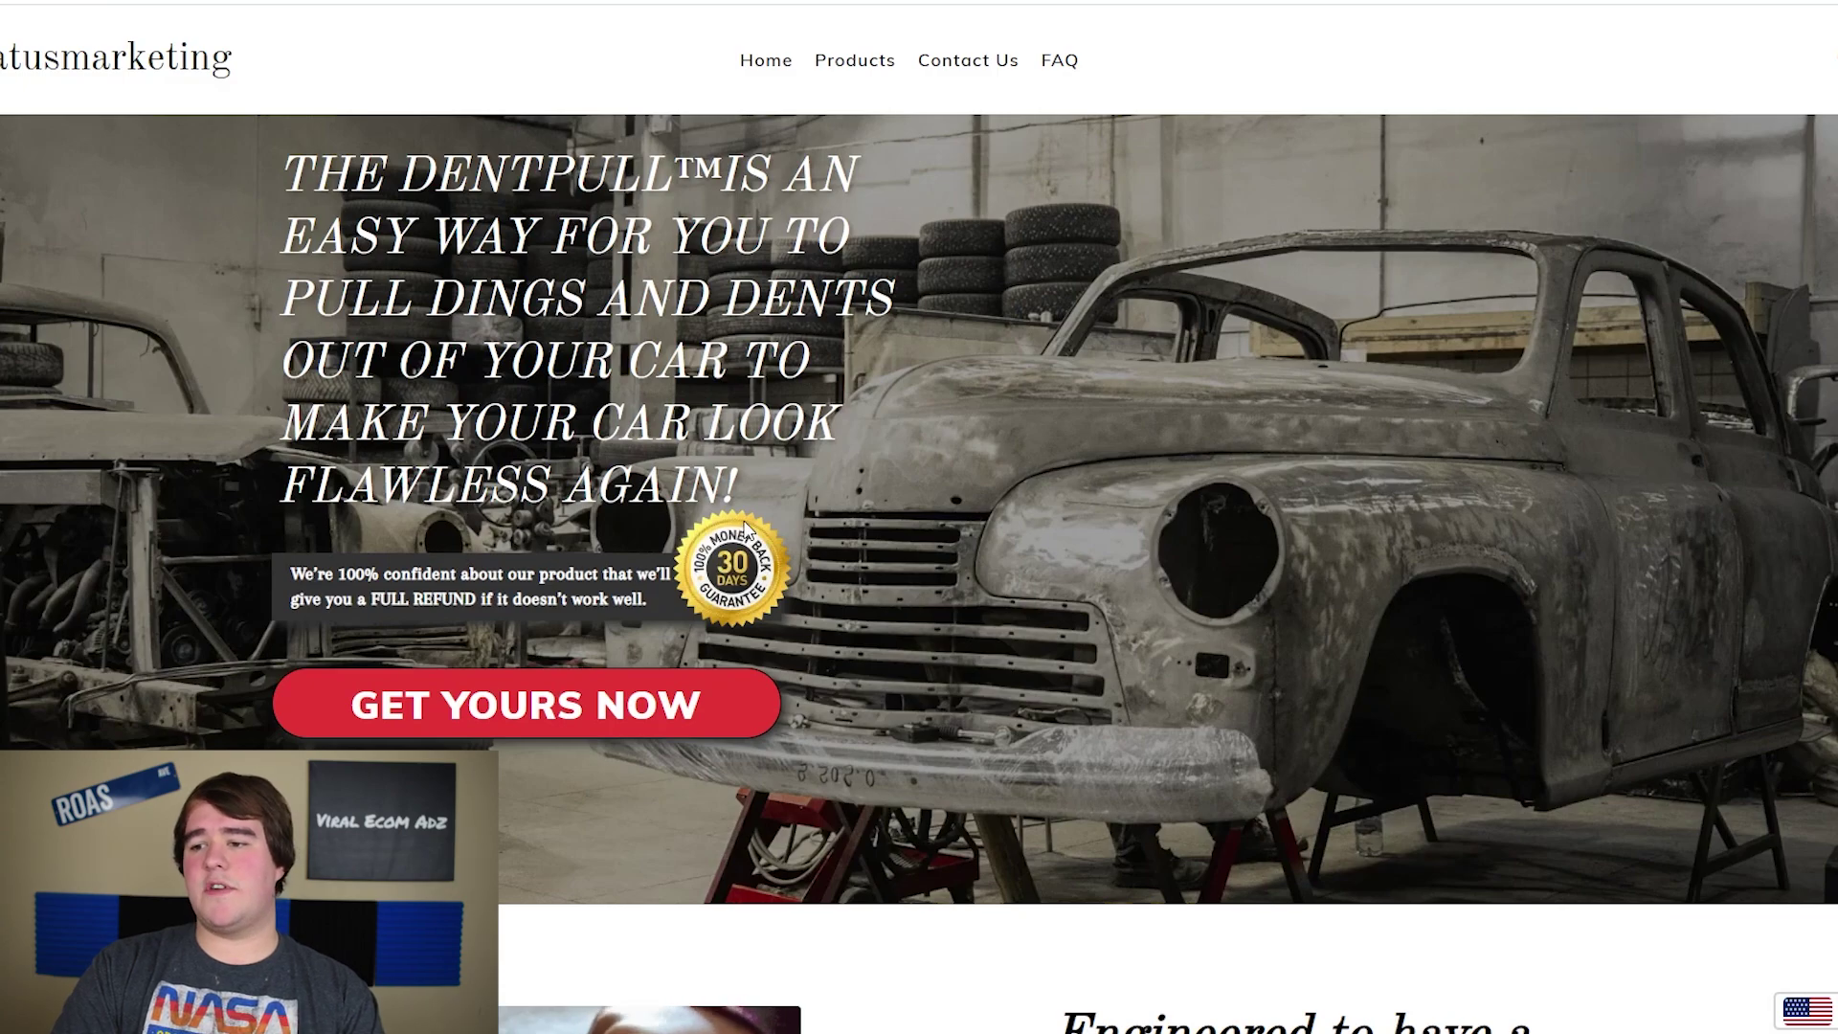
{"action": "scroll", "coordinate": [588, 616], "scroll_direction": "down", "scroll_amount": 2}
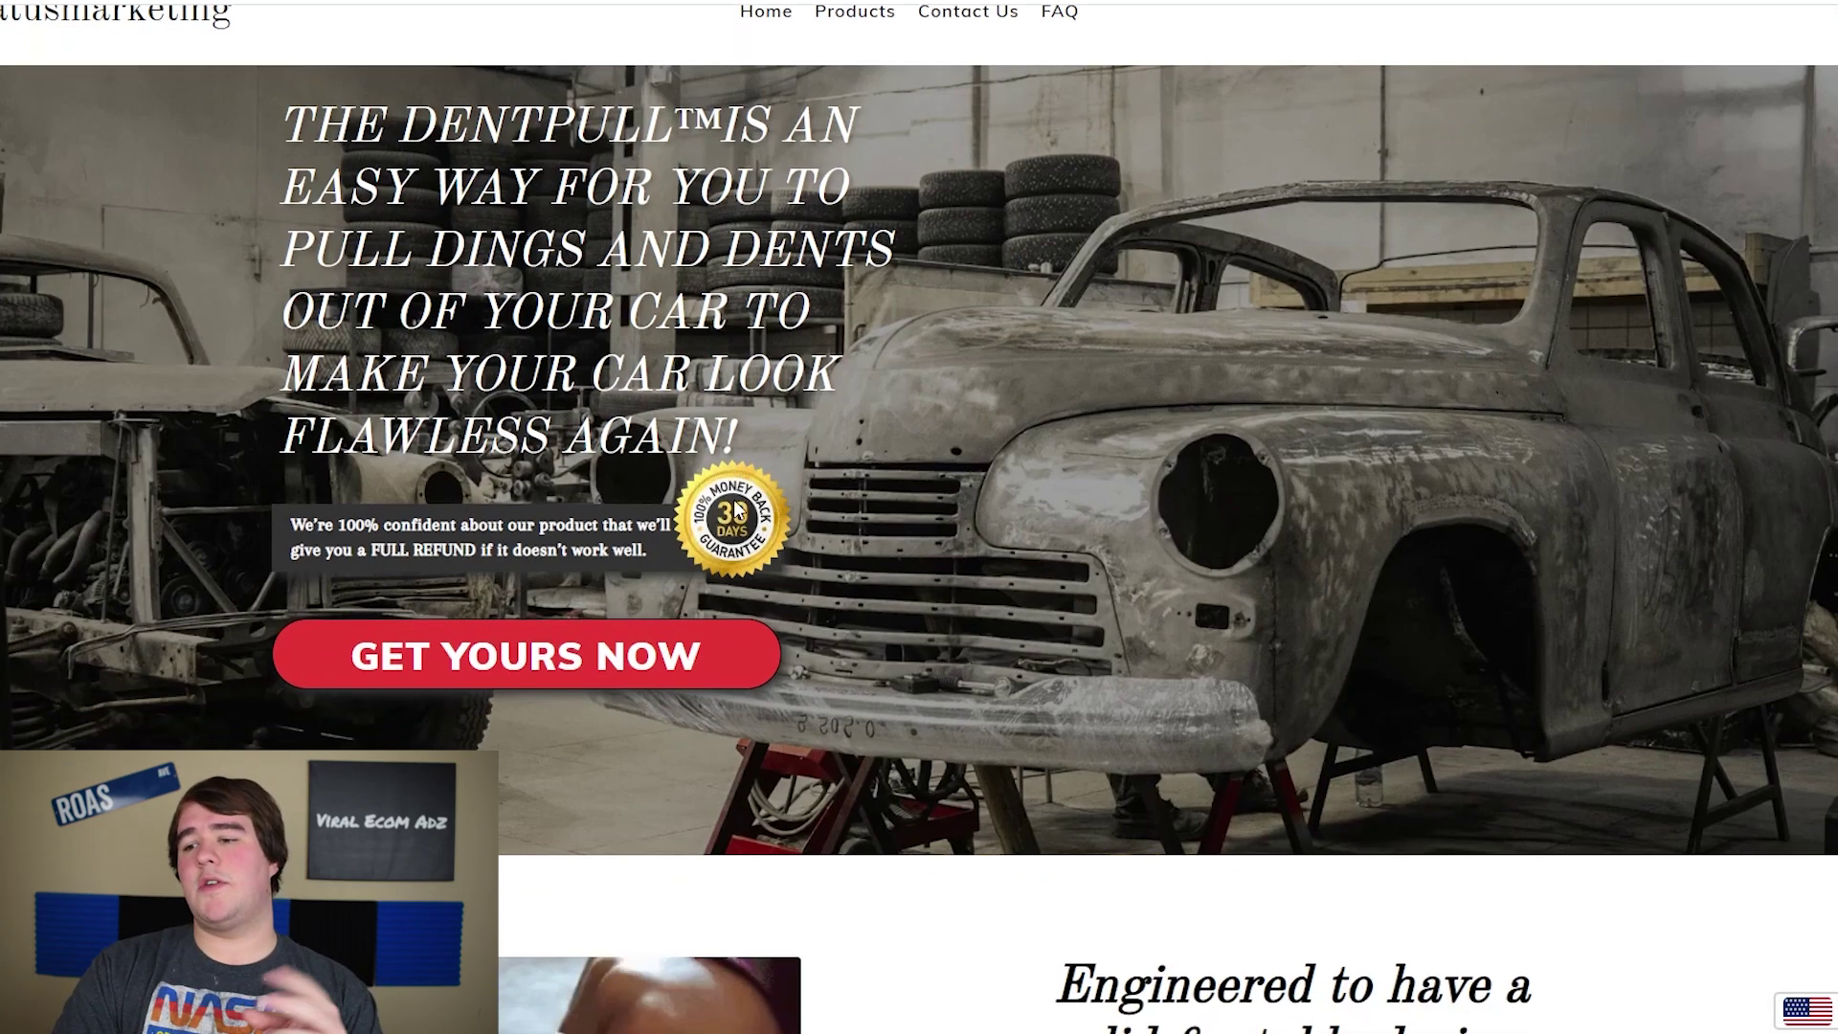
{"action": "scroll", "coordinate": [587, 616], "scroll_direction": "down", "scroll_amount": 3}
{"action": "scroll", "coordinate": [587, 615], "scroll_direction": "down", "scroll_amount": 20}
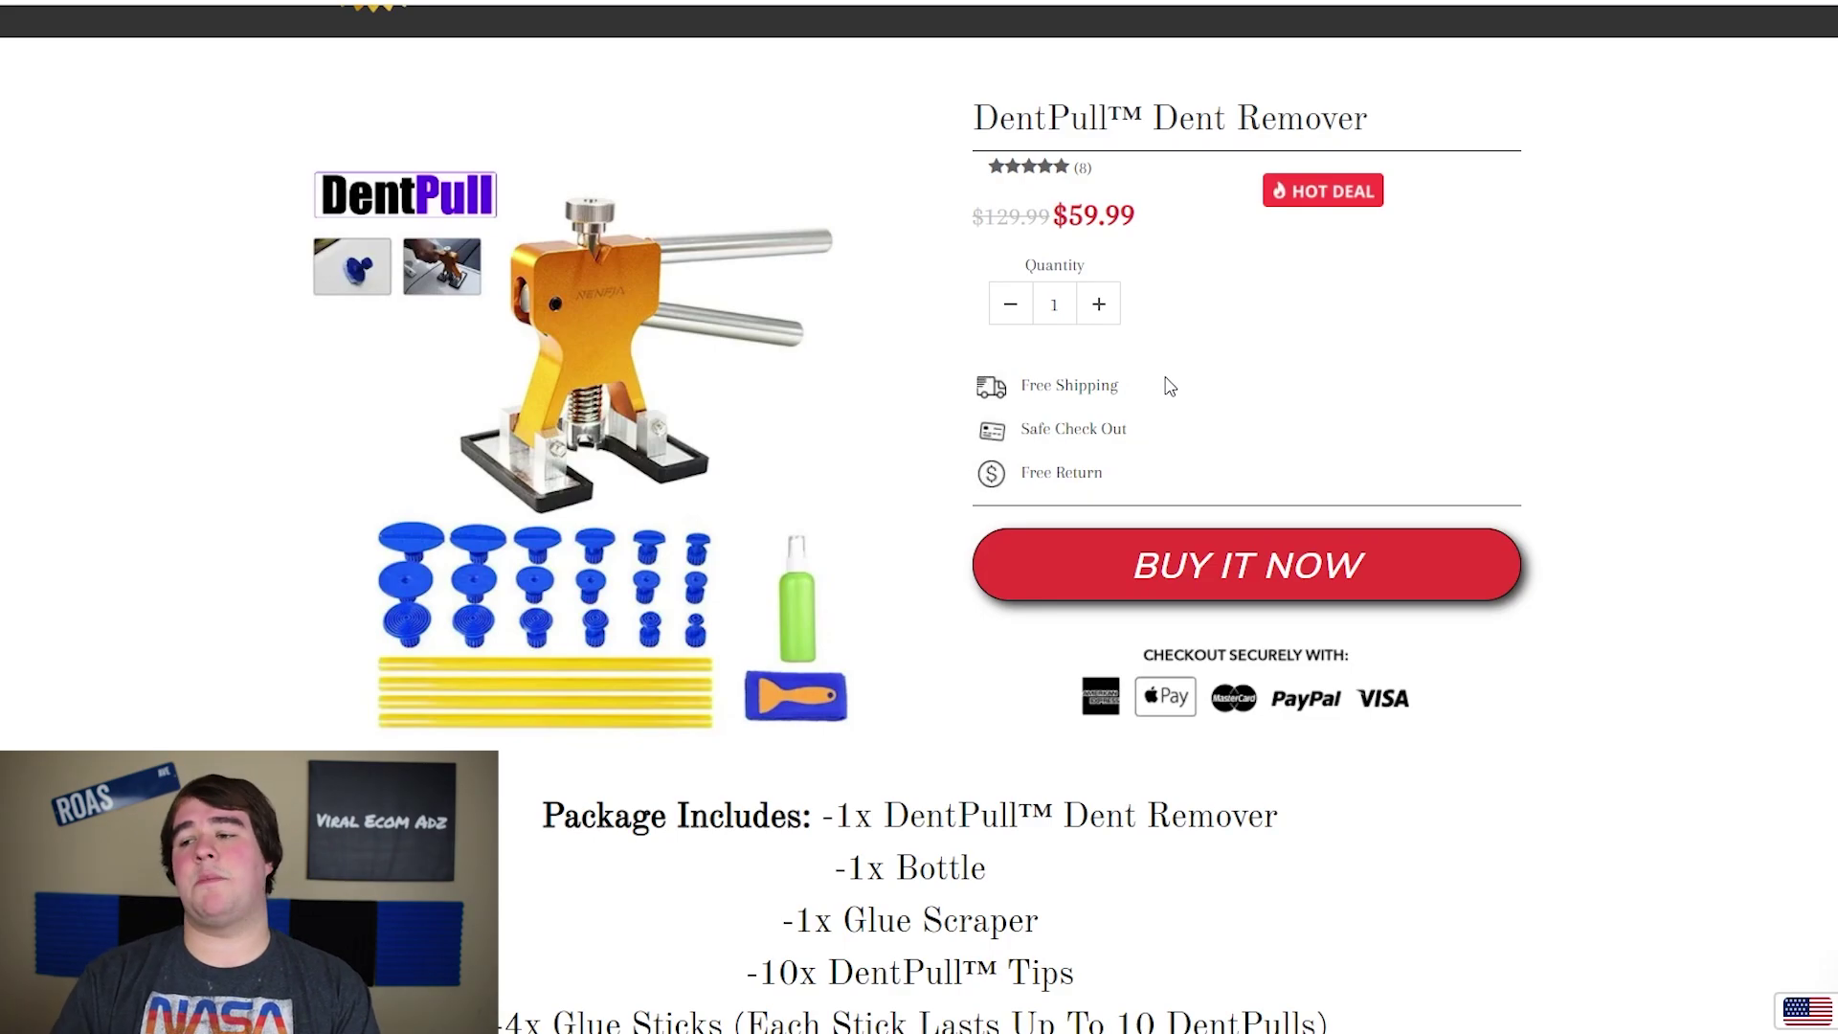
{"action": "scroll", "coordinate": [1170, 383], "scroll_direction": "up", "scroll_amount": 20}
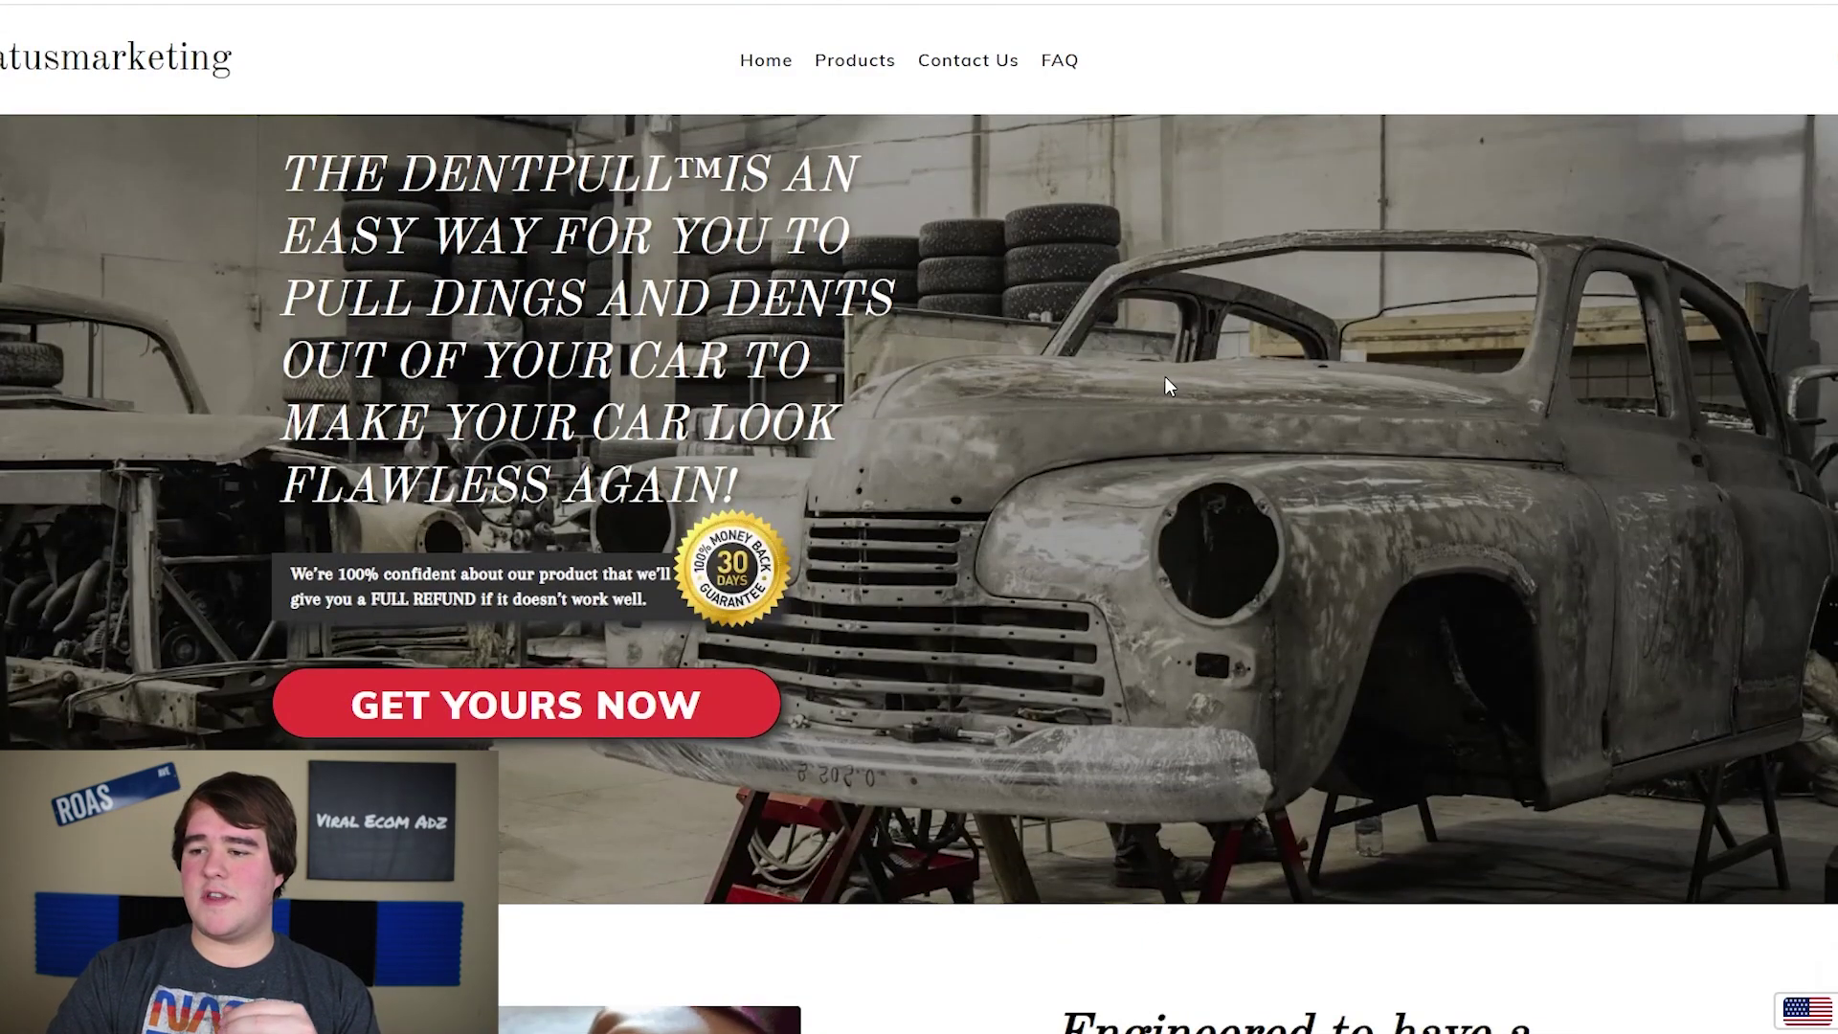
{"action": "scroll", "coordinate": [682, 364], "scroll_direction": "down", "scroll_amount": 7}
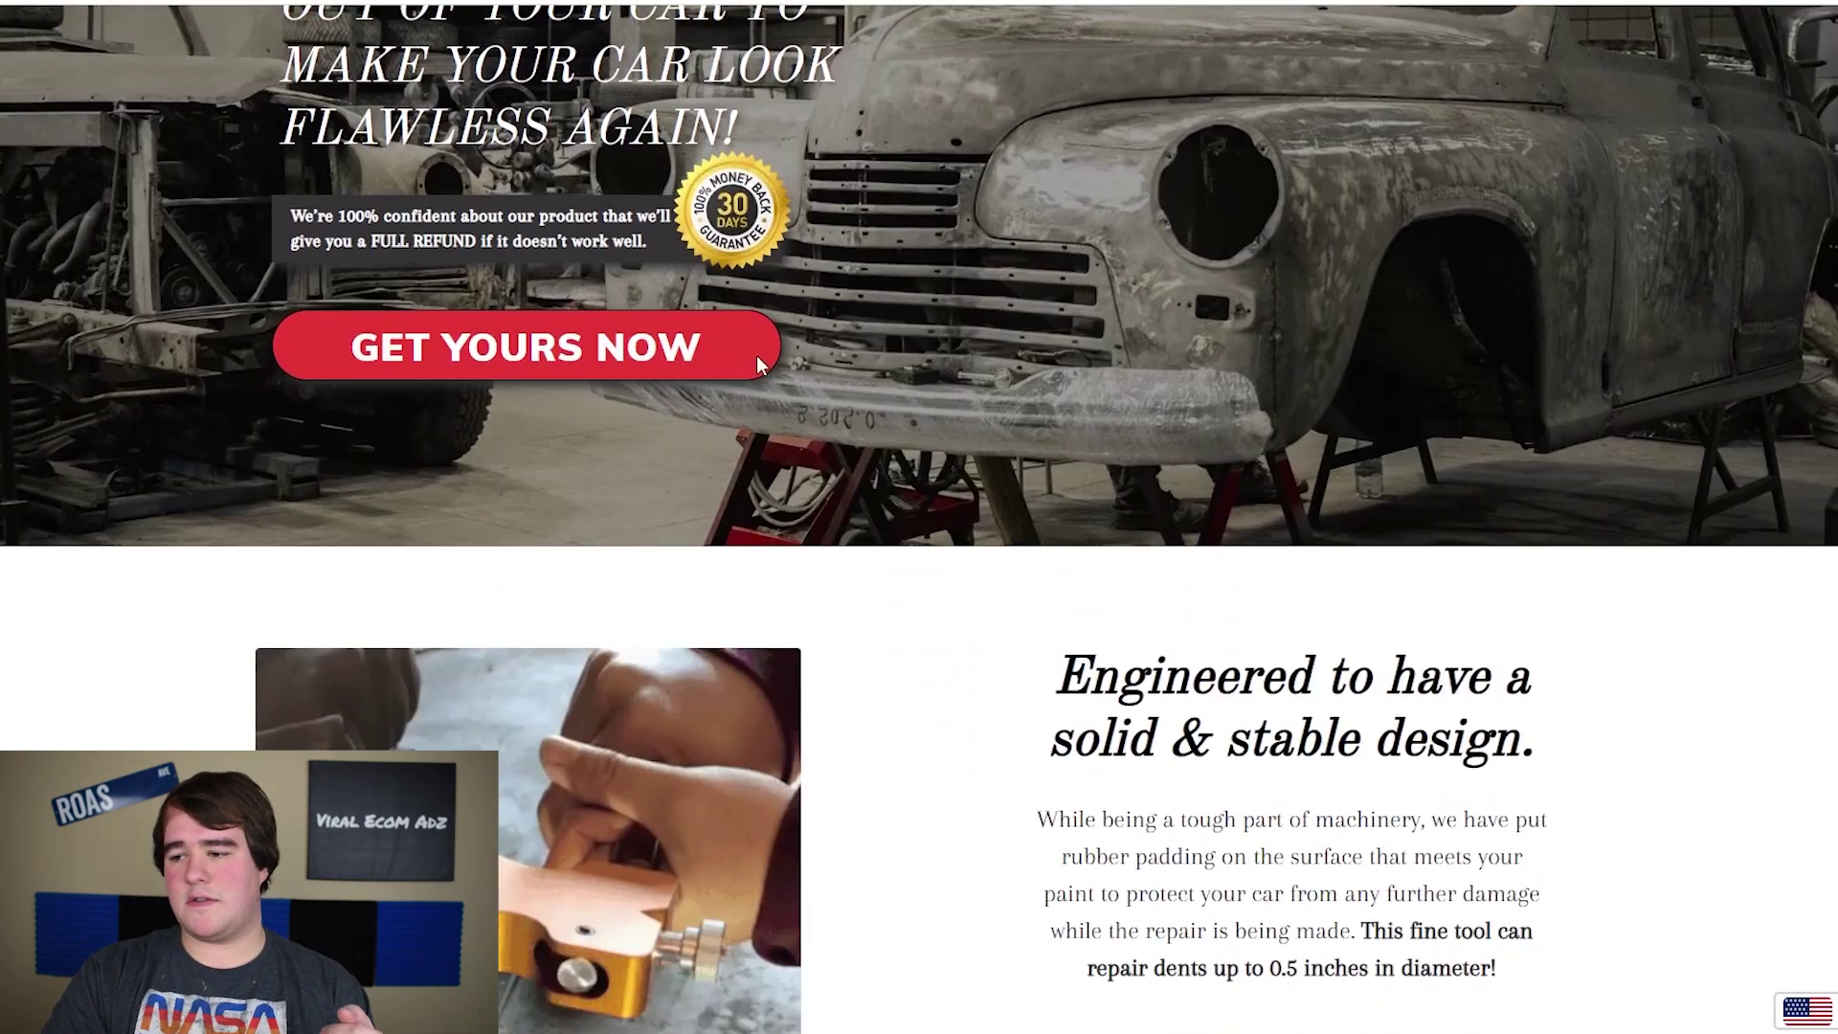
{"action": "scroll", "coordinate": [855, 359], "scroll_direction": "down", "scroll_amount": 2}
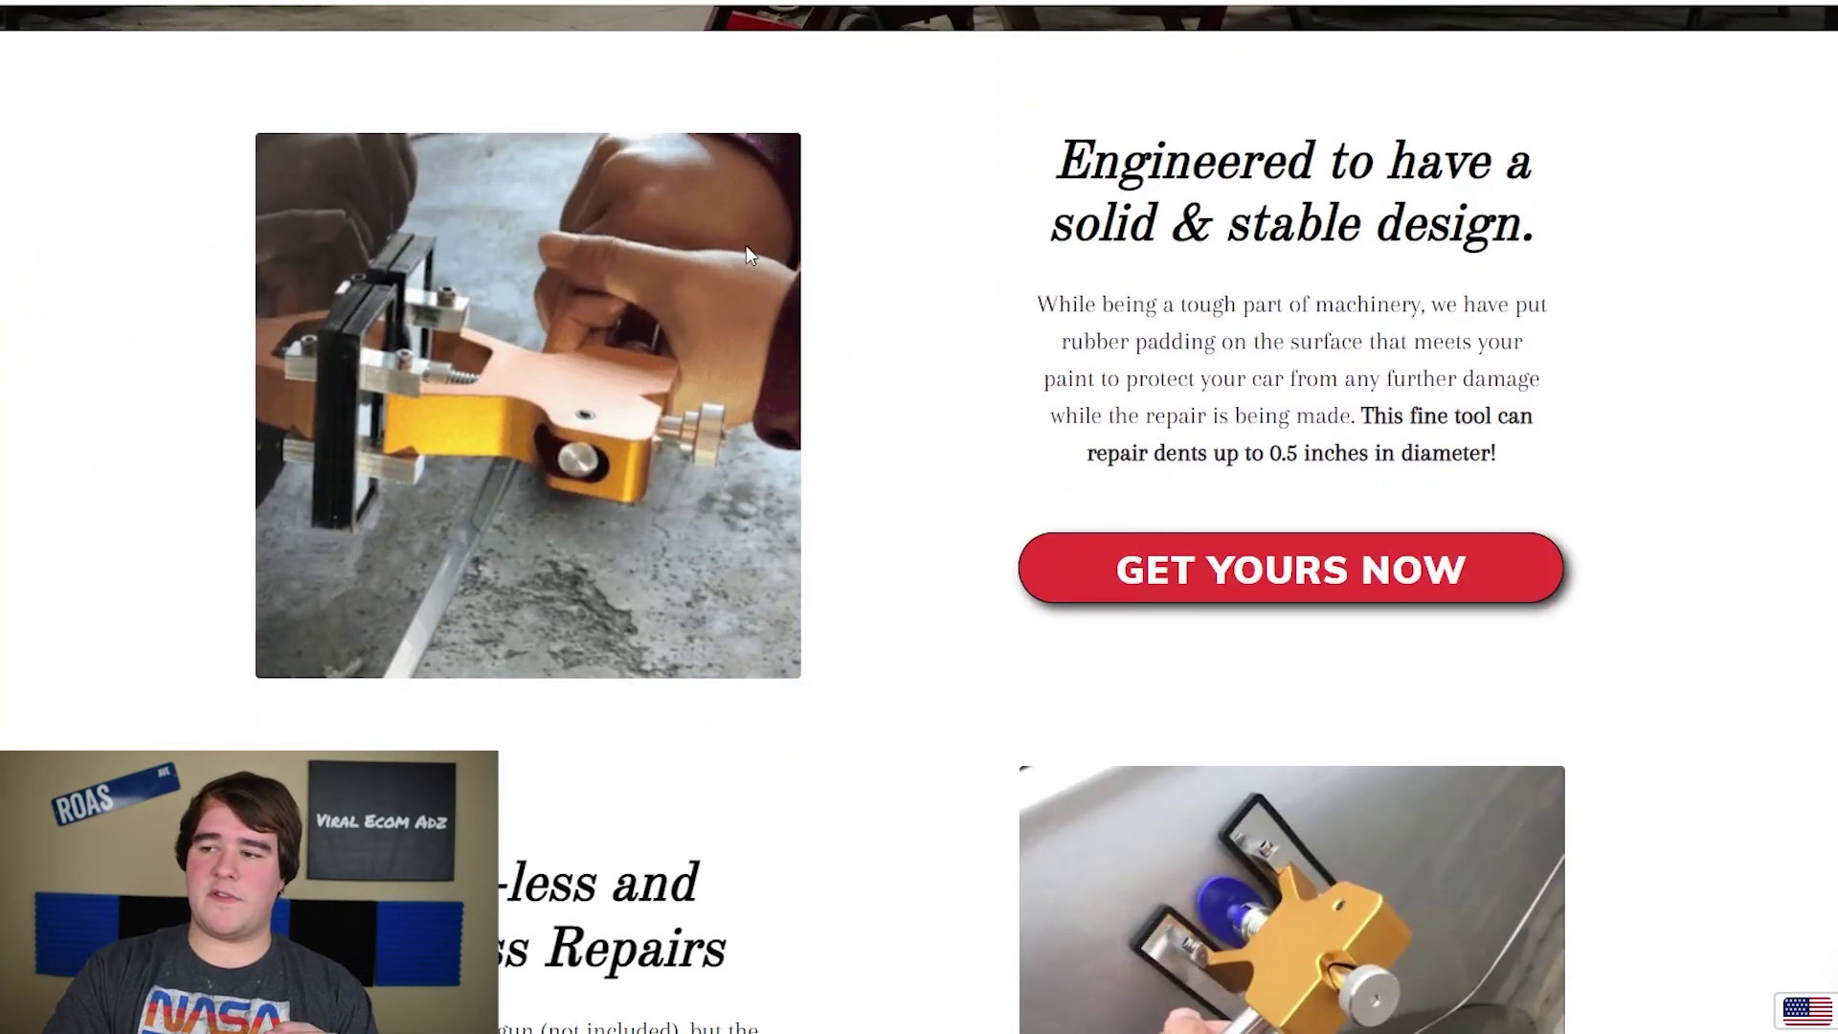
{"action": "left_click_drag", "start_coordinate": [1555, 234], "coordinate": [1068, 192]}
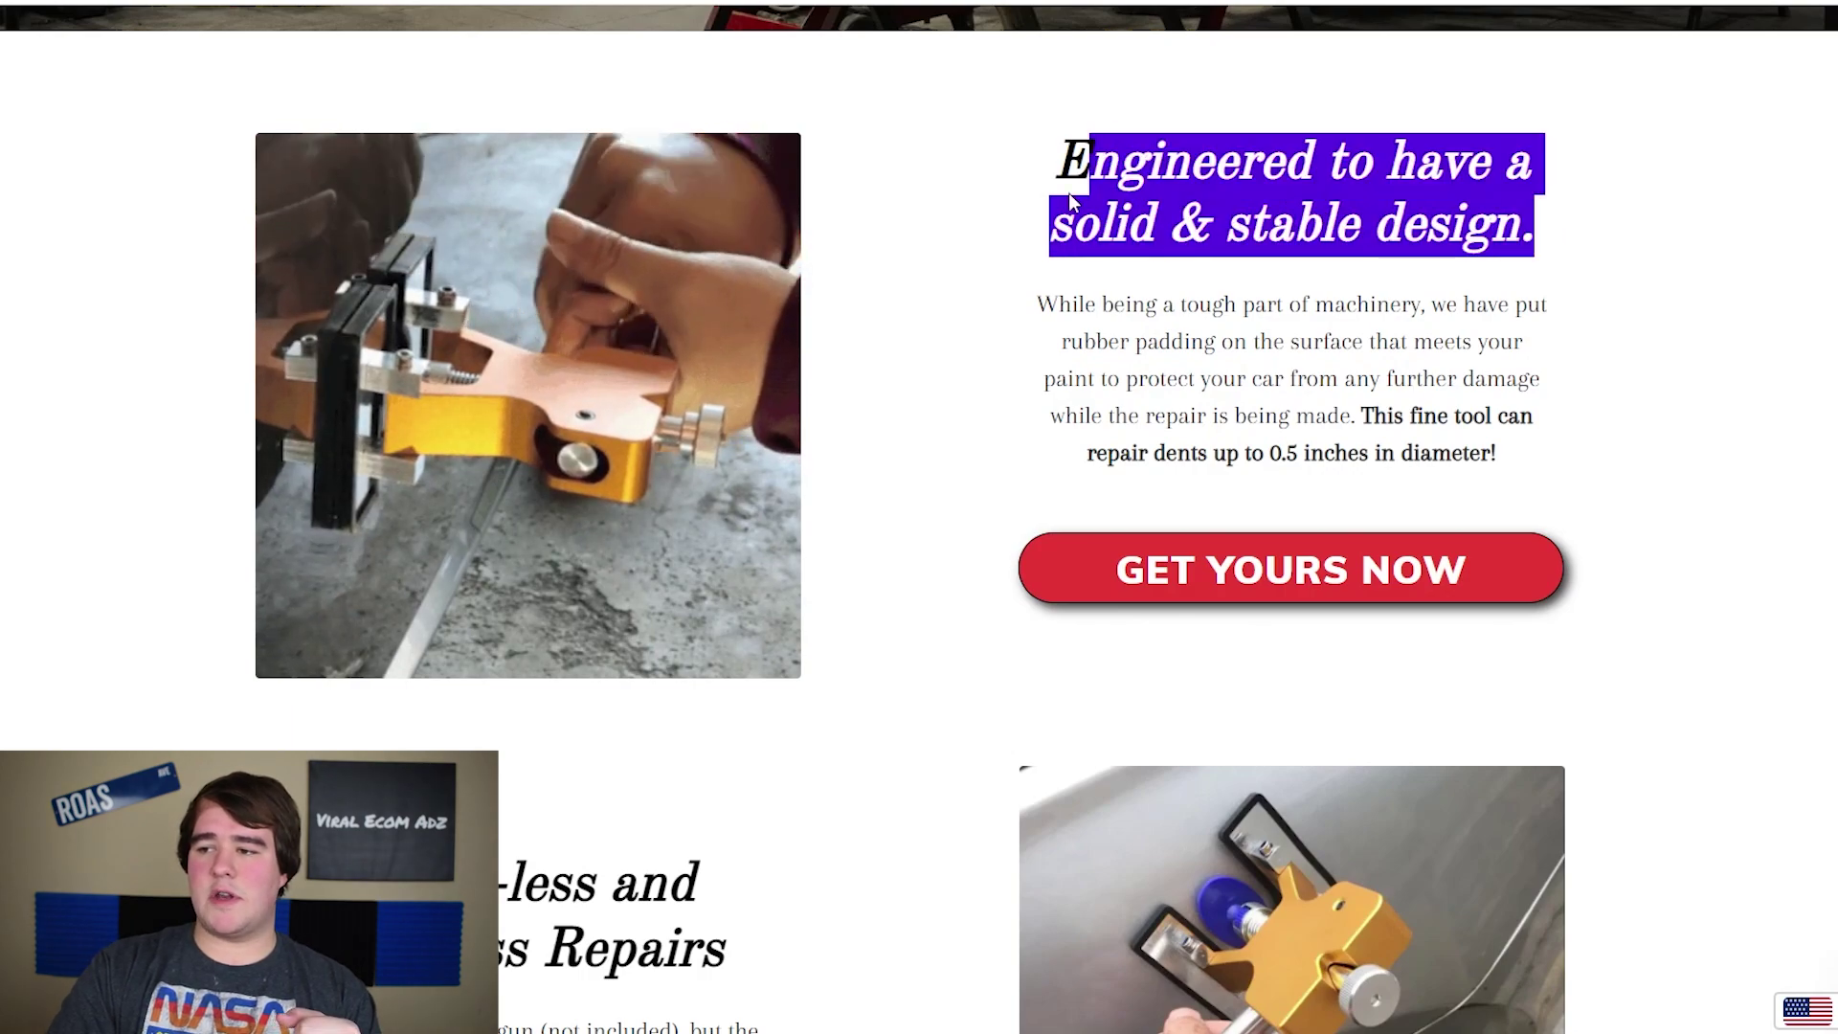
{"action": "left_click", "coordinate": [1609, 131]}
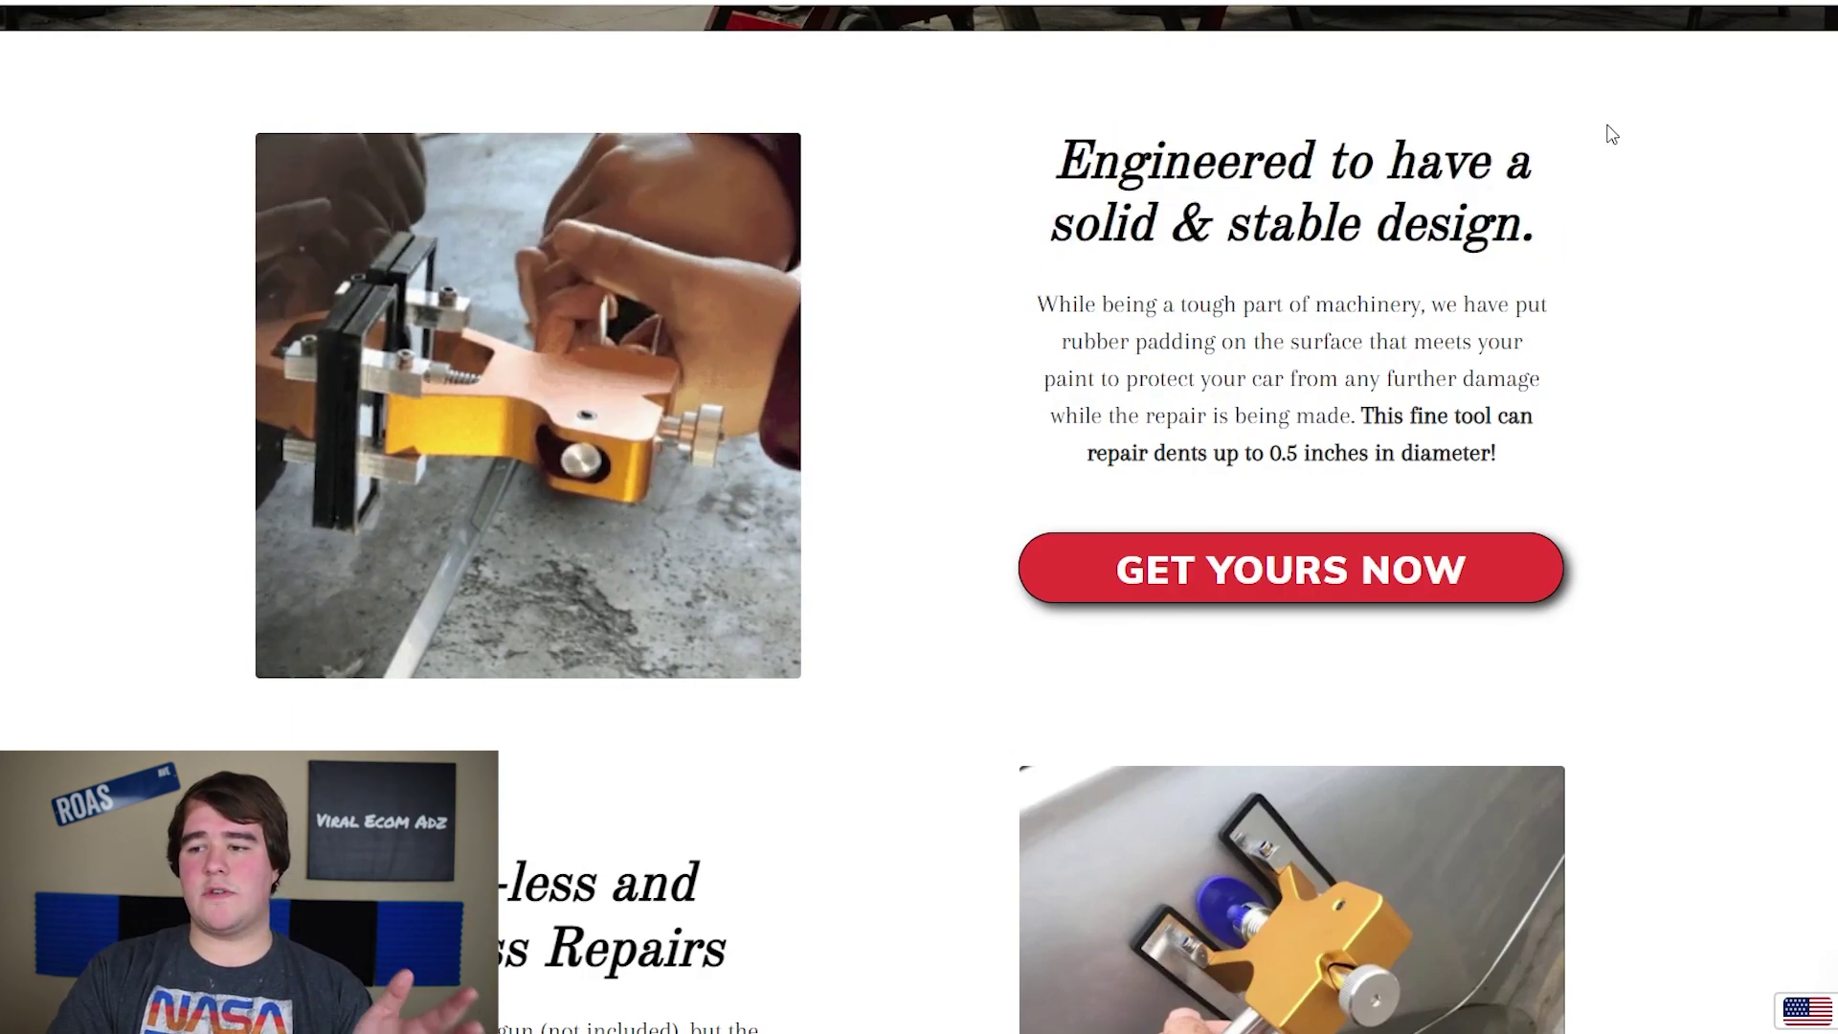
{"action": "scroll", "coordinate": [749, 360], "scroll_direction": "down", "scroll_amount": 3}
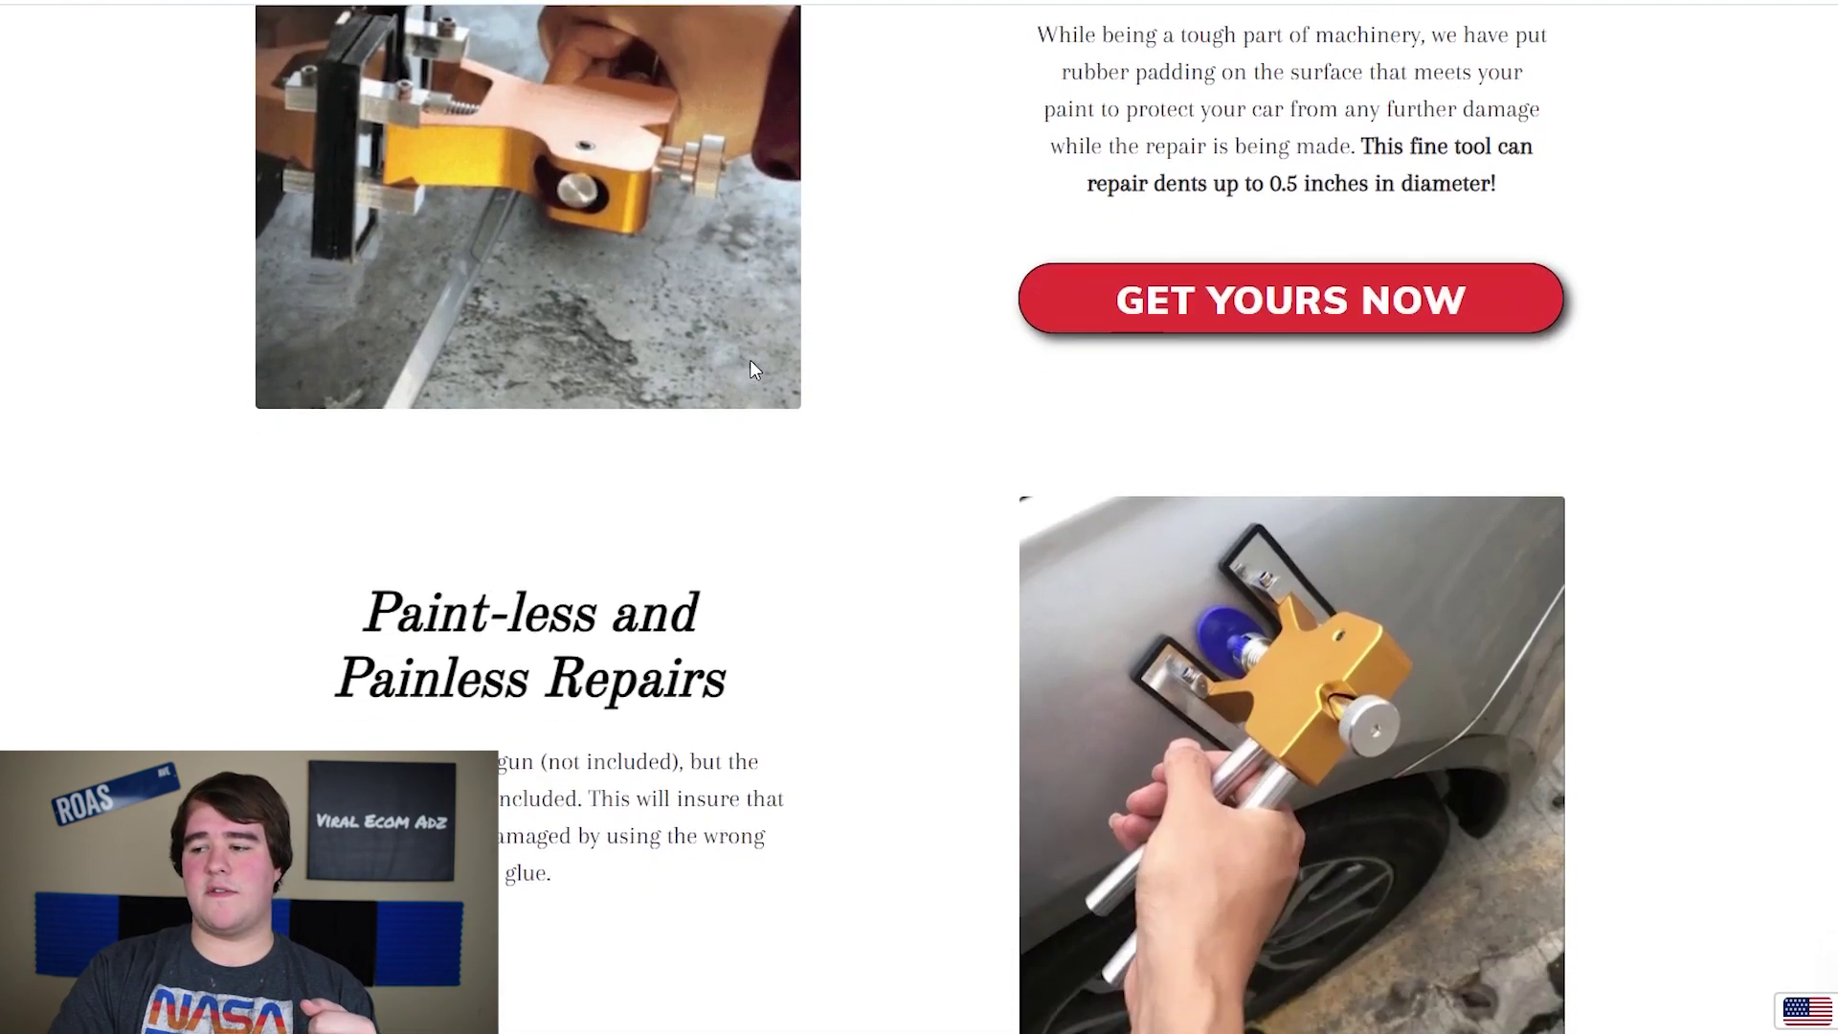
{"action": "scroll", "coordinate": [794, 396], "scroll_direction": "up", "scroll_amount": 2}
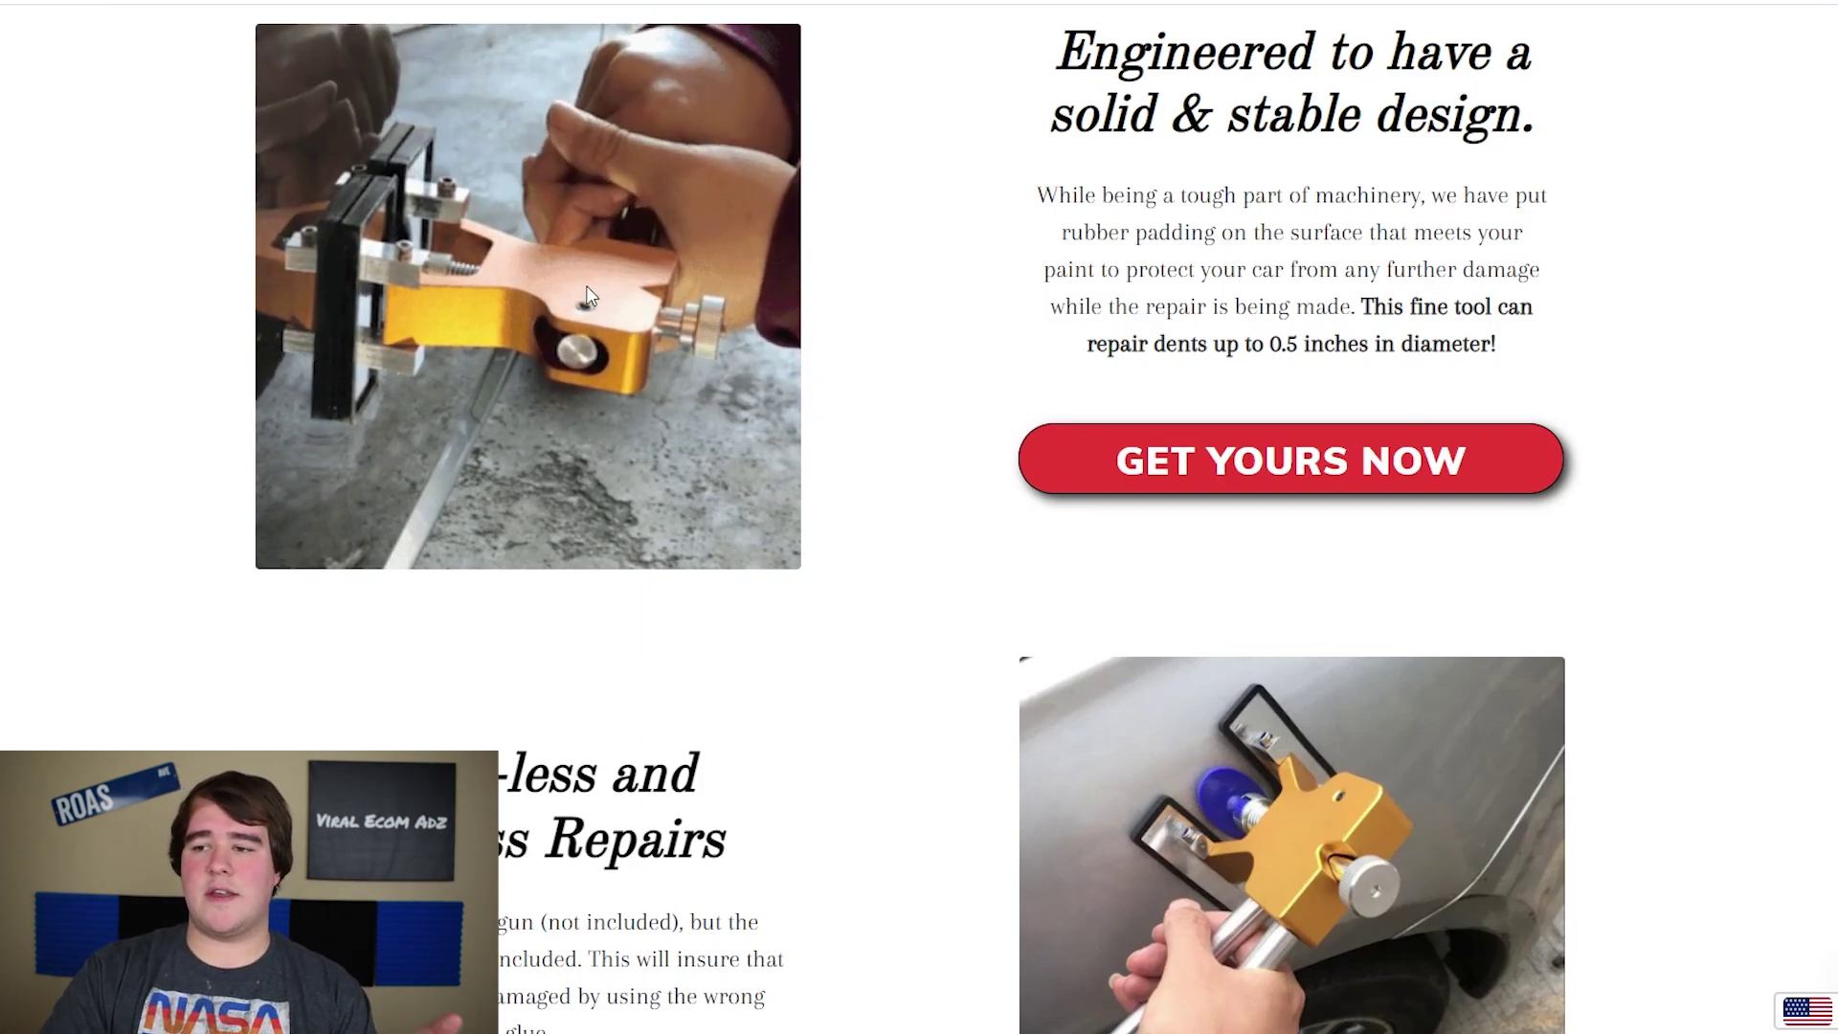
{"action": "scroll", "coordinate": [977, 337], "scroll_direction": "down", "scroll_amount": 2}
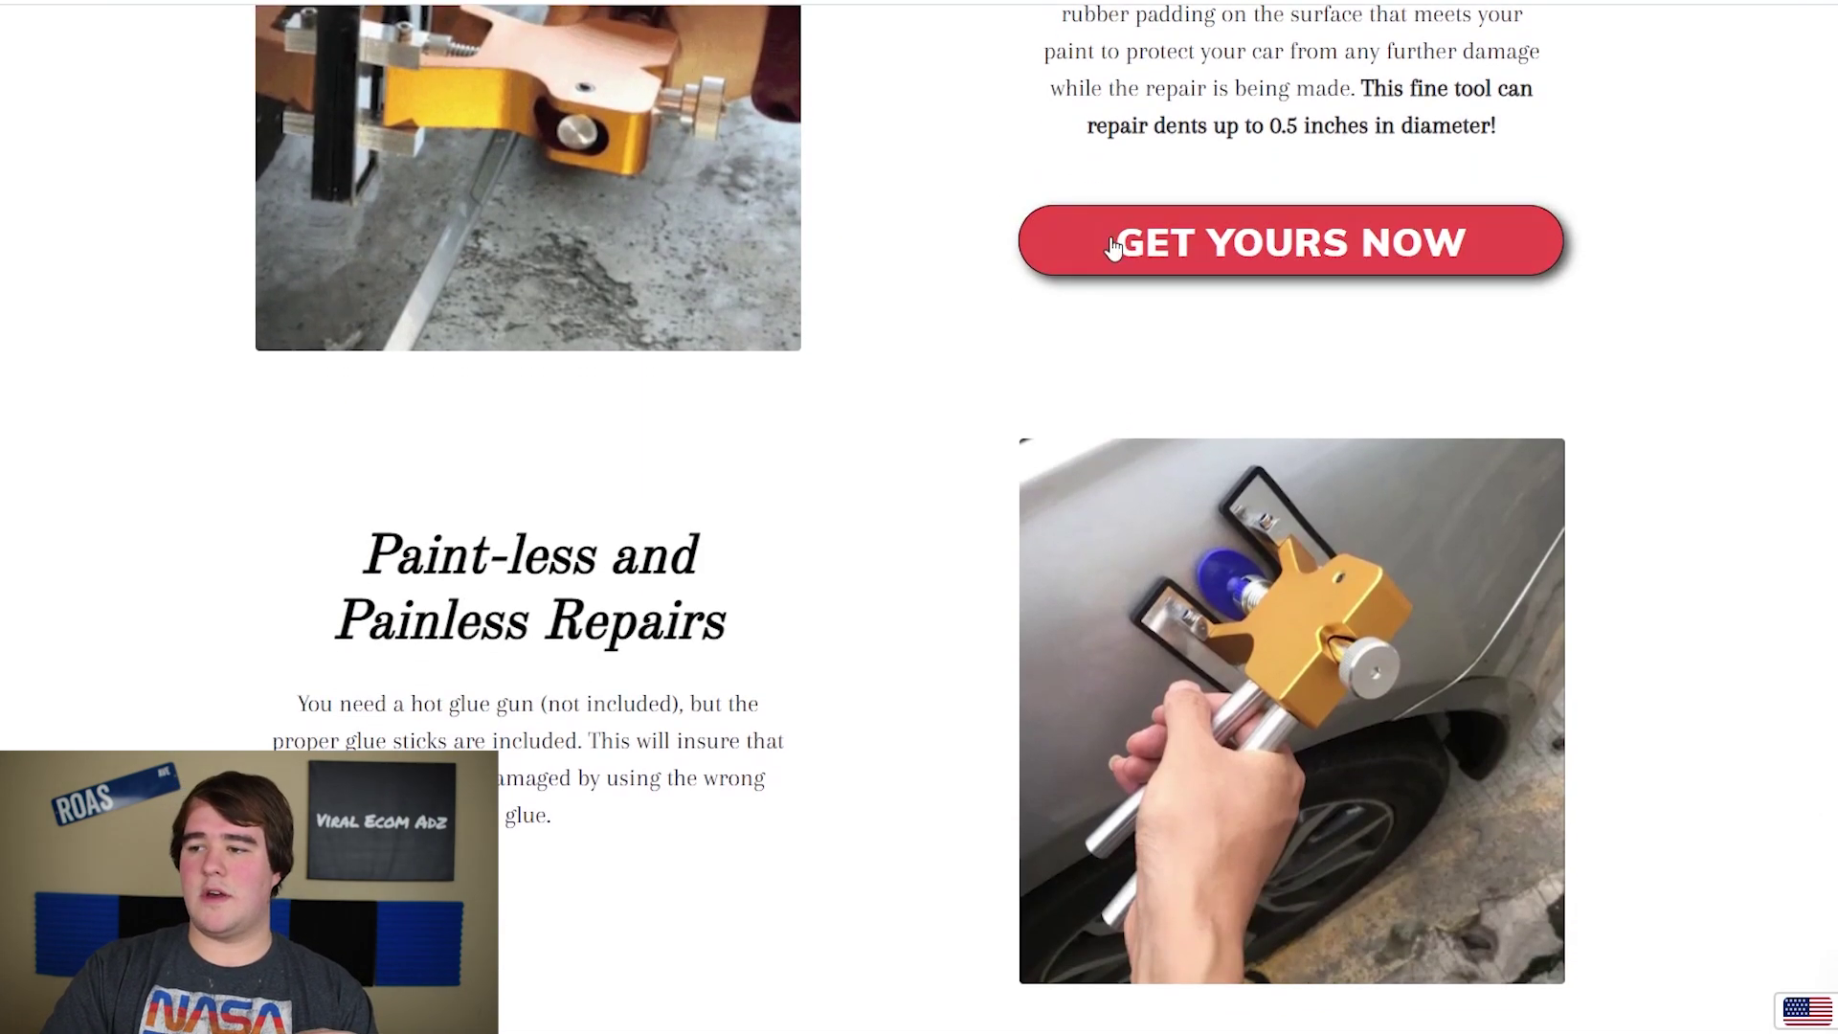
{"action": "scroll", "coordinate": [943, 426], "scroll_direction": "up", "scroll_amount": 12}
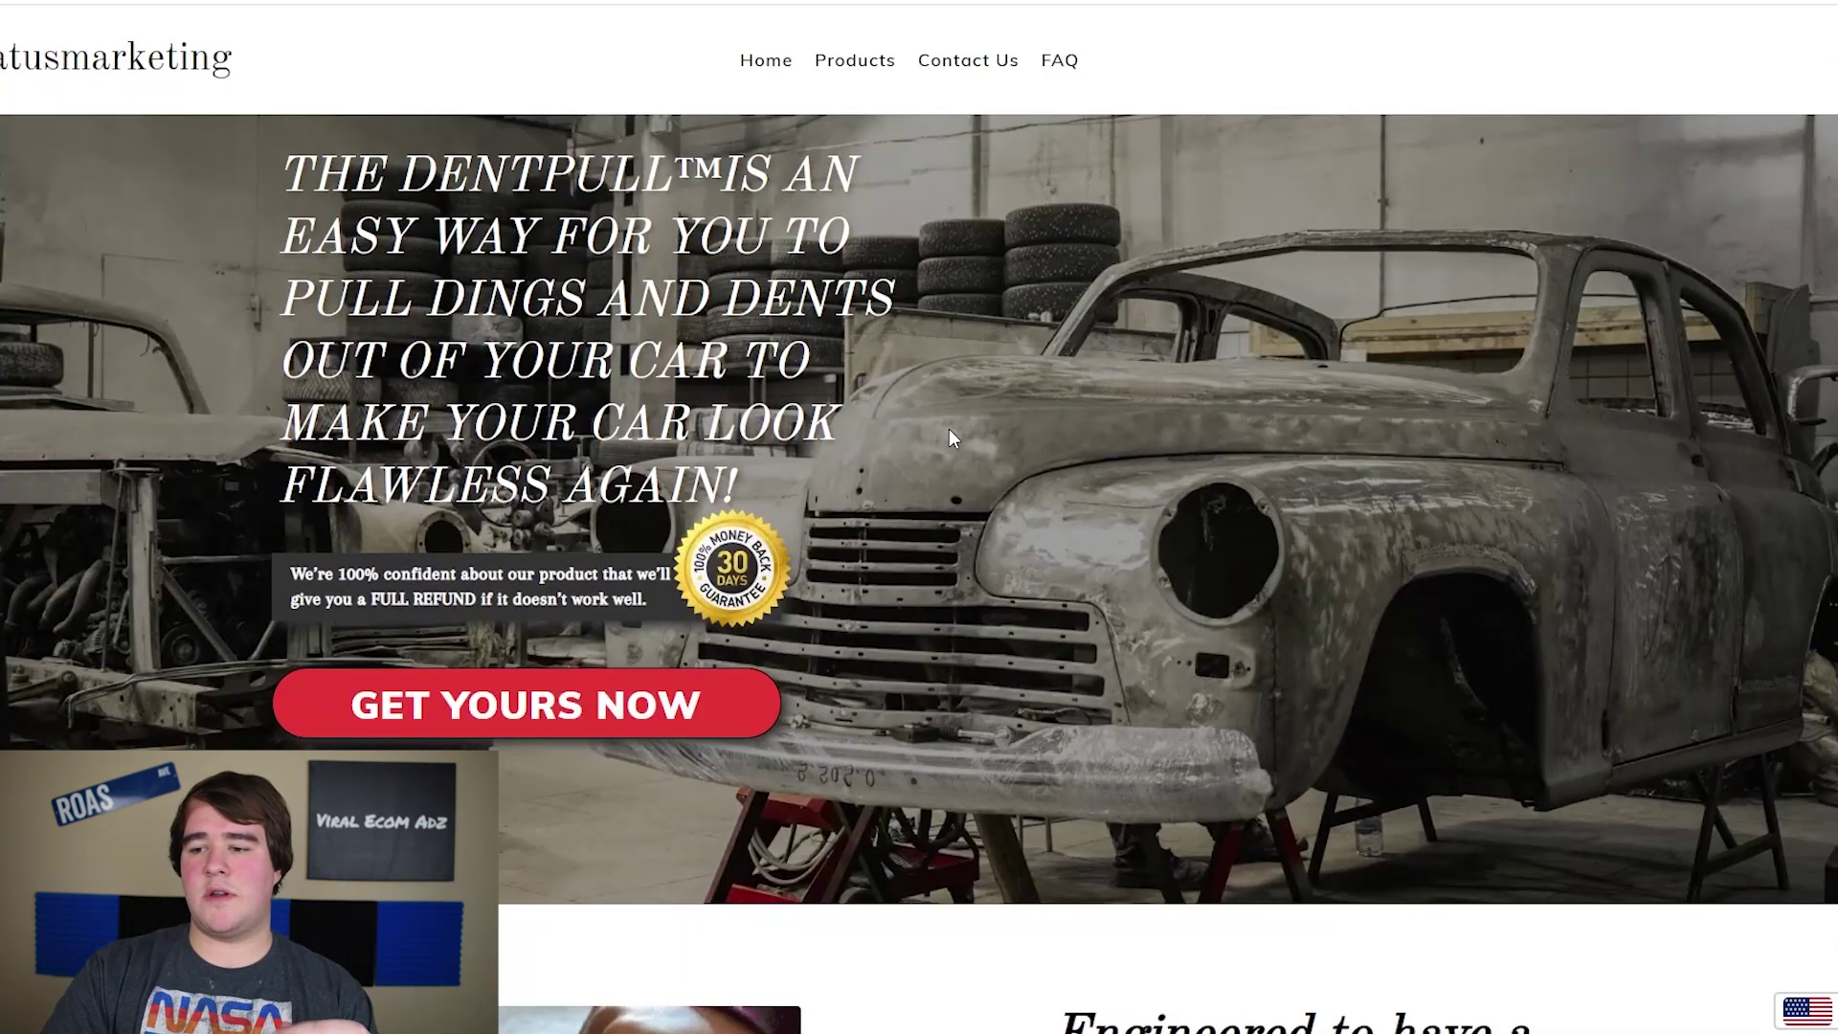
{"action": "scroll", "coordinate": [957, 433], "scroll_direction": "down", "scroll_amount": 10}
{"action": "scroll", "coordinate": [968, 434], "scroll_direction": "down", "scroll_amount": 8}
{"action": "scroll", "coordinate": [972, 427], "scroll_direction": "up", "scroll_amount": 13}
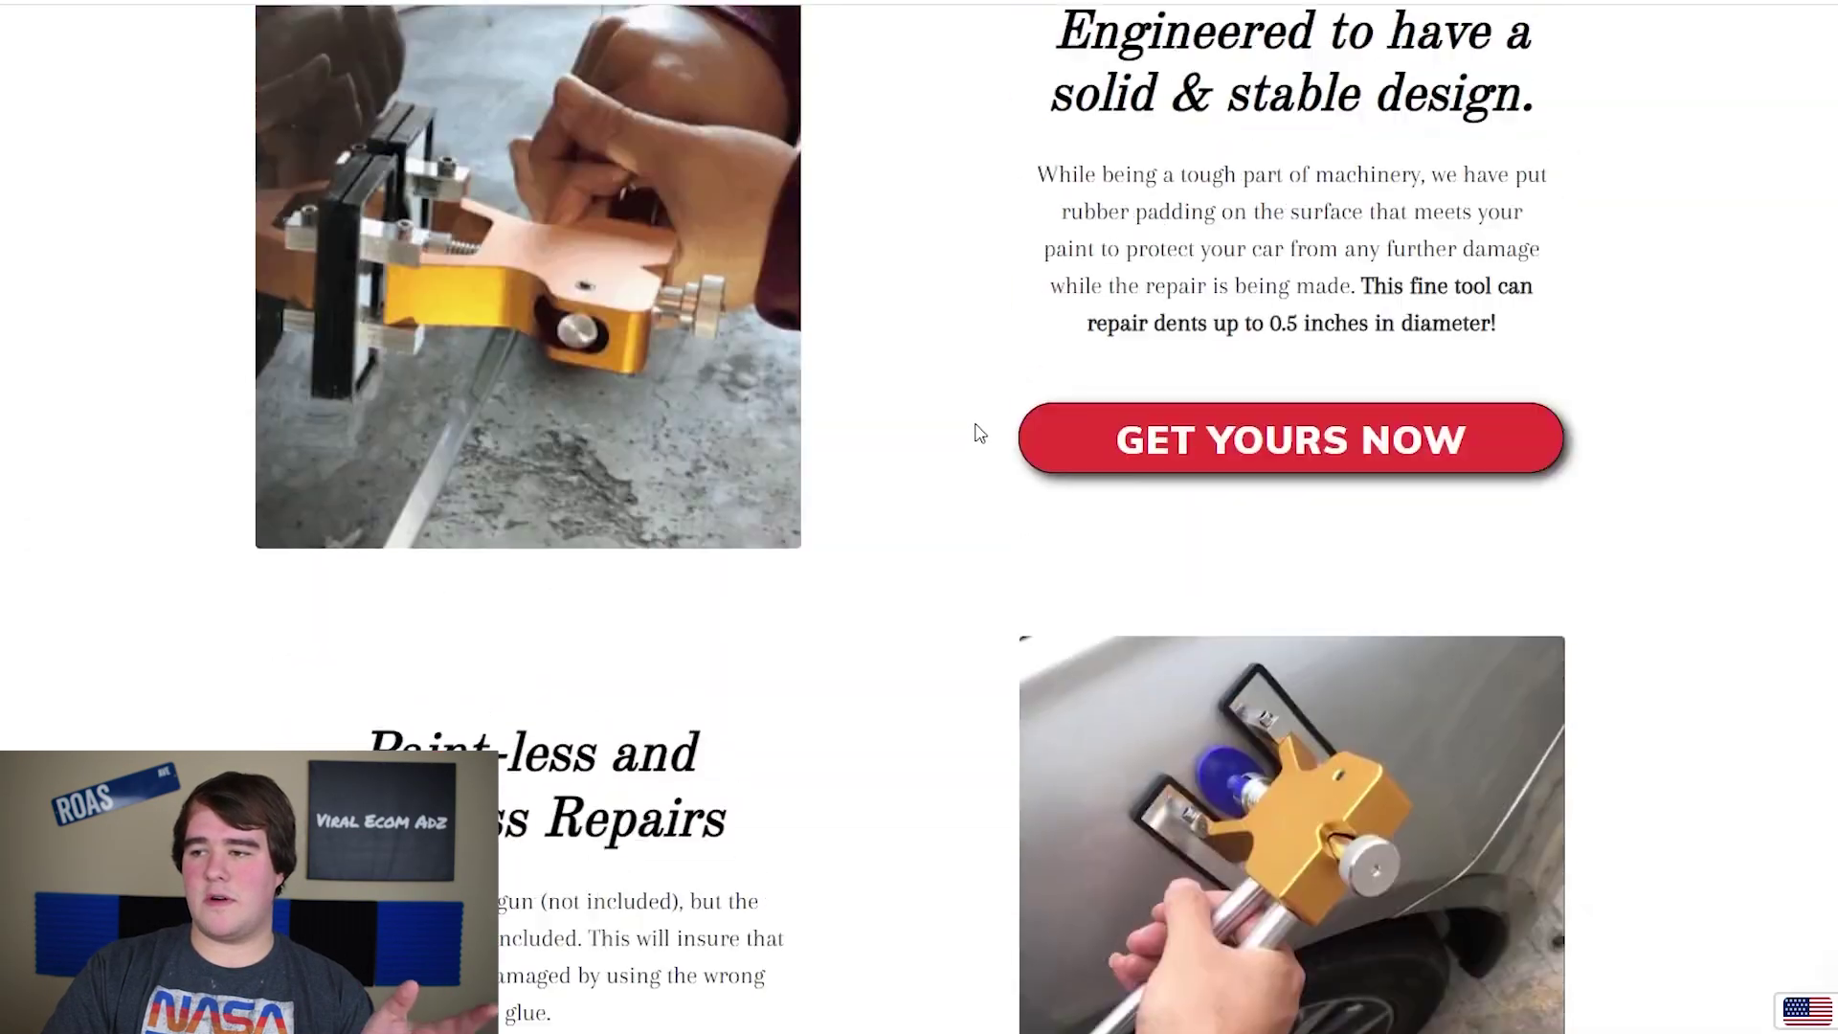
{"action": "scroll", "coordinate": [977, 433], "scroll_direction": "up", "scroll_amount": 3}
{"action": "scroll", "coordinate": [985, 431], "scroll_direction": "down", "scroll_amount": 15}
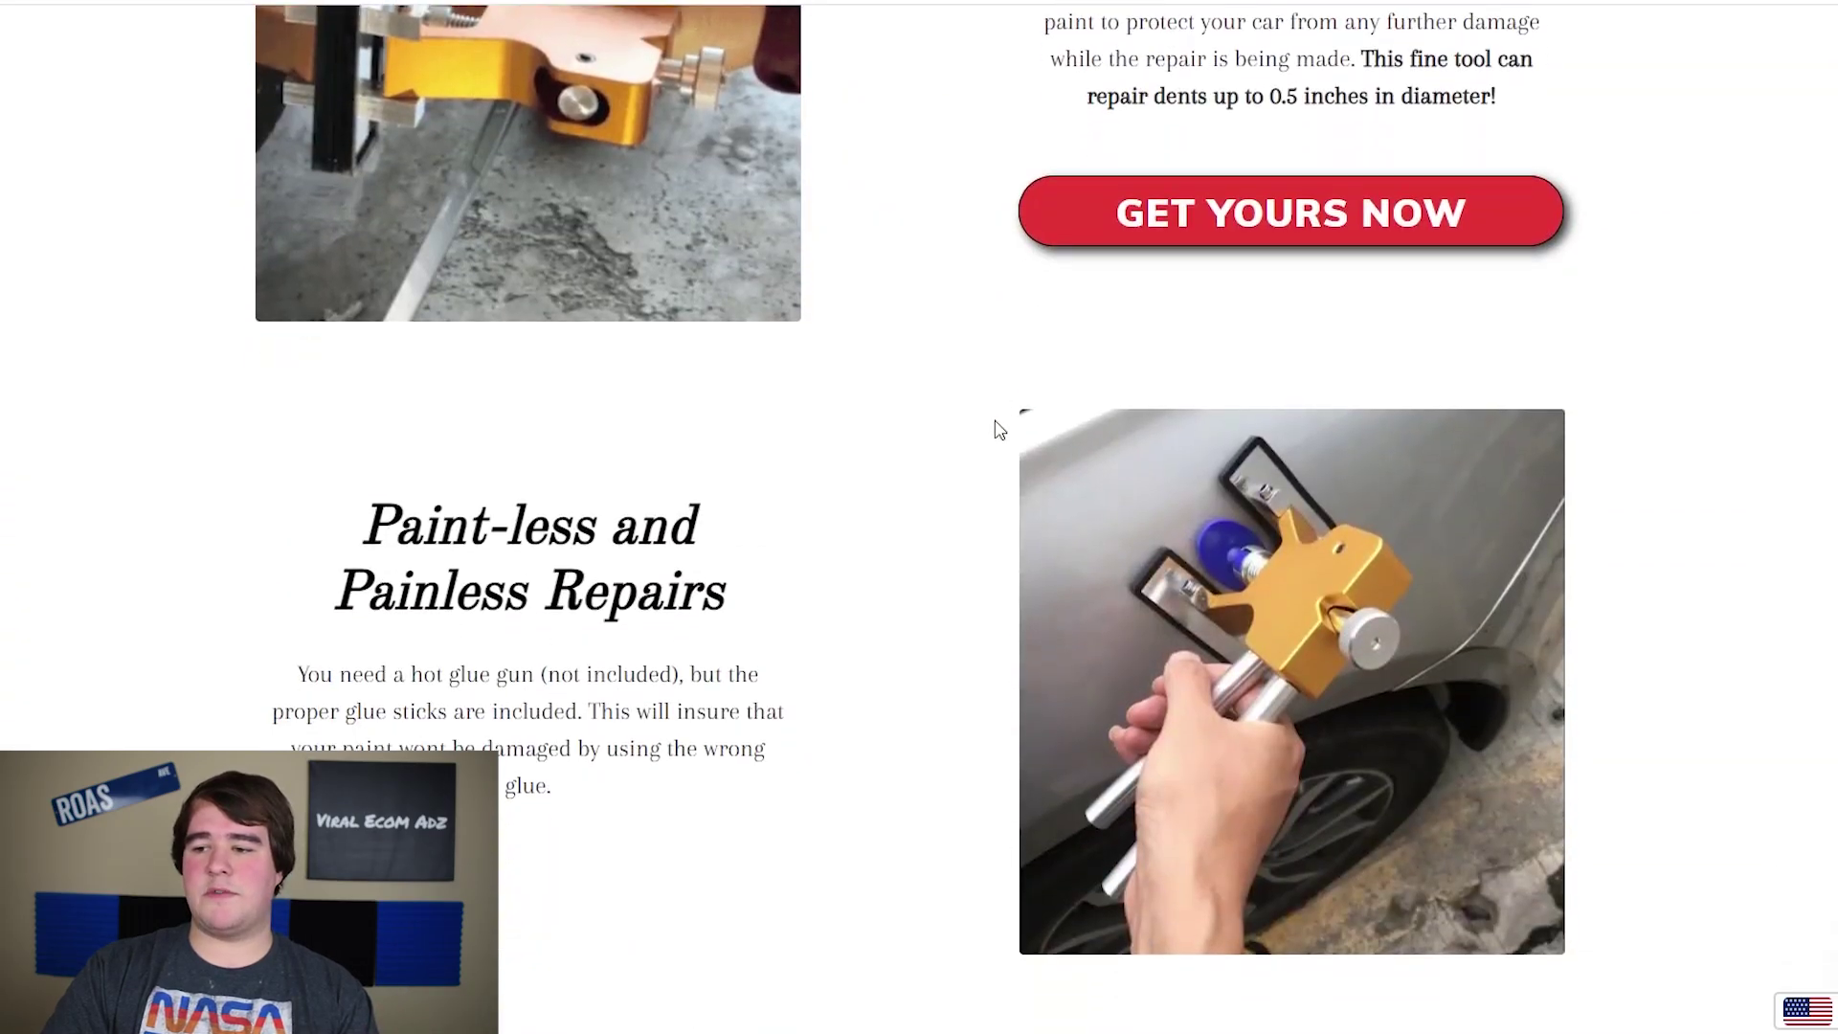
{"action": "scroll", "coordinate": [997, 431], "scroll_direction": "down", "scroll_amount": 11}
{"action": "scroll", "coordinate": [996, 433], "scroll_direction": "up", "scroll_amount": 20}
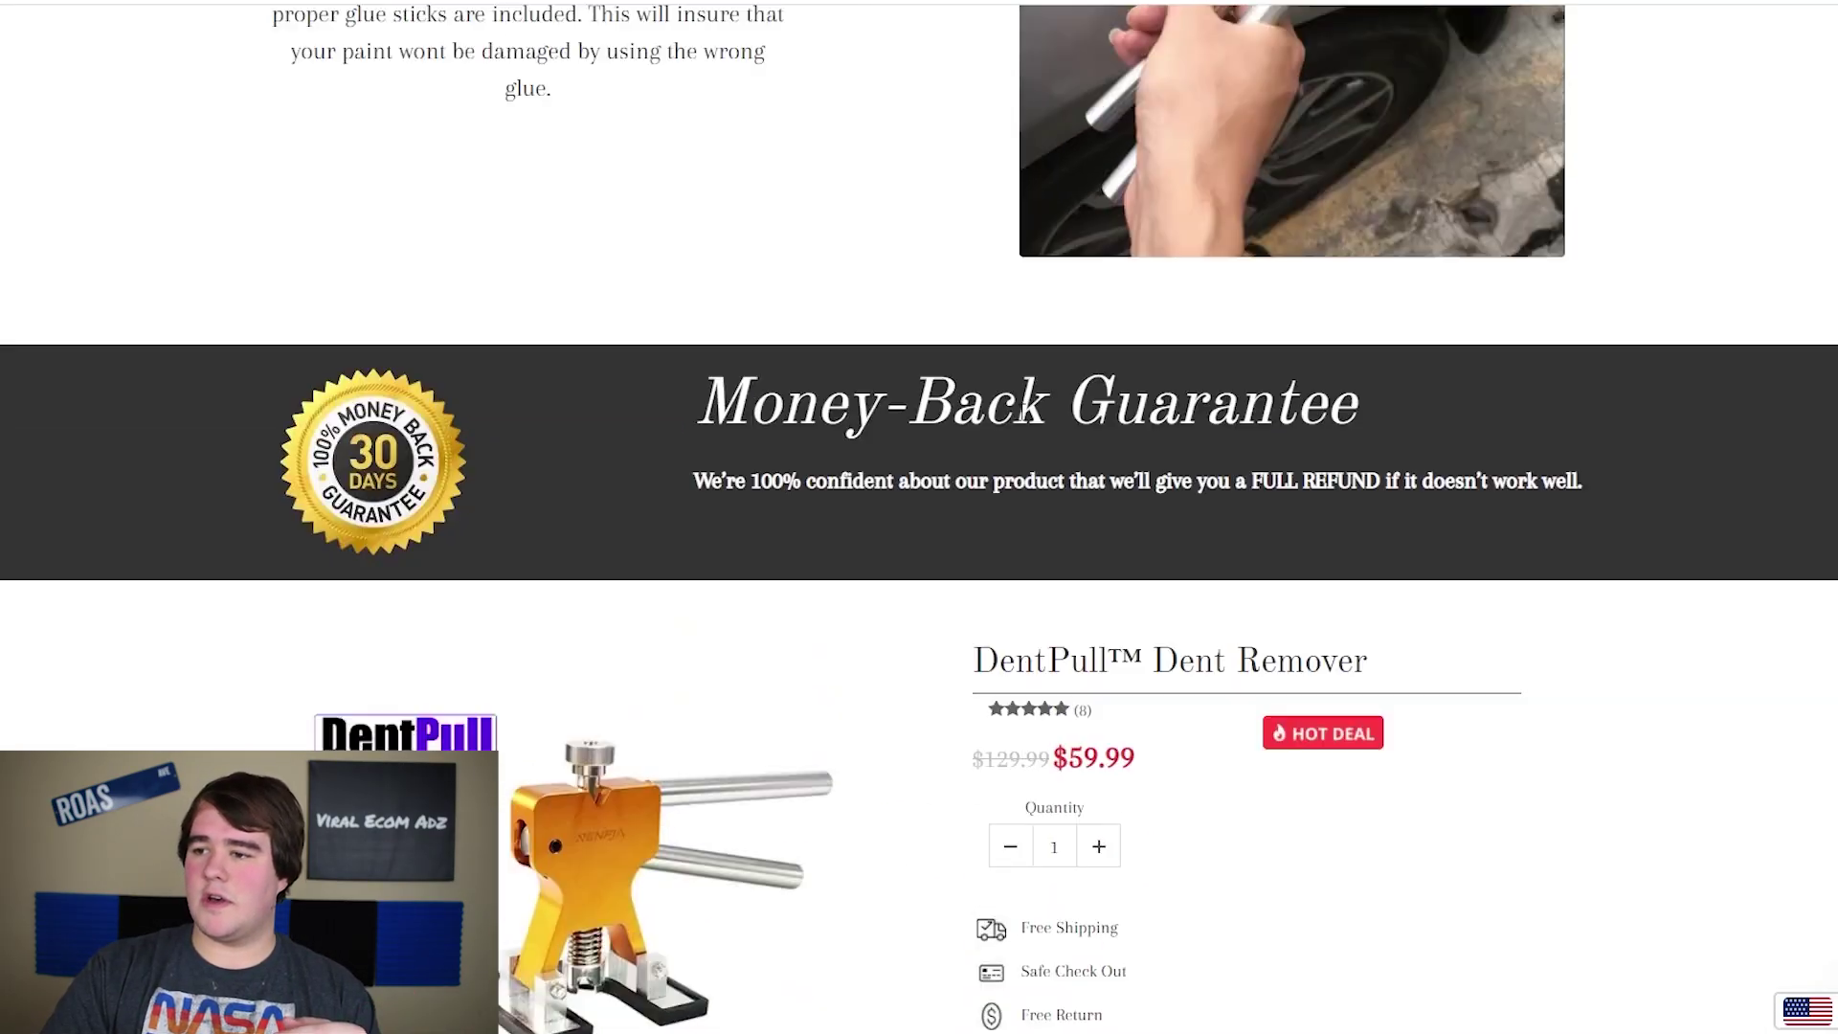
{"action": "scroll", "coordinate": [1022, 422], "scroll_direction": "up", "scroll_amount": 8}
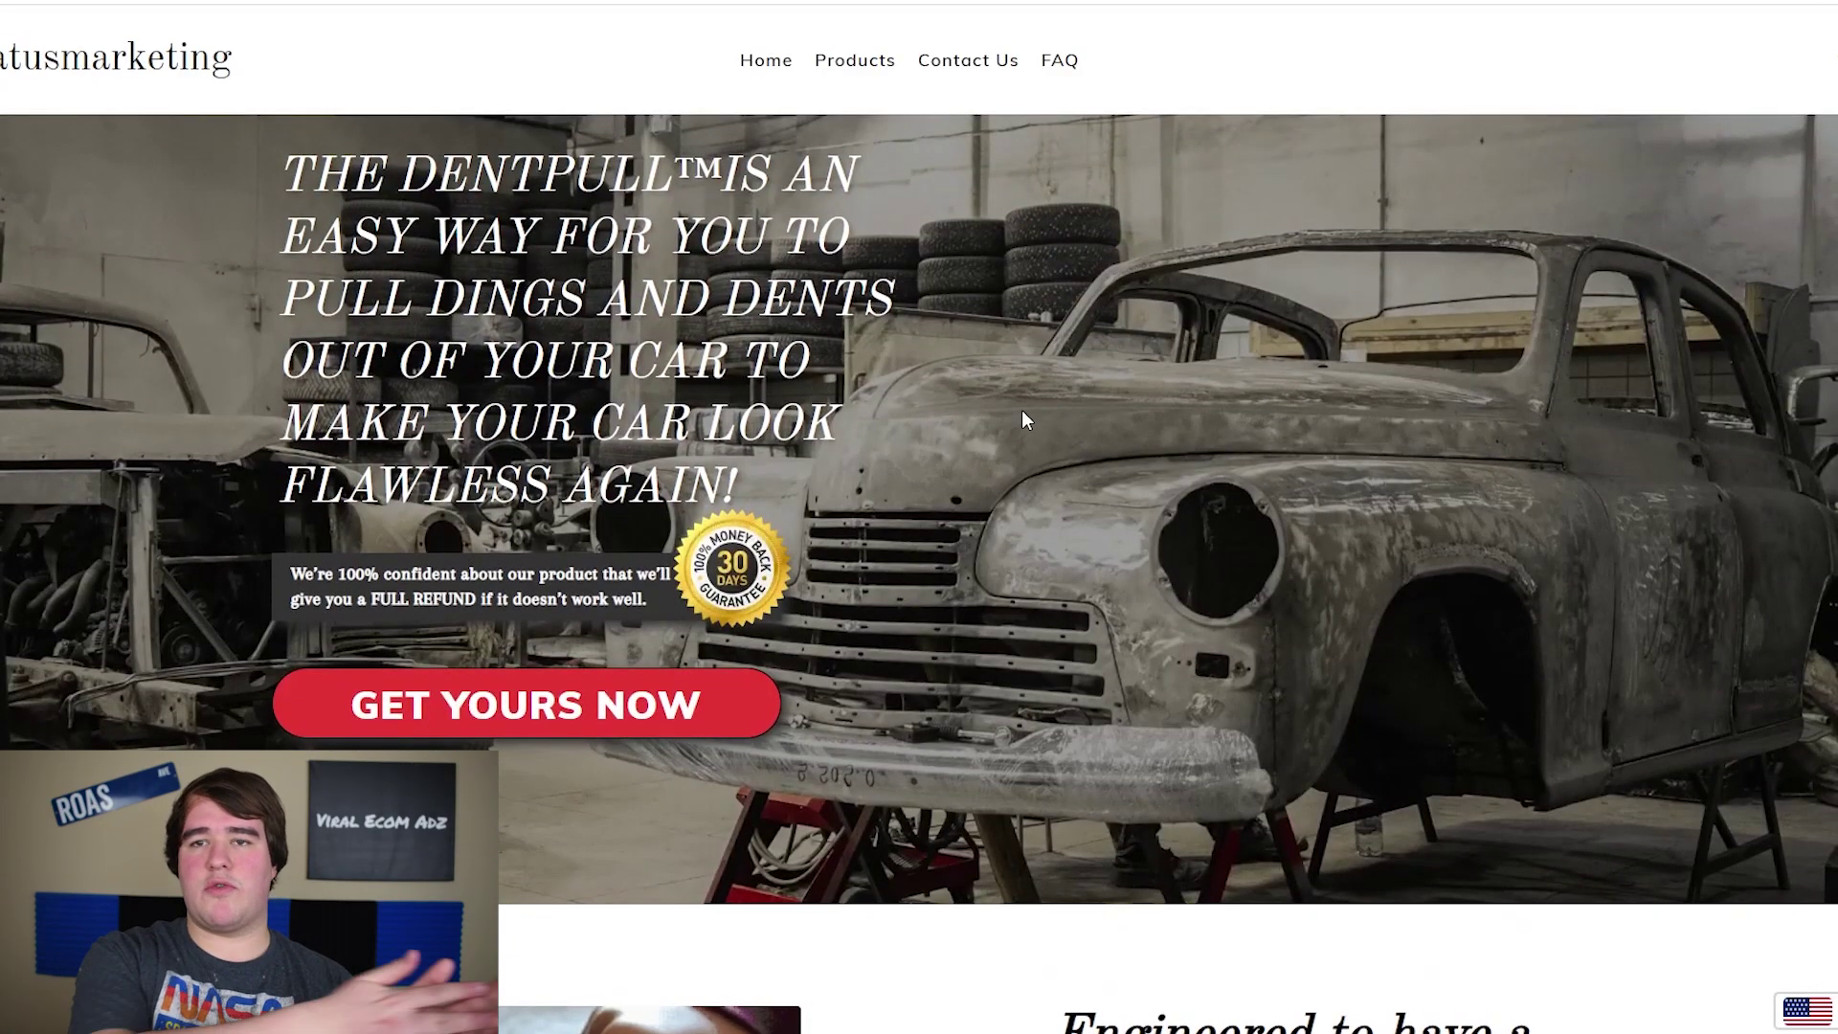
{"action": "scroll", "coordinate": [984, 533], "scroll_direction": "down", "scroll_amount": 12}
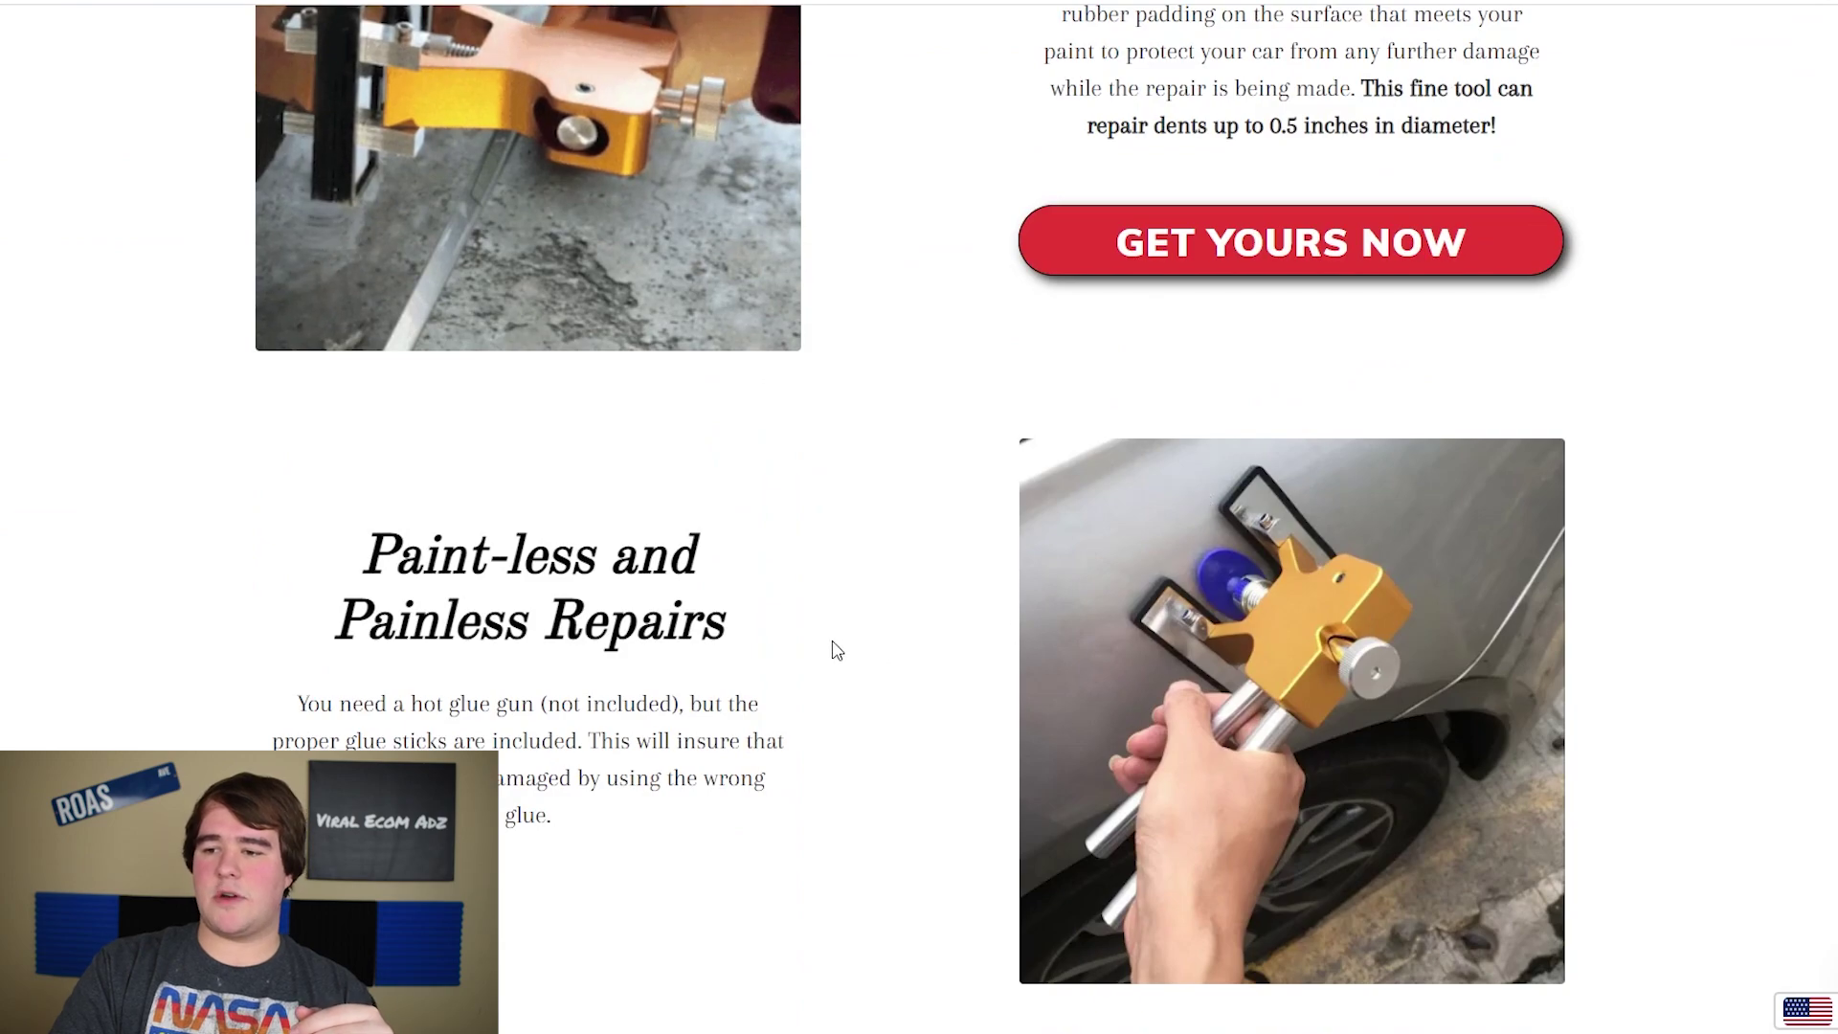
{"action": "scroll", "coordinate": [840, 632], "scroll_direction": "down", "scroll_amount": 5}
{"action": "scroll", "coordinate": [847, 620], "scroll_direction": "down", "scroll_amount": 4}
{"action": "left_click_drag", "start_coordinate": [699, 251], "coordinate": [1727, 273]}
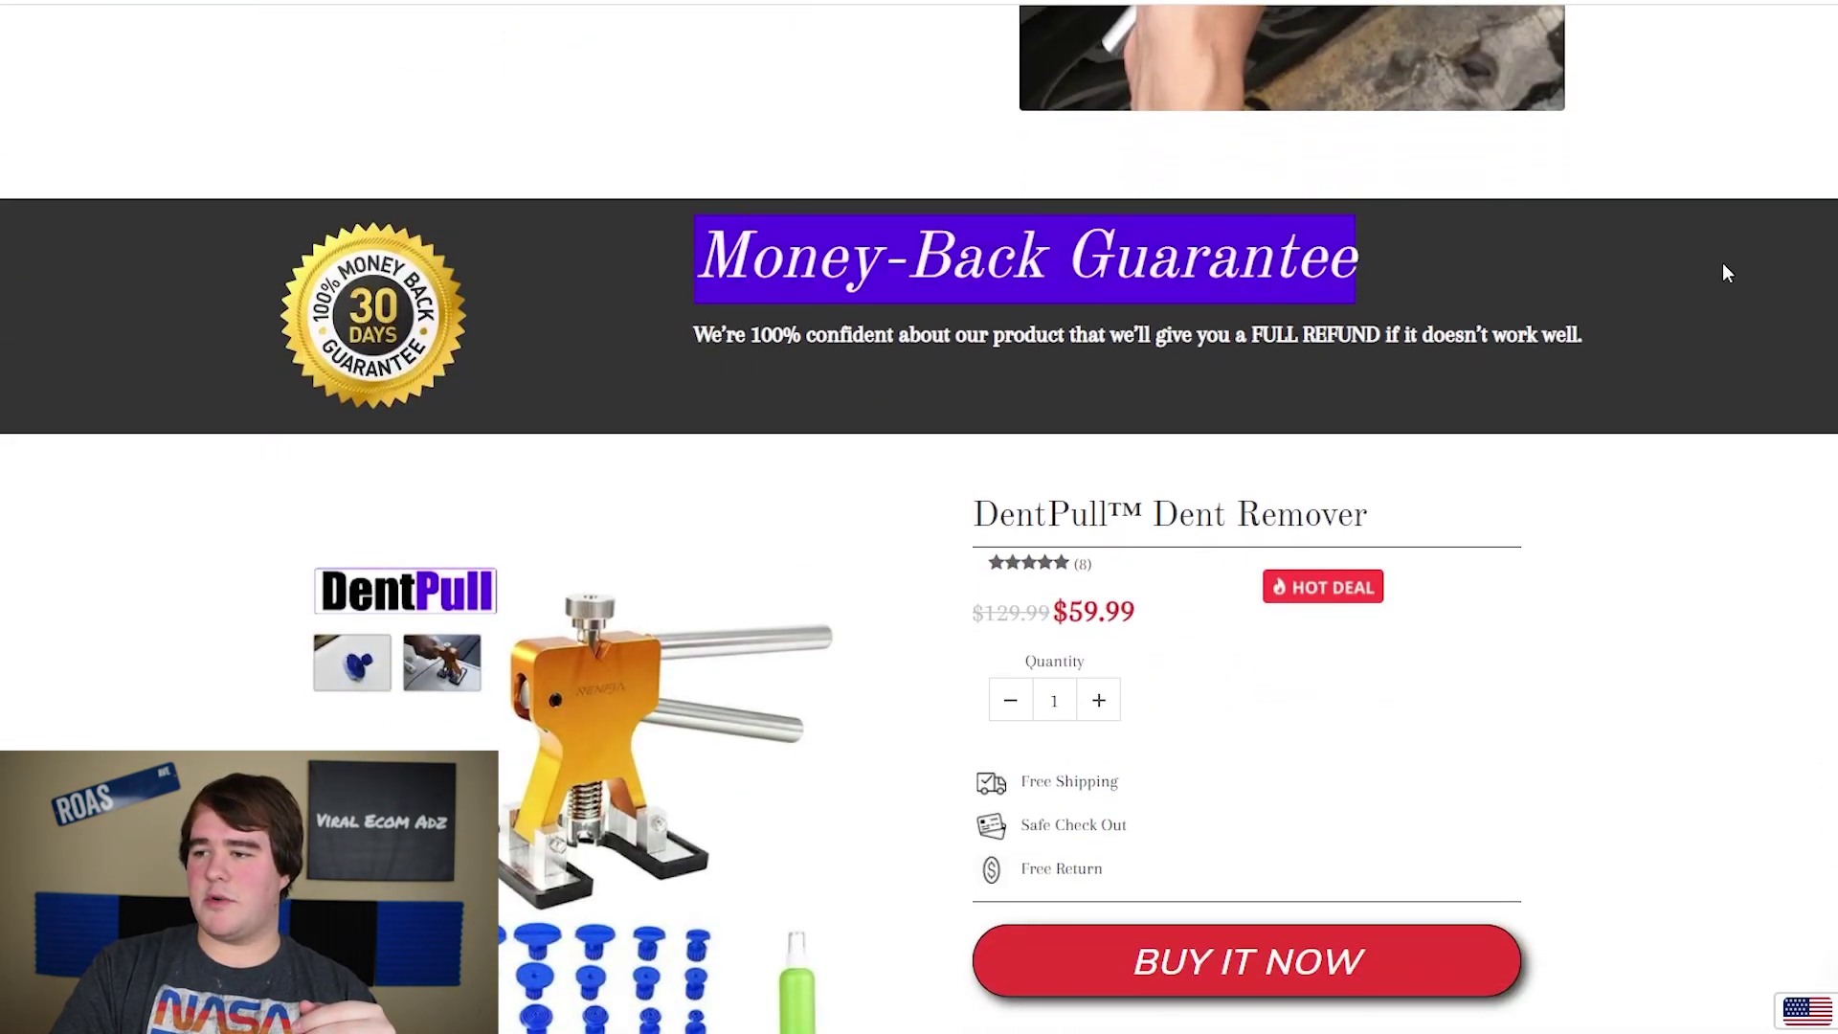
{"action": "left_click", "coordinate": [1618, 314]}
{"action": "left_click_drag", "start_coordinate": [1543, 335], "coordinate": [688, 262]}
{"action": "left_click", "coordinate": [686, 262]}
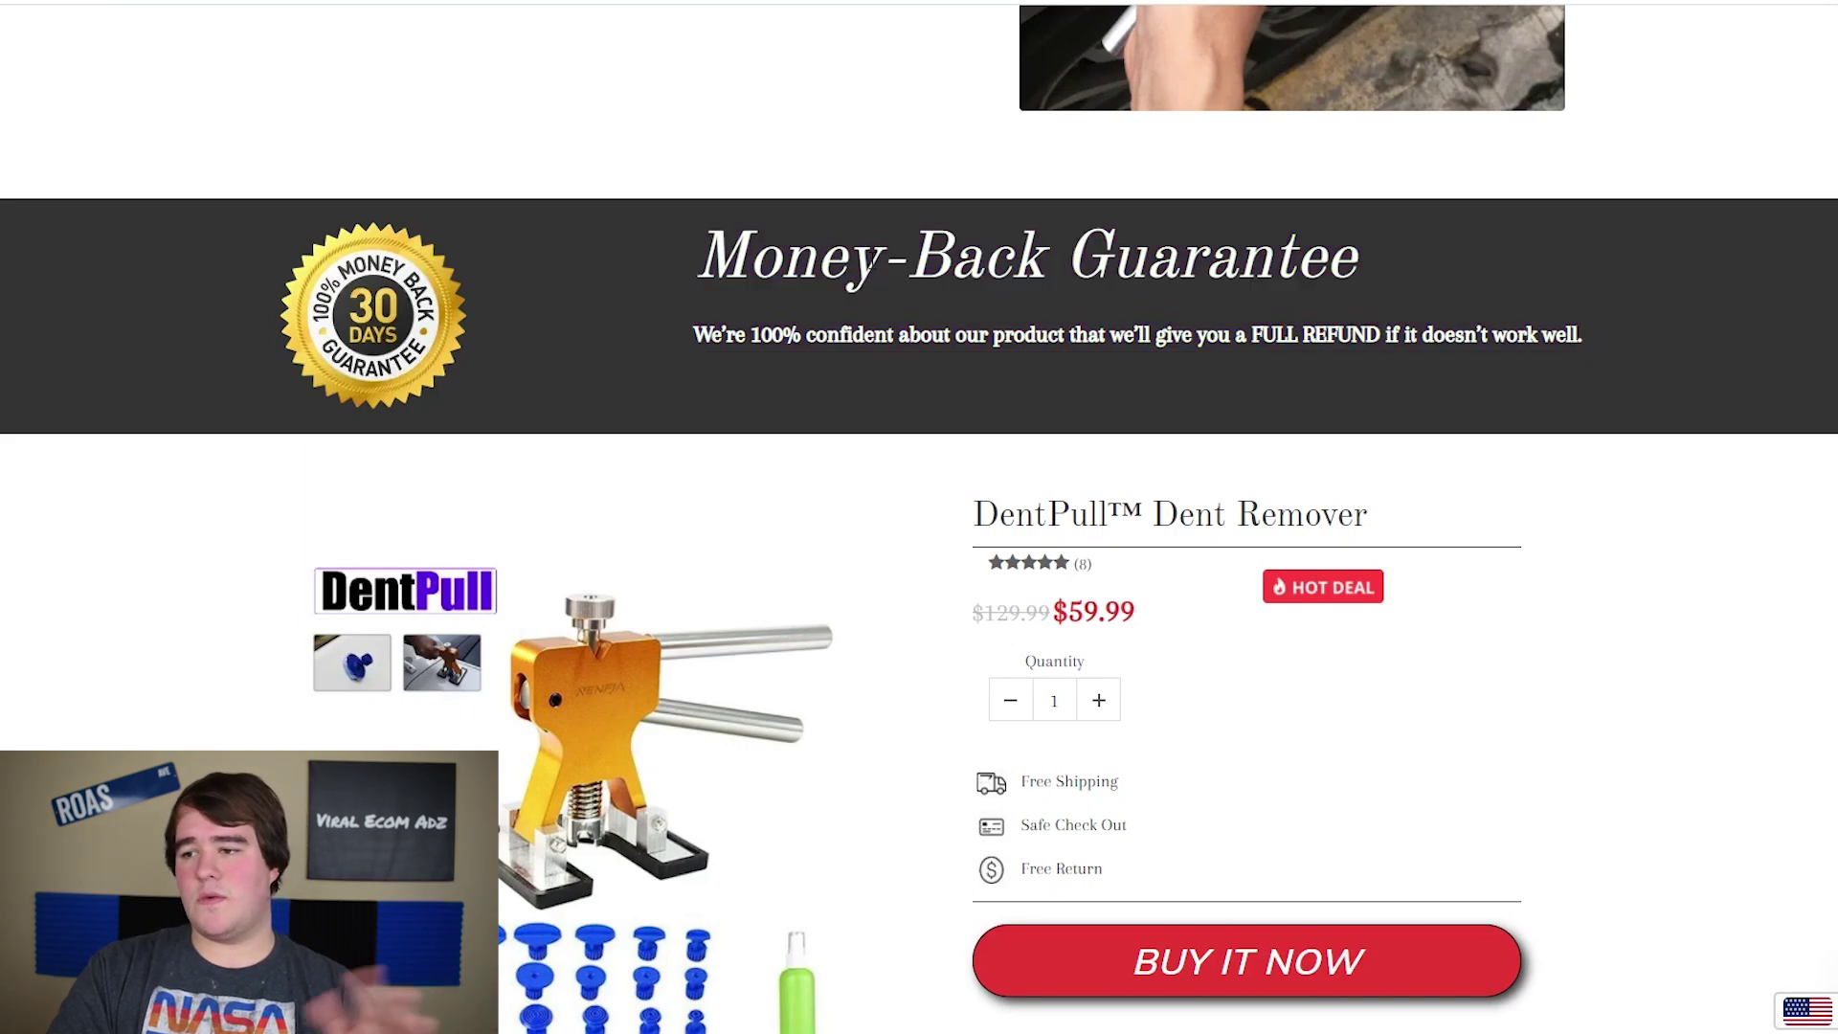
{"action": "scroll", "coordinate": [1570, 383], "scroll_direction": "down", "scroll_amount": 3}
{"action": "scroll", "coordinate": [1513, 316], "scroll_direction": "up", "scroll_amount": 3}
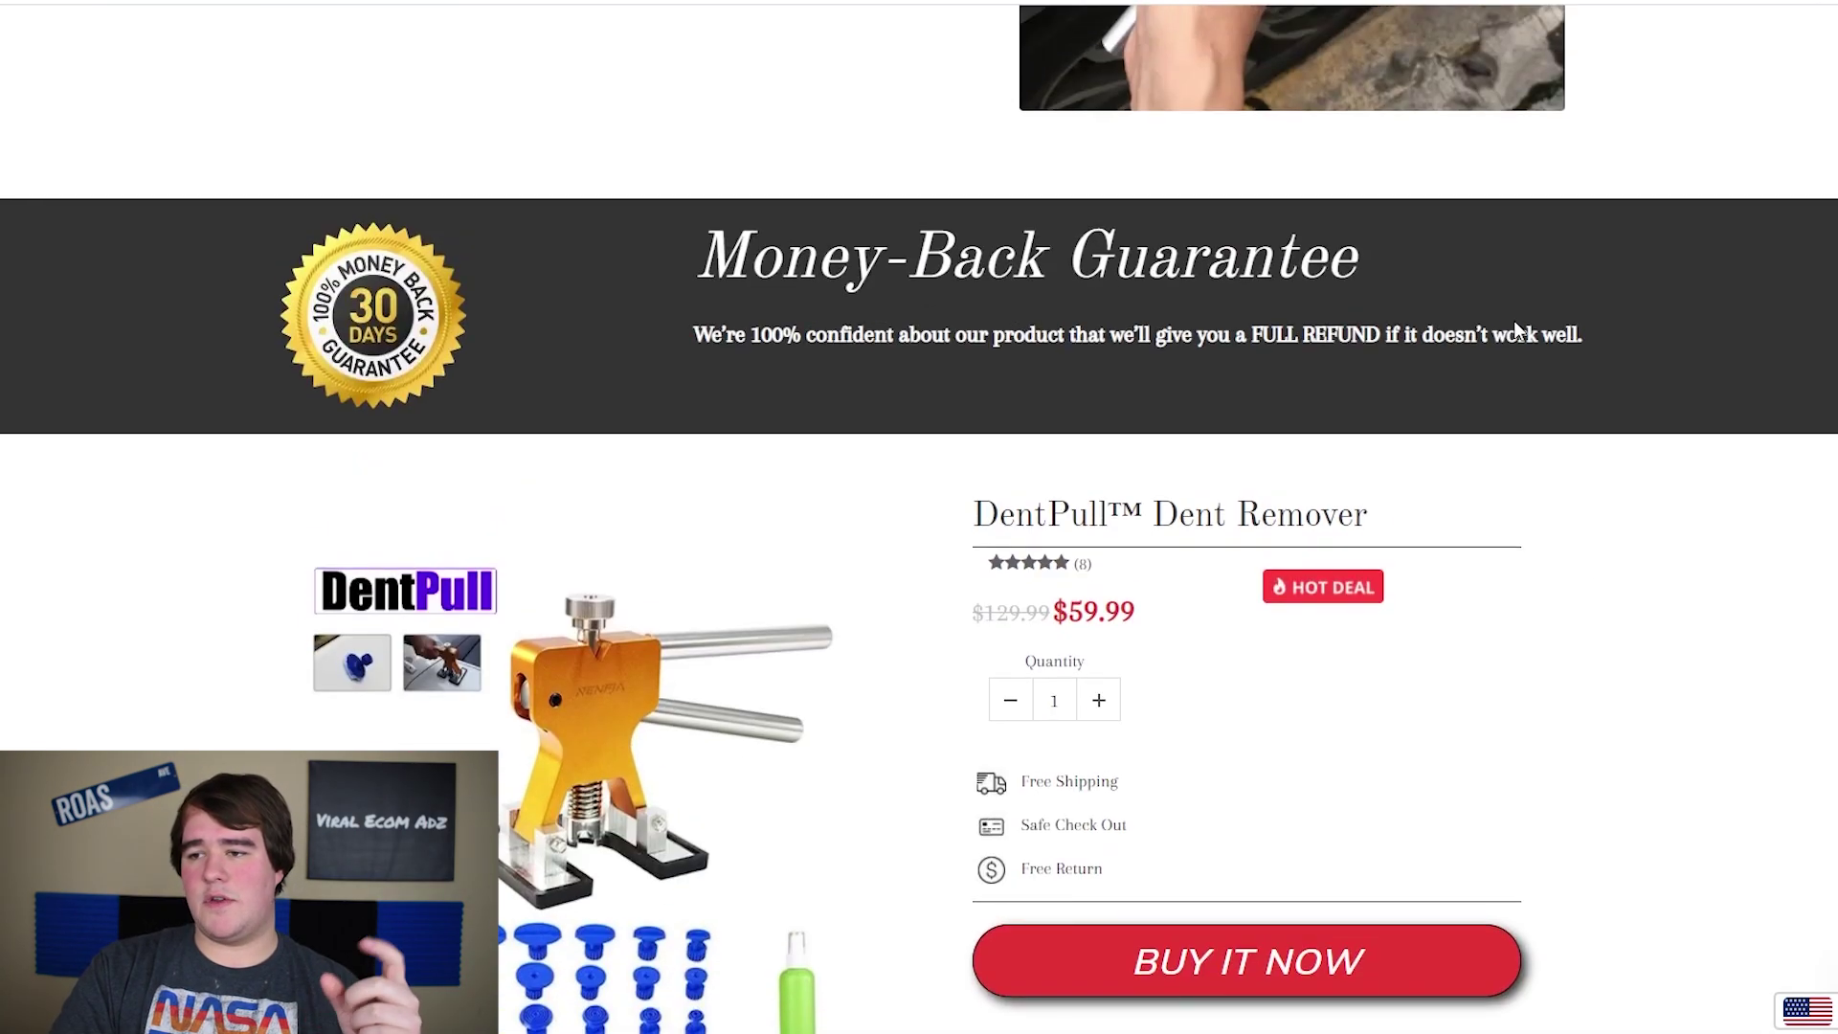
{"action": "left_click_drag", "start_coordinate": [1586, 335], "coordinate": [778, 213]}
{"action": "left_click", "coordinate": [1584, 377]}
{"action": "scroll", "coordinate": [1583, 378], "scroll_direction": "down", "scroll_amount": 5}
{"action": "scroll", "coordinate": [1589, 375], "scroll_direction": "up", "scroll_amount": 1}
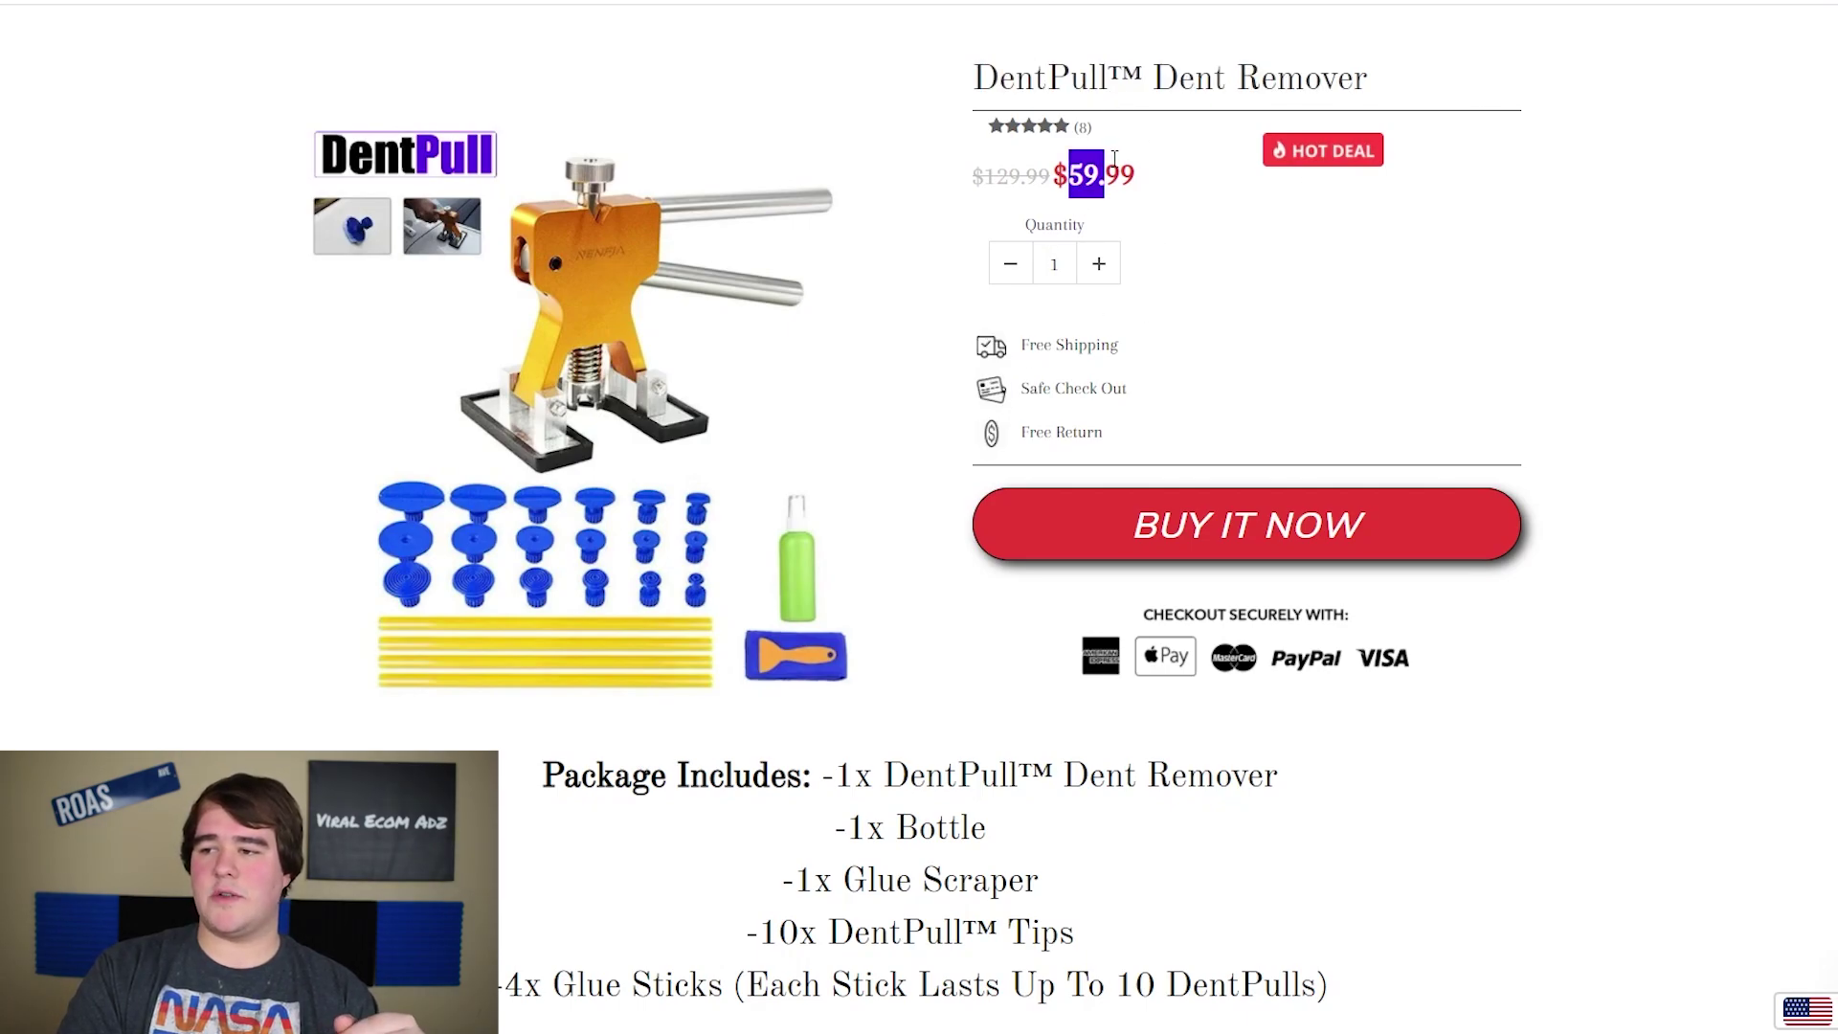
{"action": "scroll", "coordinate": [1522, 263], "scroll_direction": "up", "scroll_amount": 15}
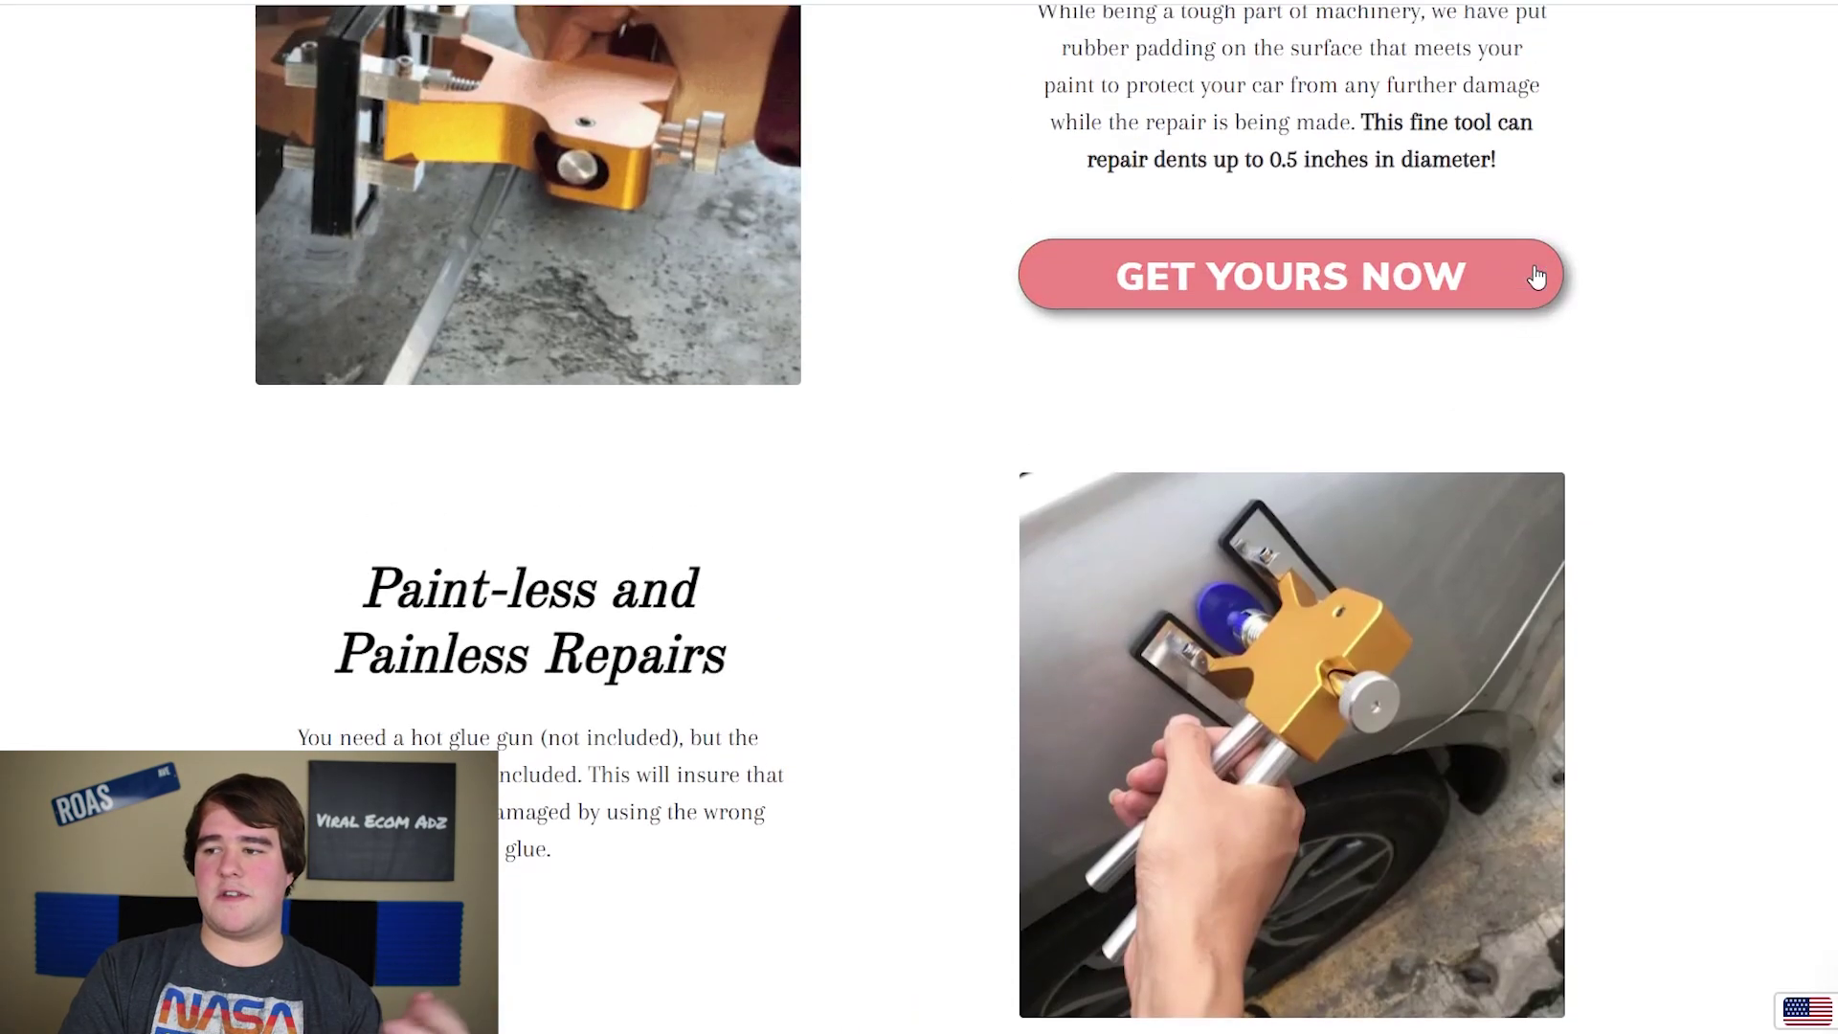
{"action": "scroll", "coordinate": [1562, 278], "scroll_direction": "down", "scroll_amount": 4}
{"action": "scroll", "coordinate": [1558, 283], "scroll_direction": "down", "scroll_amount": 10}
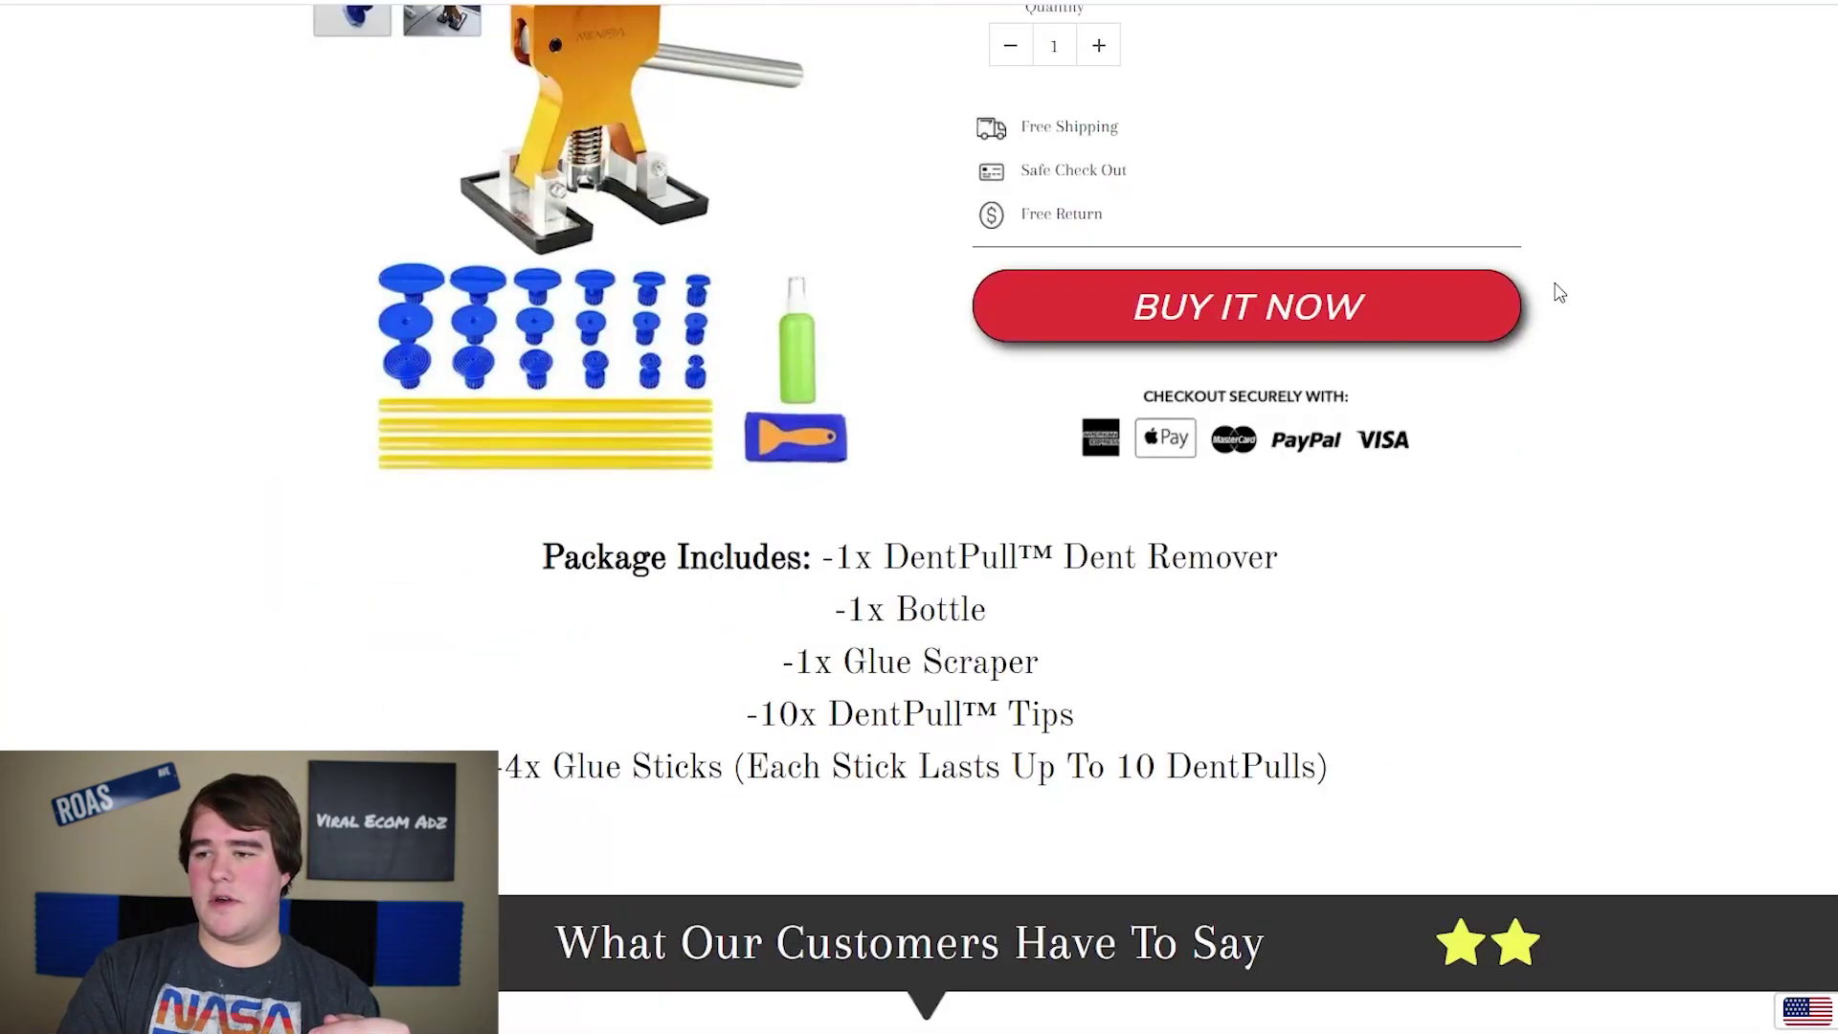
{"action": "scroll", "coordinate": [1555, 287], "scroll_direction": "up", "scroll_amount": 5}
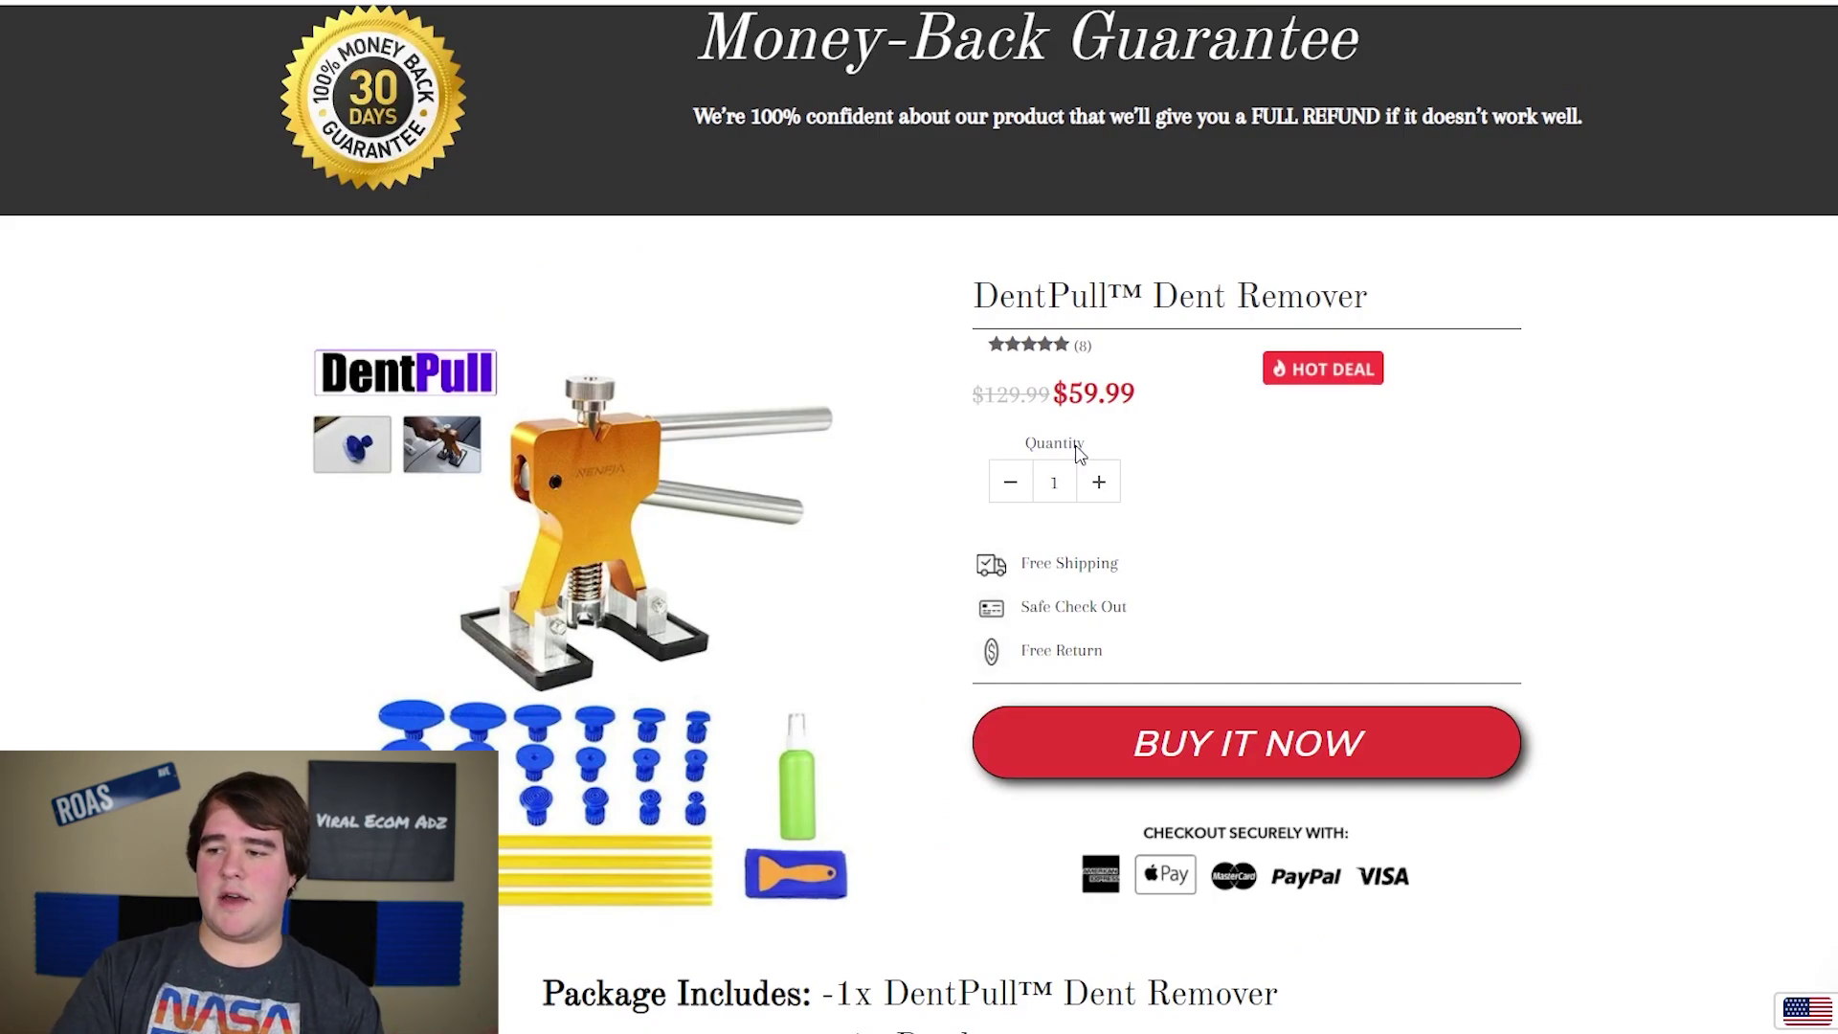
{"action": "scroll", "coordinate": [1079, 452], "scroll_direction": "down", "scroll_amount": 5}
{"action": "left_click_drag", "start_coordinate": [1345, 652], "coordinate": [492, 476]}
{"action": "left_click", "coordinate": [442, 572]}
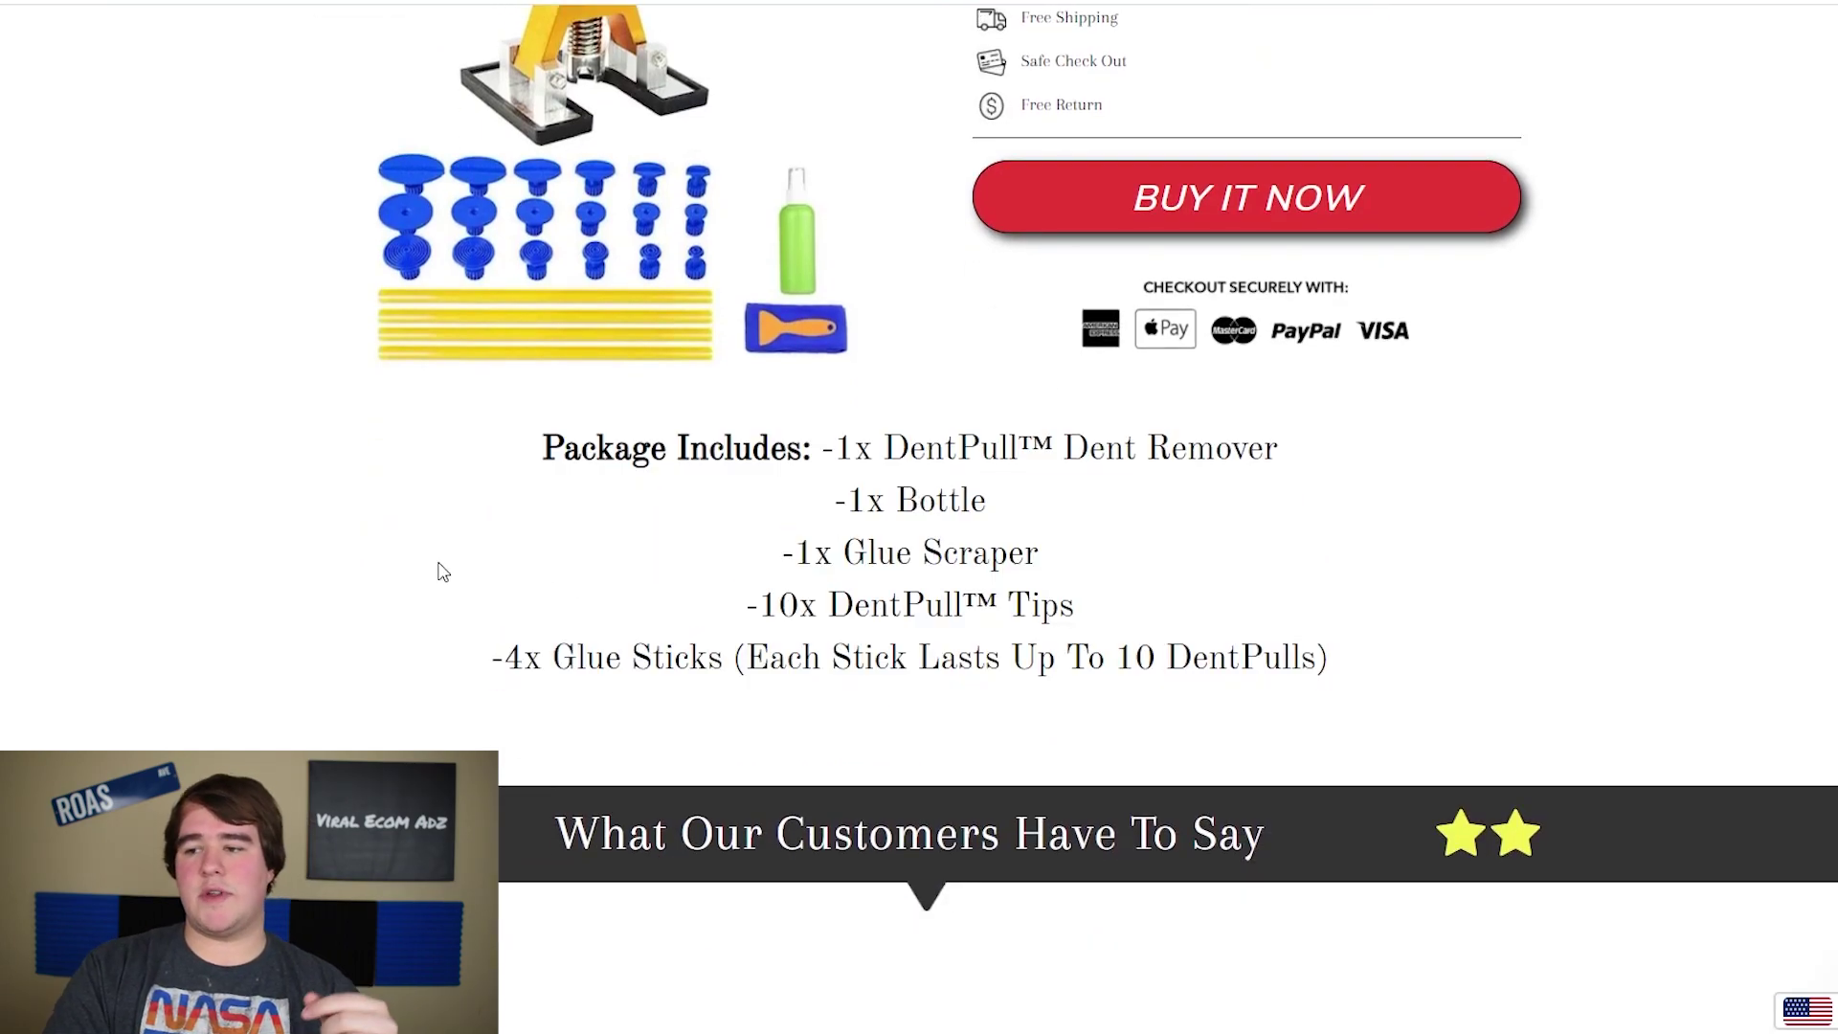
{"action": "scroll", "coordinate": [412, 598], "scroll_direction": "up", "scroll_amount": 4}
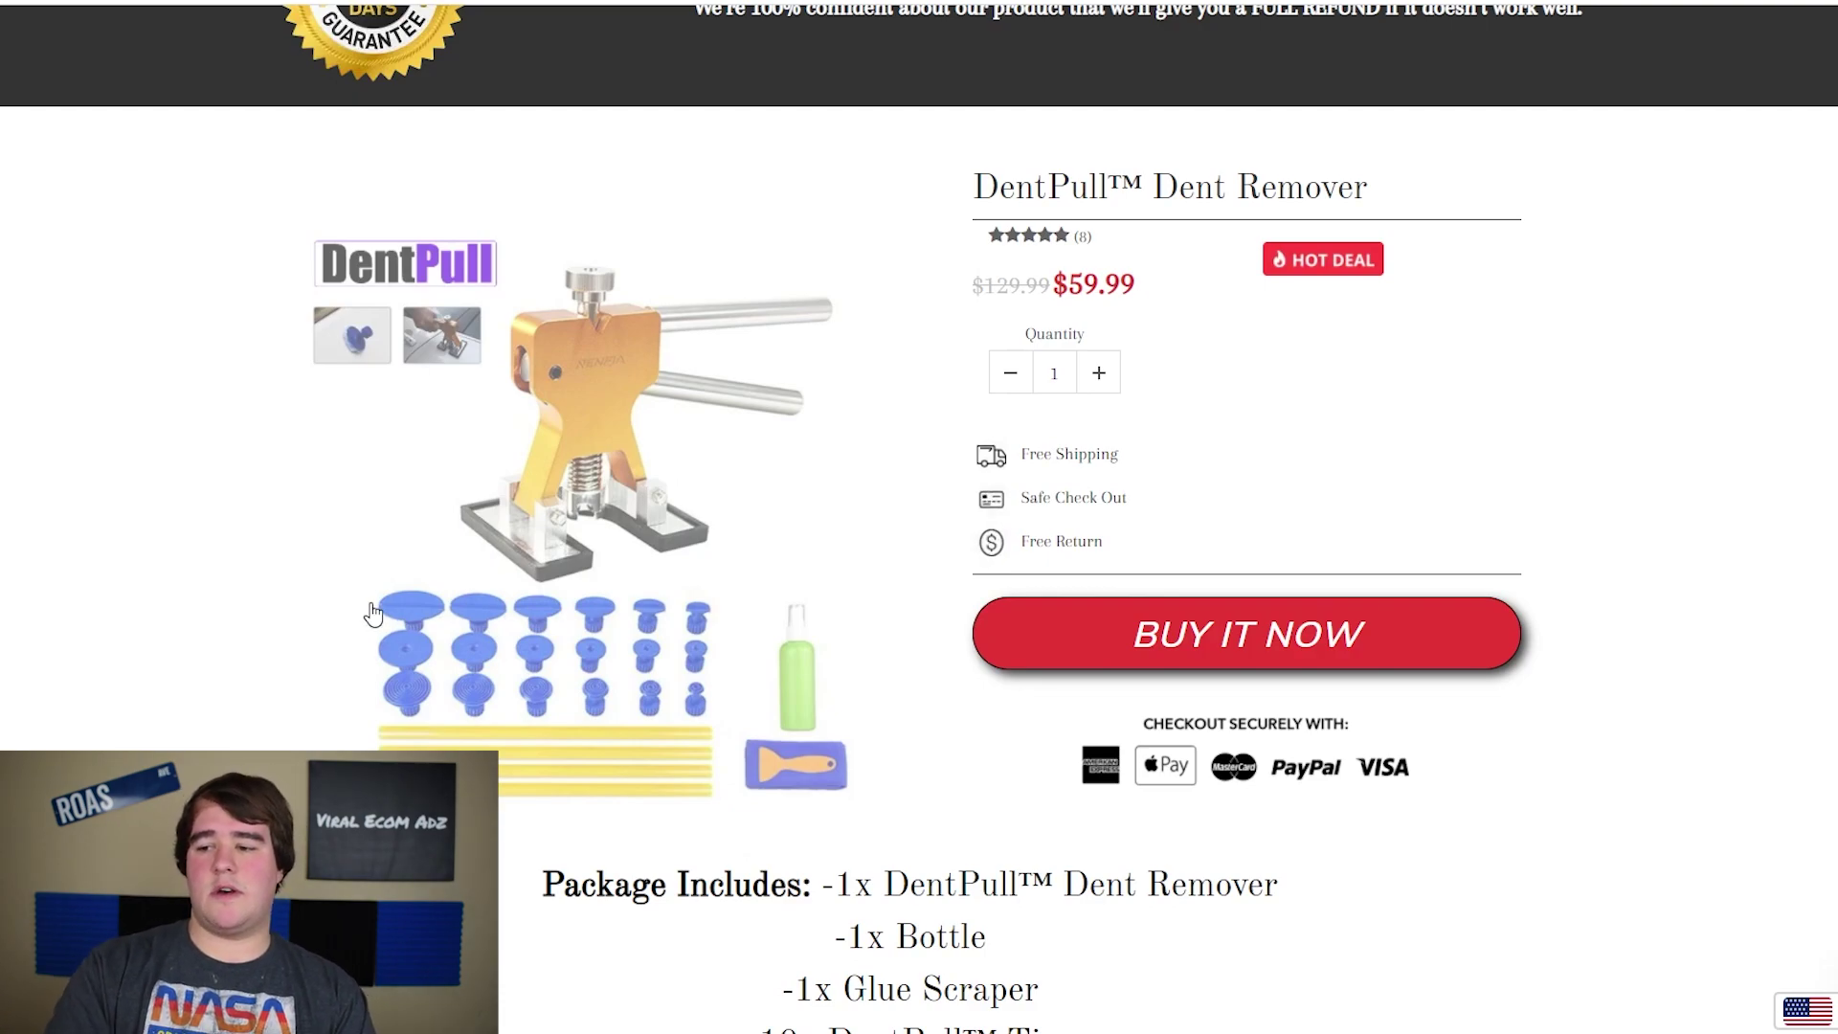
{"action": "scroll", "coordinate": [373, 618], "scroll_direction": "down", "scroll_amount": 5}
{"action": "left_click_drag", "start_coordinate": [1339, 548], "coordinate": [835, 340]}
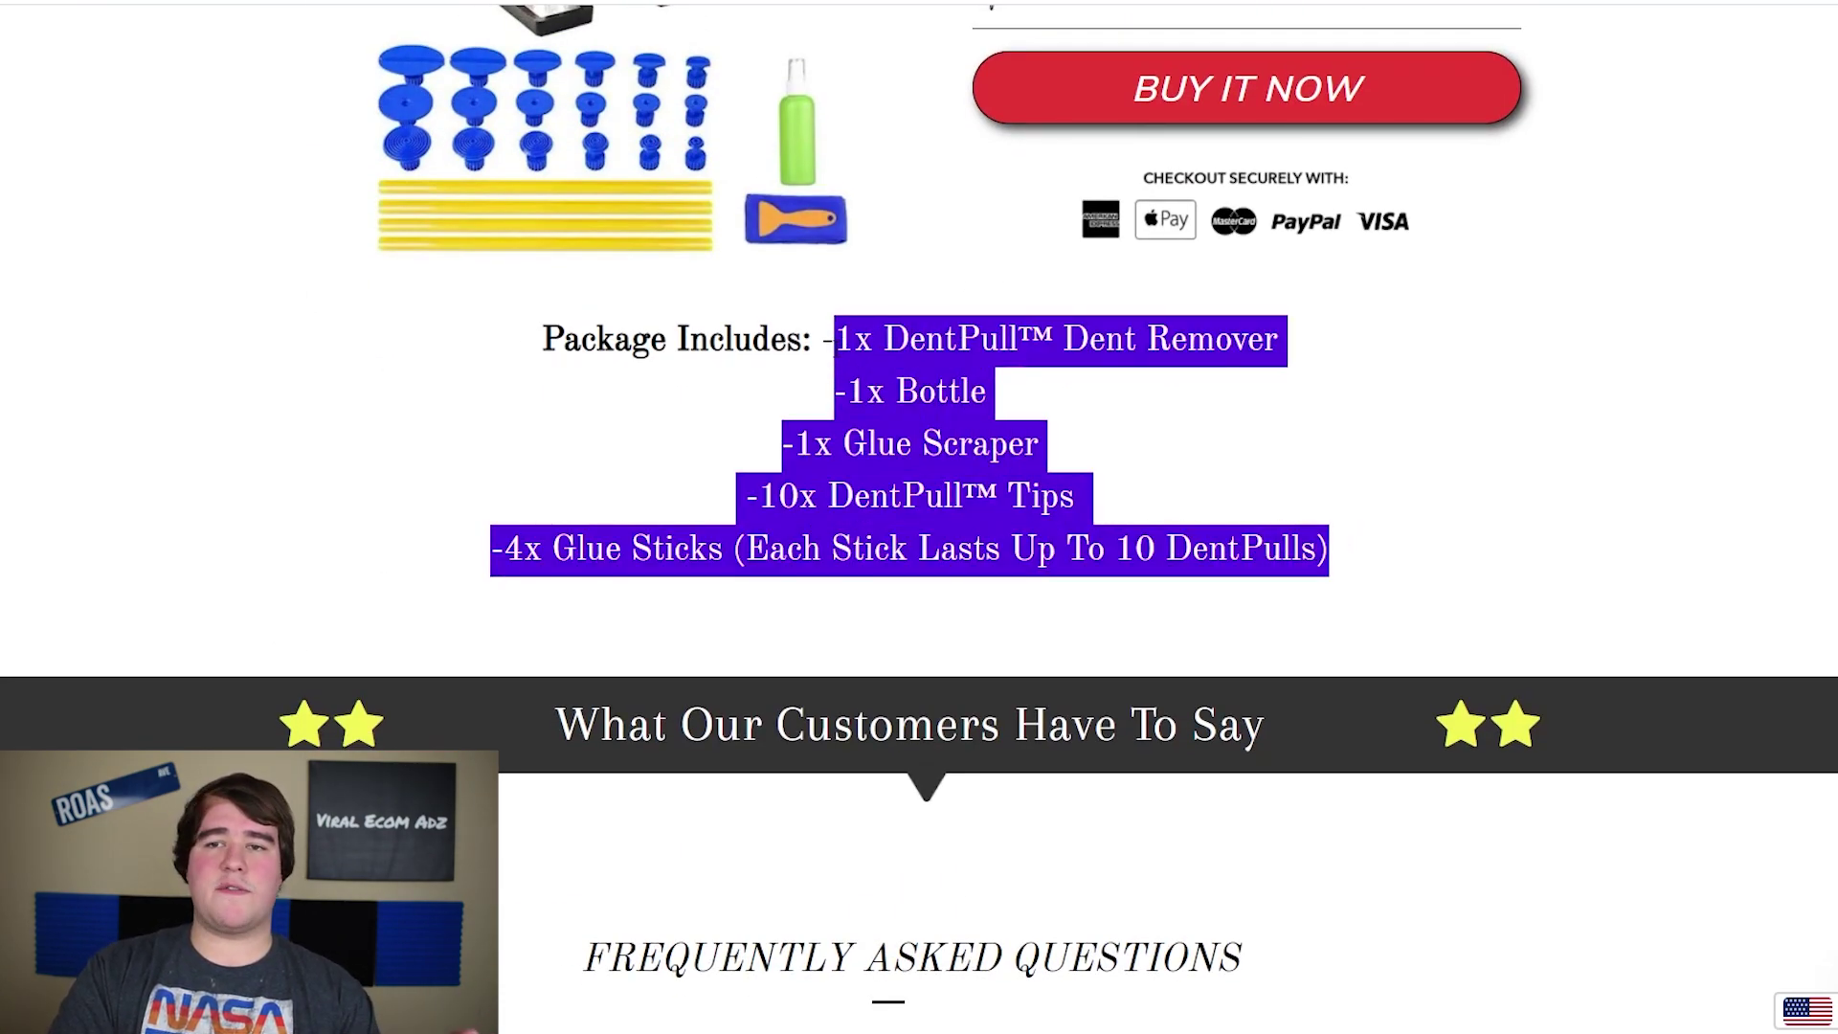
{"action": "left_click", "coordinate": [1251, 376]}
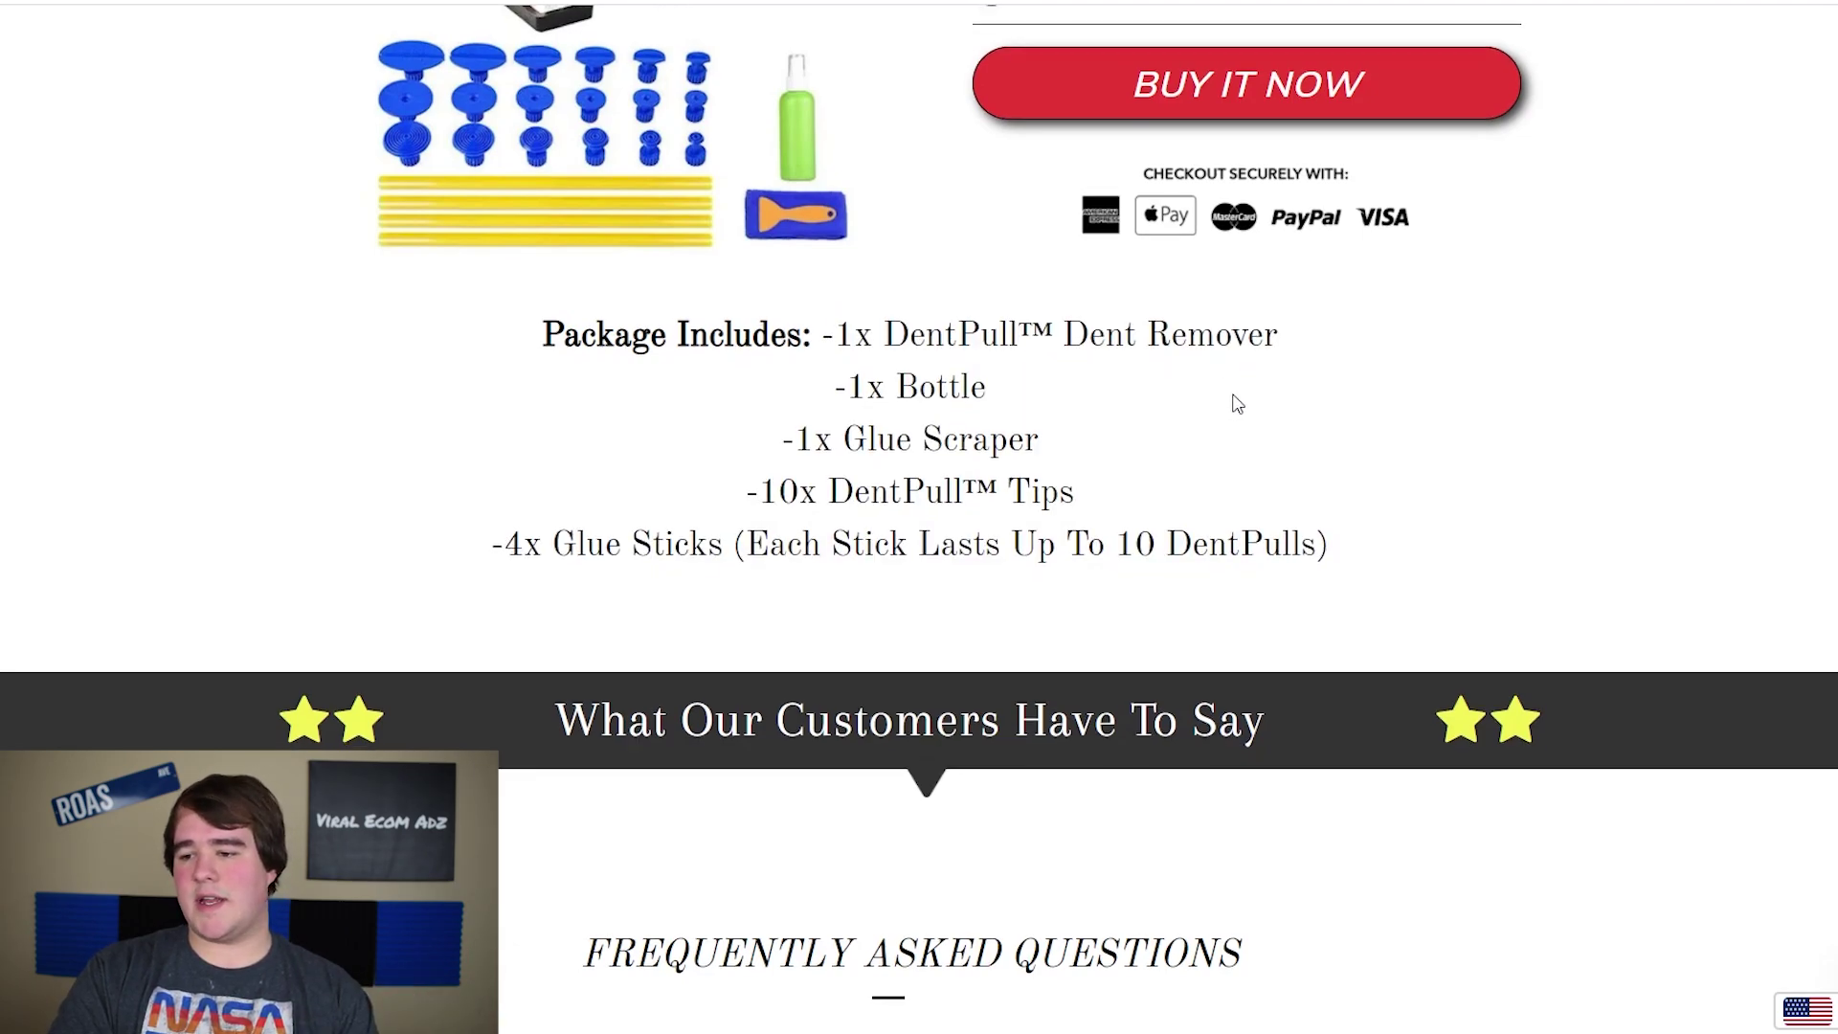
{"action": "scroll", "coordinate": [1234, 401], "scroll_direction": "down", "scroll_amount": 3}
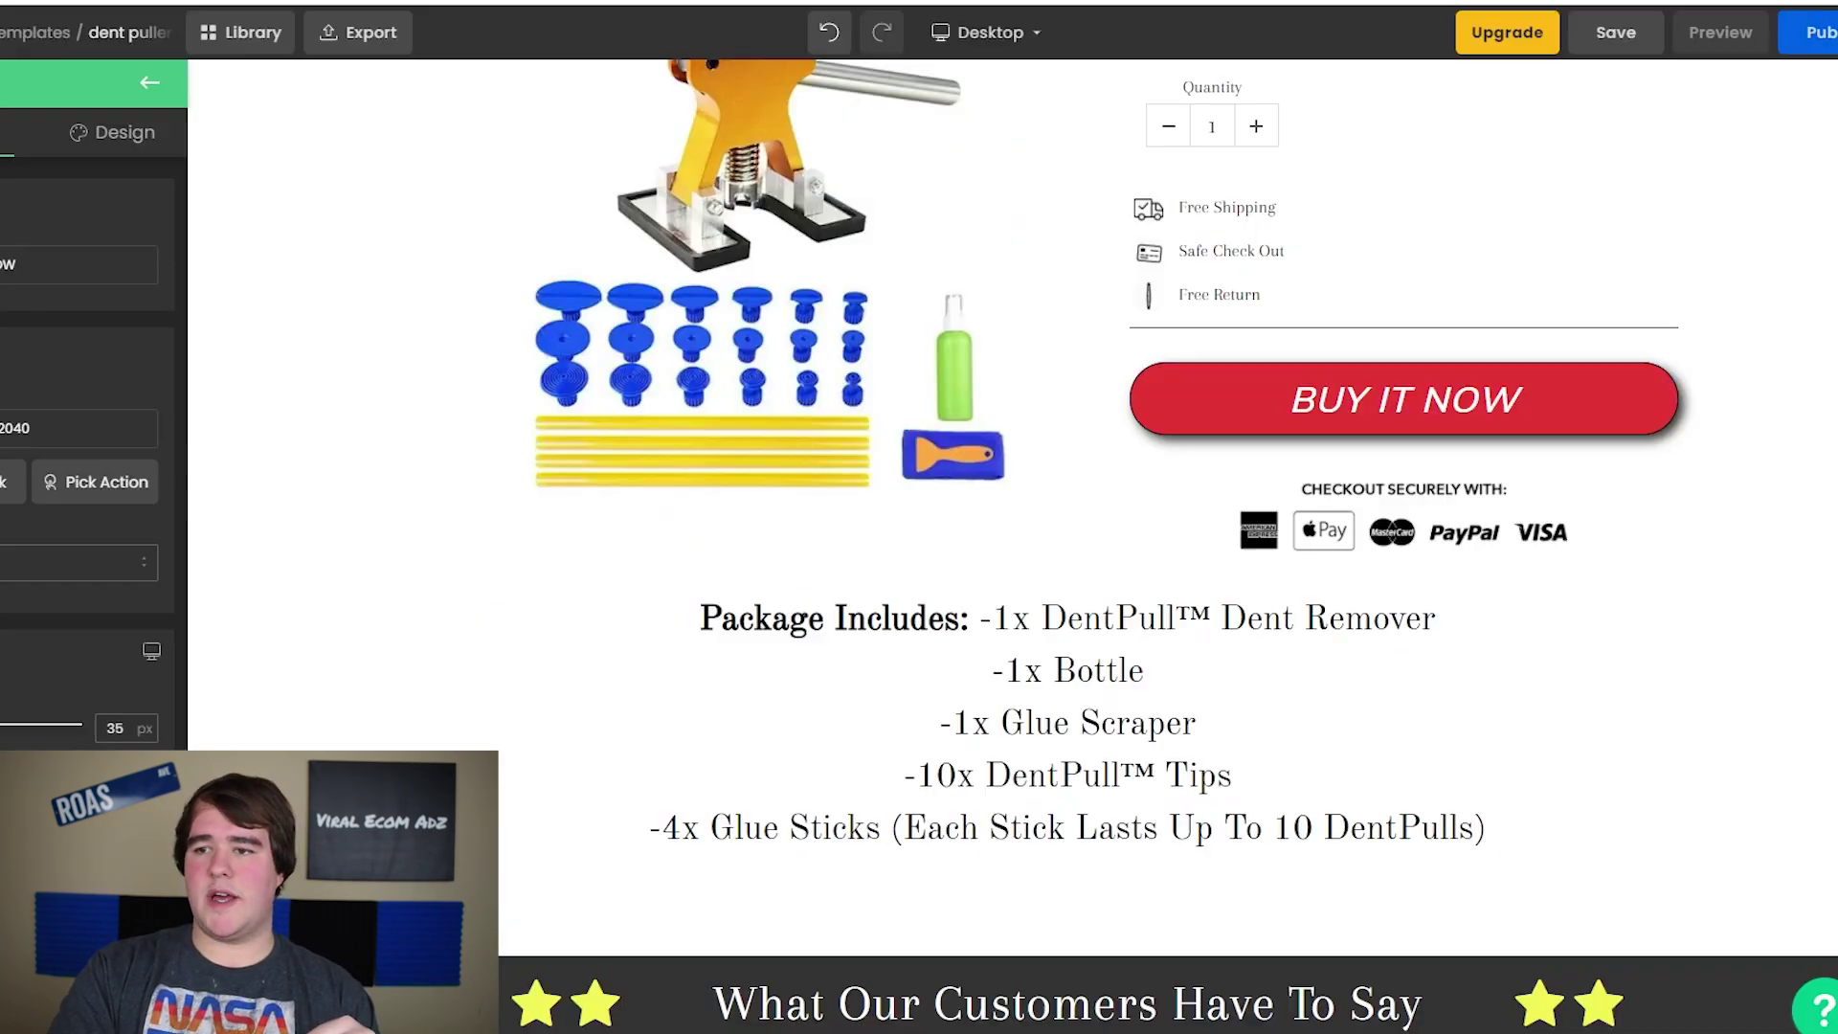
Select the full text of the 'Is there a refund policy?' FAQ question
{"action": "scroll", "coordinate": [538, 583], "scroll_direction": "down", "scroll_amount": 10}
{"action": "scroll", "coordinate": [493, 443], "scroll_direction": "up", "scroll_amount": 4}
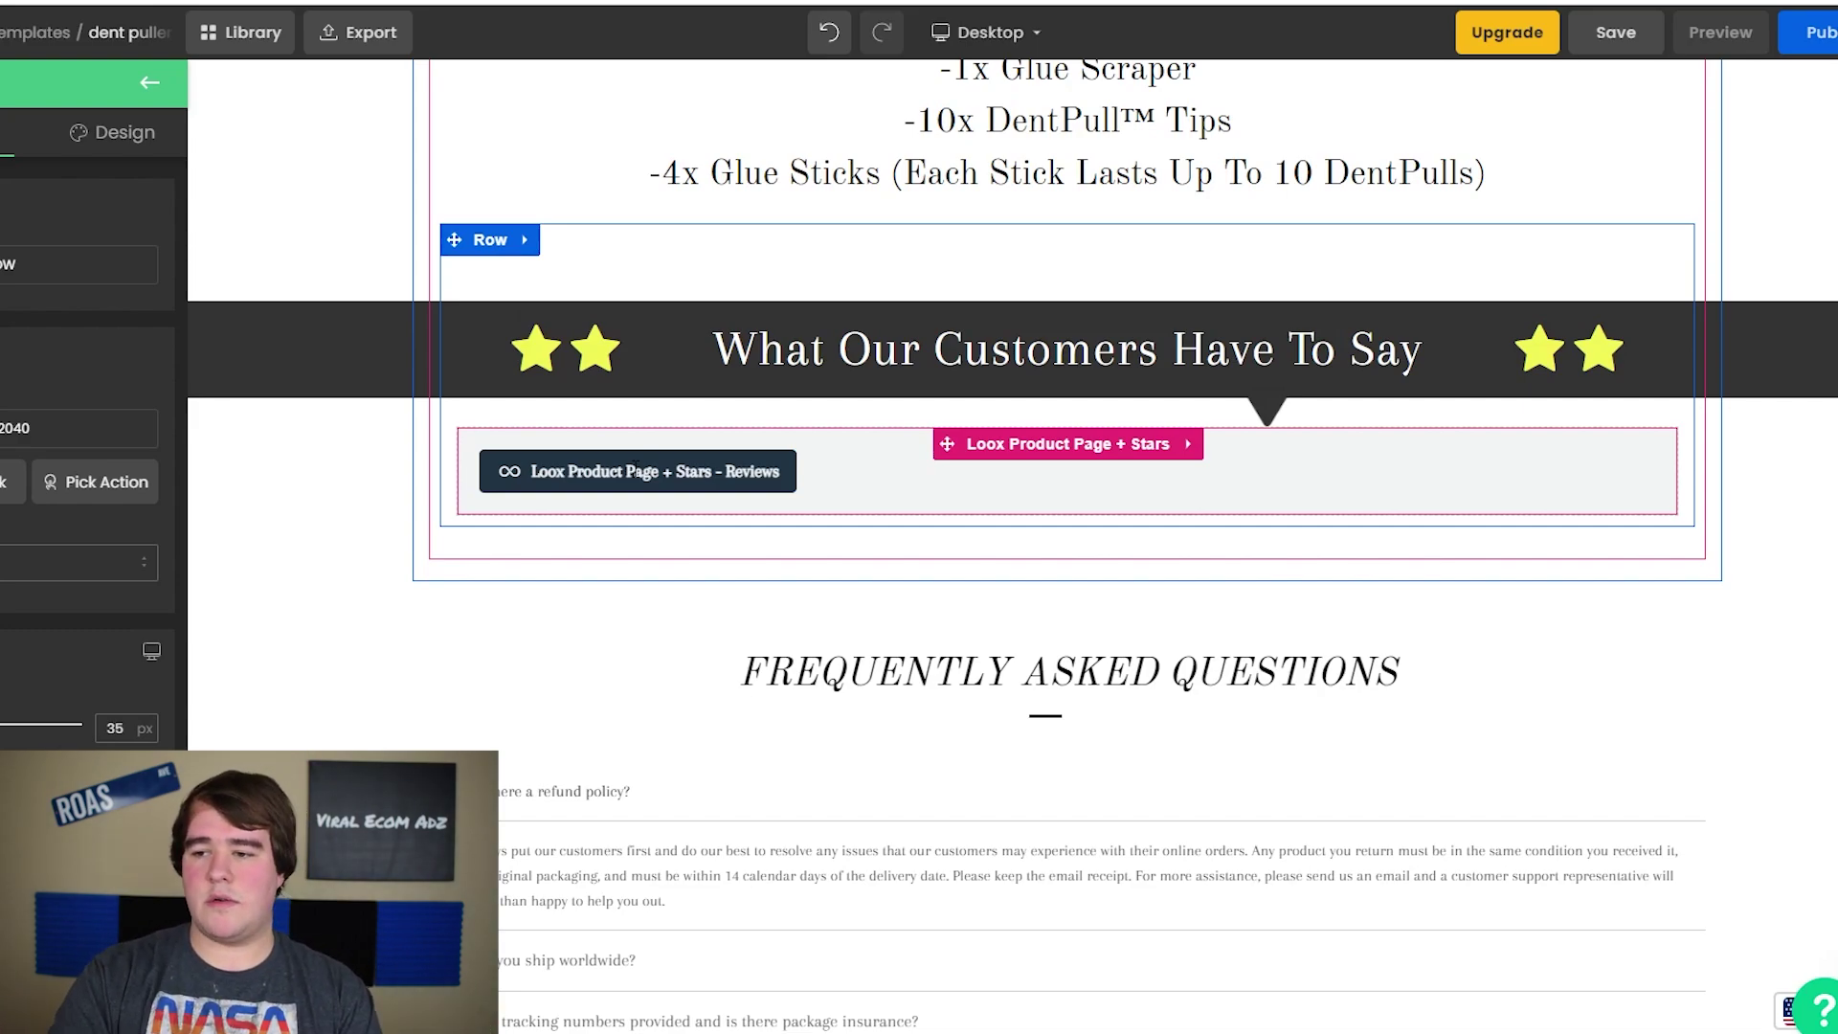
{"action": "scroll", "coordinate": [421, 502], "scroll_direction": "down", "scroll_amount": 5}
{"action": "scroll", "coordinate": [367, 507], "scroll_direction": "up", "scroll_amount": 1}
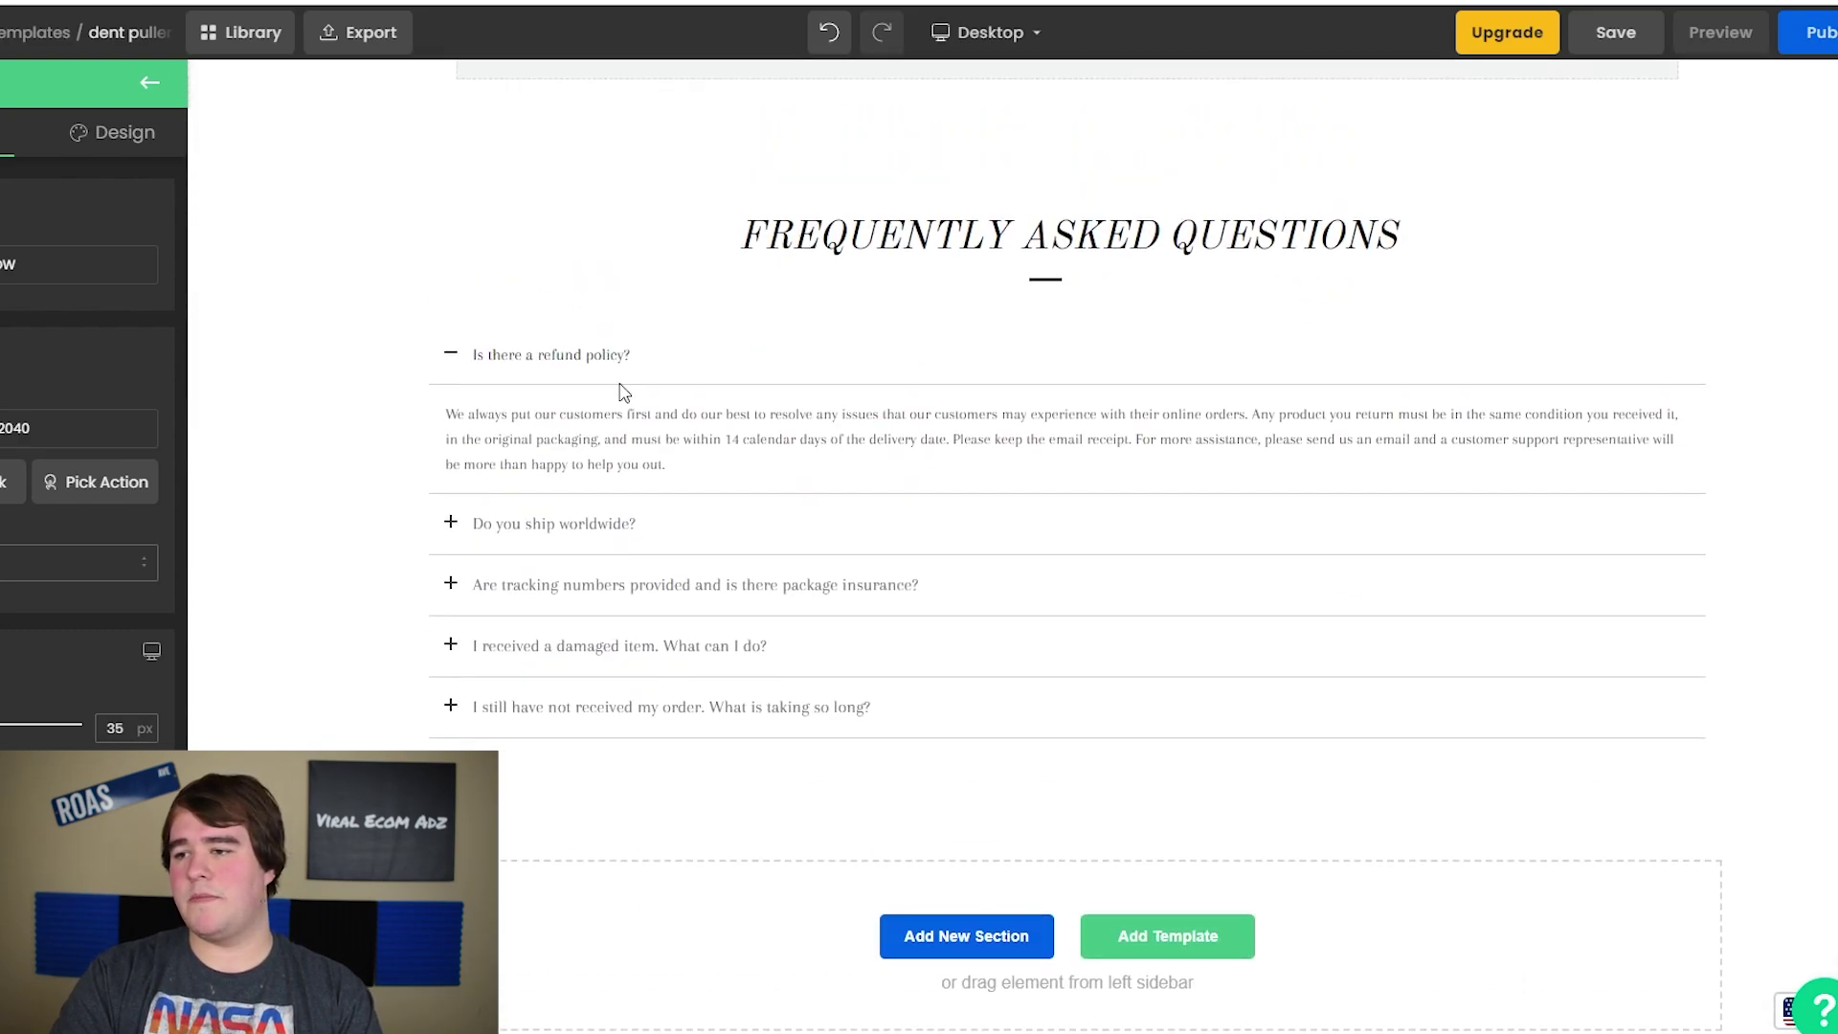
{"action": "scroll", "coordinate": [434, 475], "scroll_direction": "down", "scroll_amount": 7}
{"action": "scroll", "coordinate": [431, 489], "scroll_direction": "up", "scroll_amount": 8}
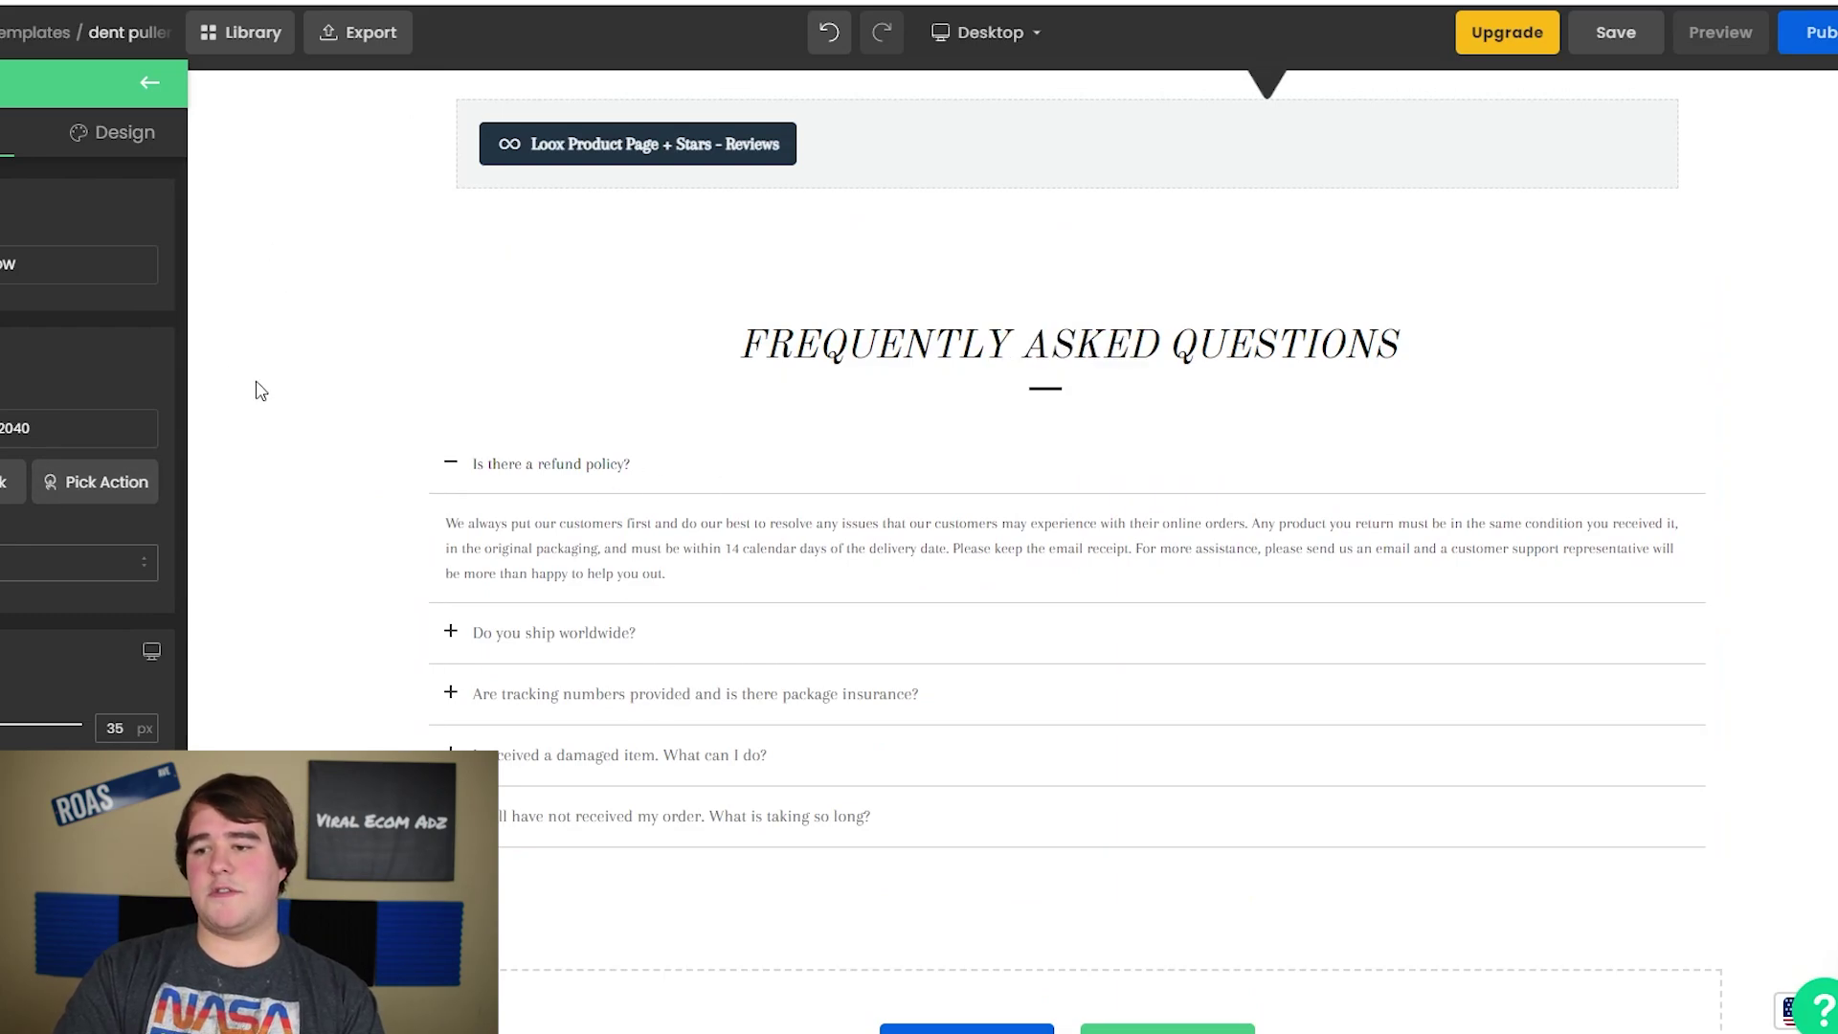
{"action": "scroll", "coordinate": [322, 426], "scroll_direction": "down", "scroll_amount": 7}
{"action": "scroll", "coordinate": [323, 427], "scroll_direction": "up", "scroll_amount": 6}
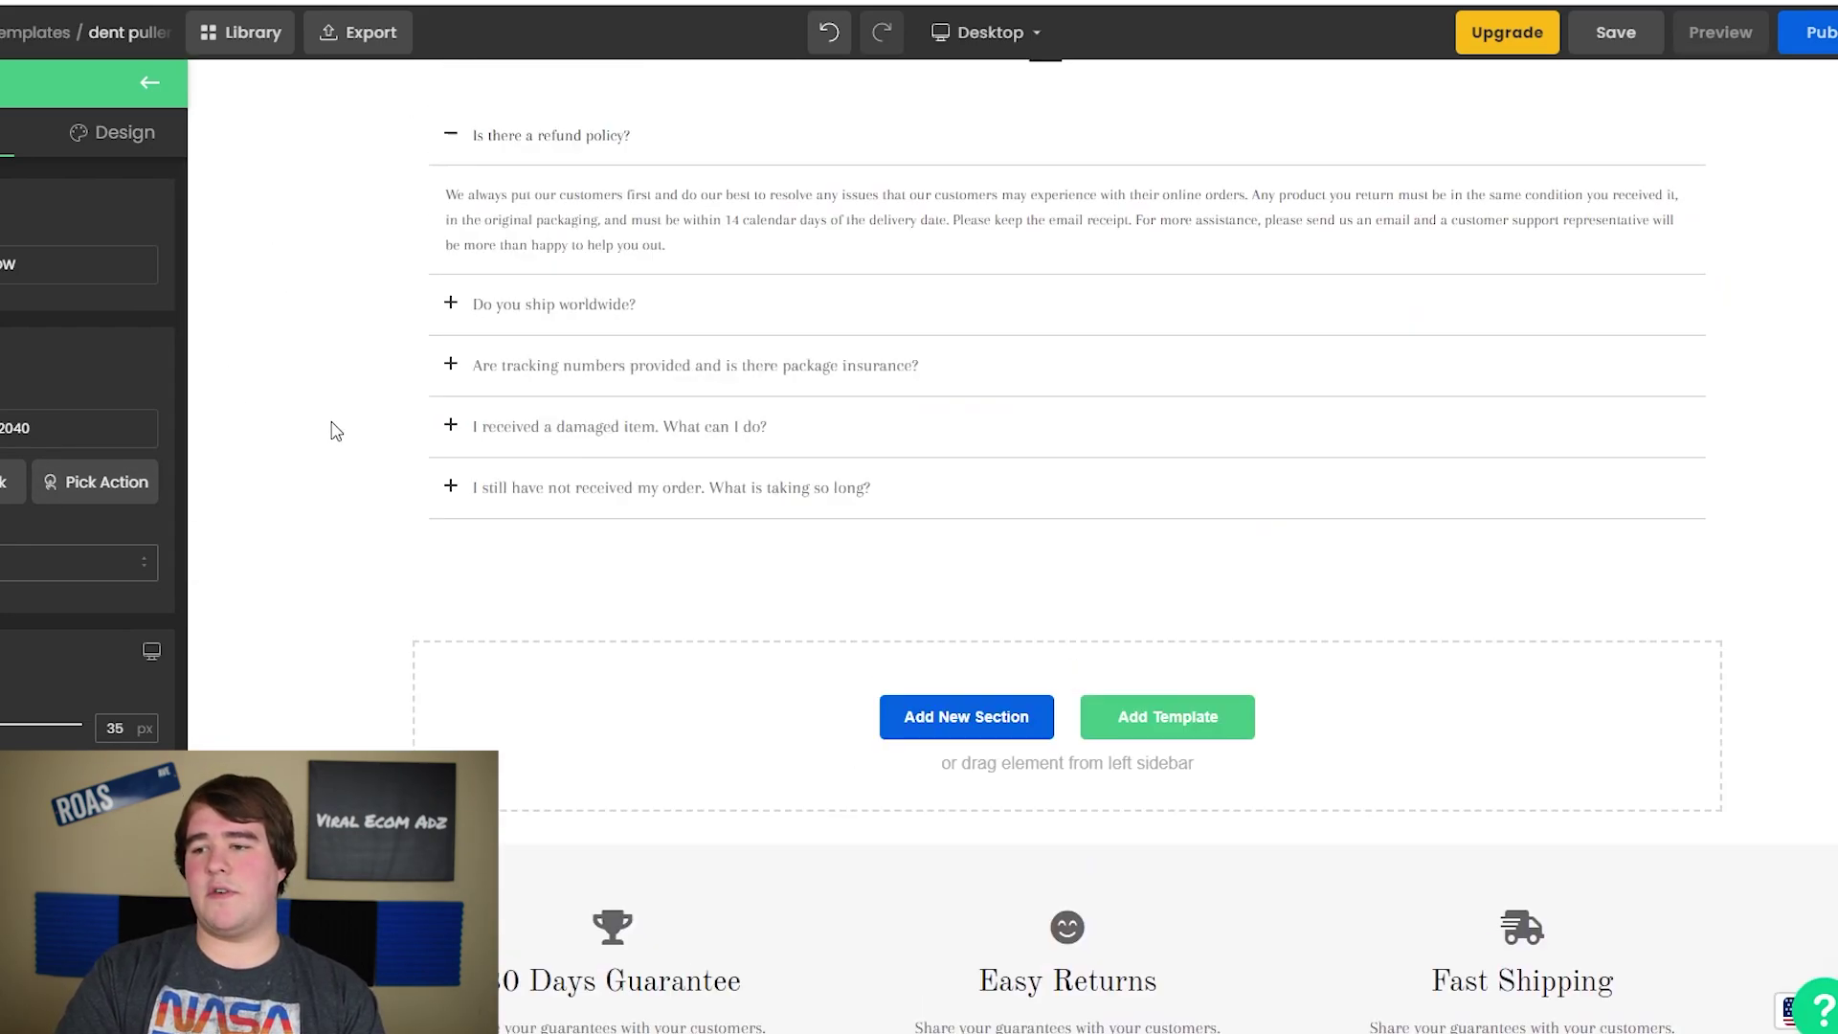
{"action": "left_click", "coordinate": [552, 358]}
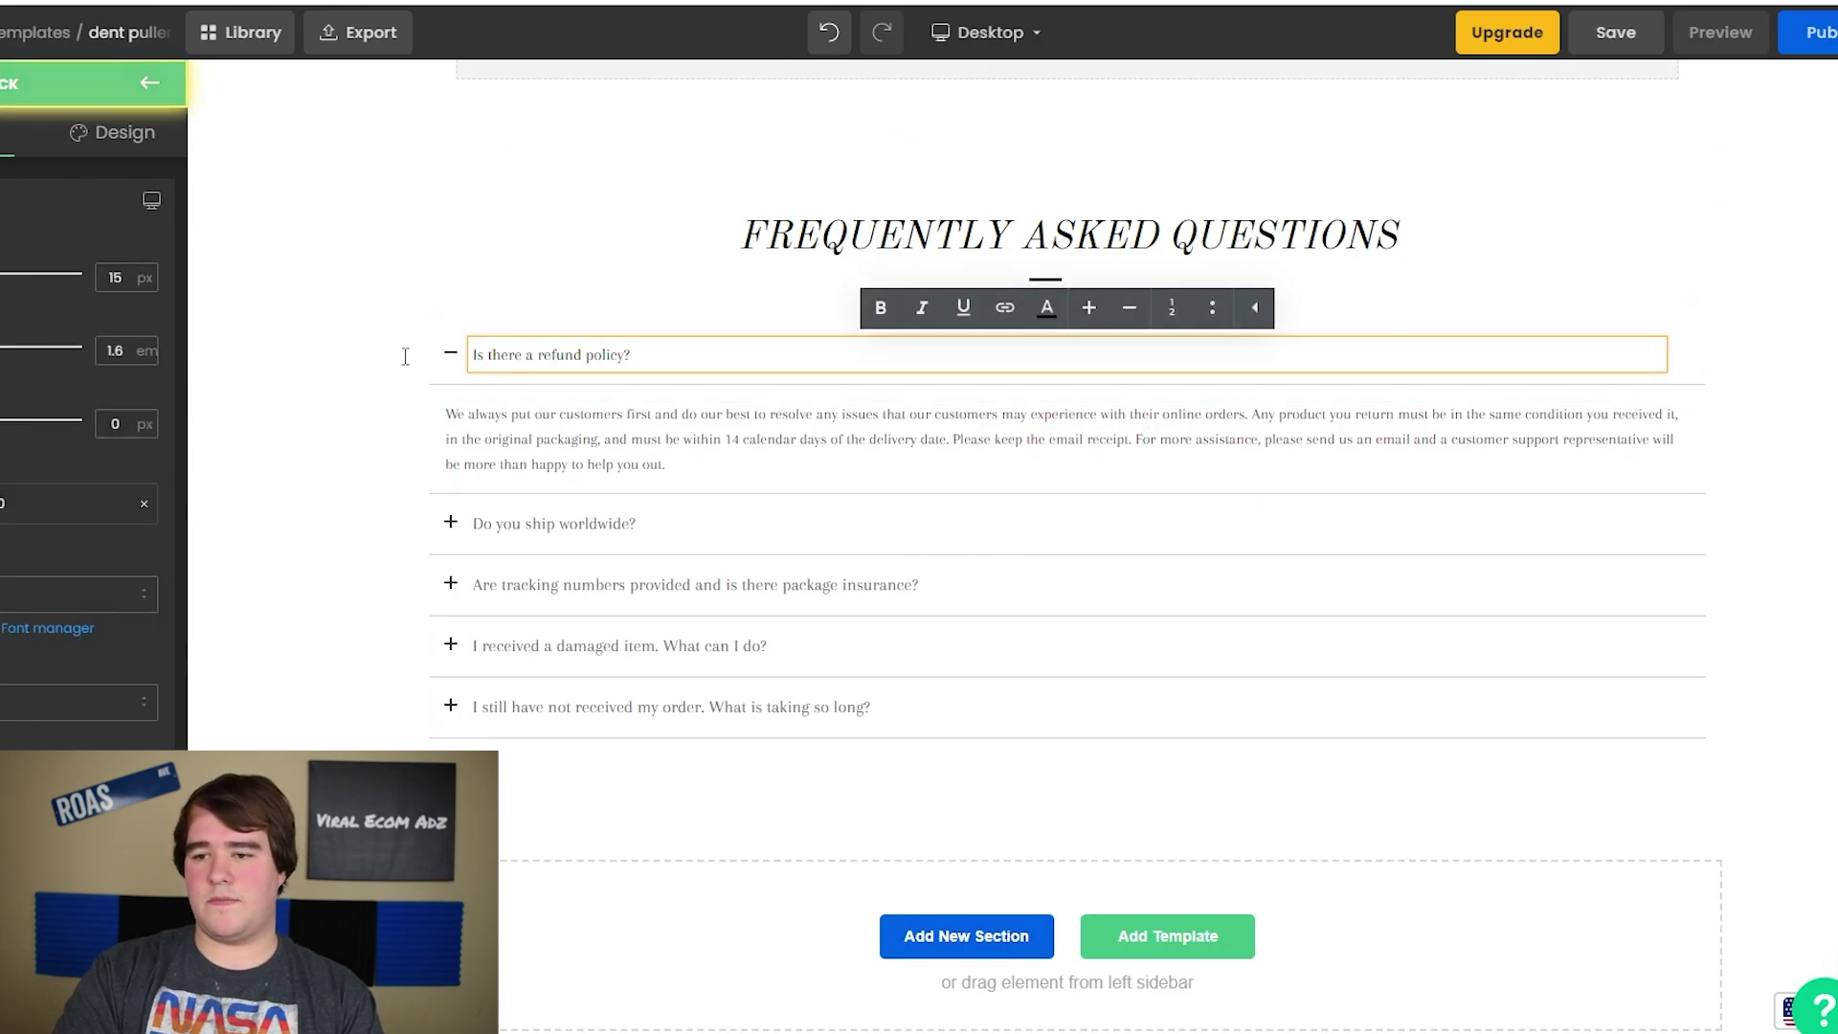
{"action": "scroll", "coordinate": [8, 457], "scroll_direction": "down", "scroll_amount": 3}
{"action": "triple_click", "coordinate": [613, 362]}
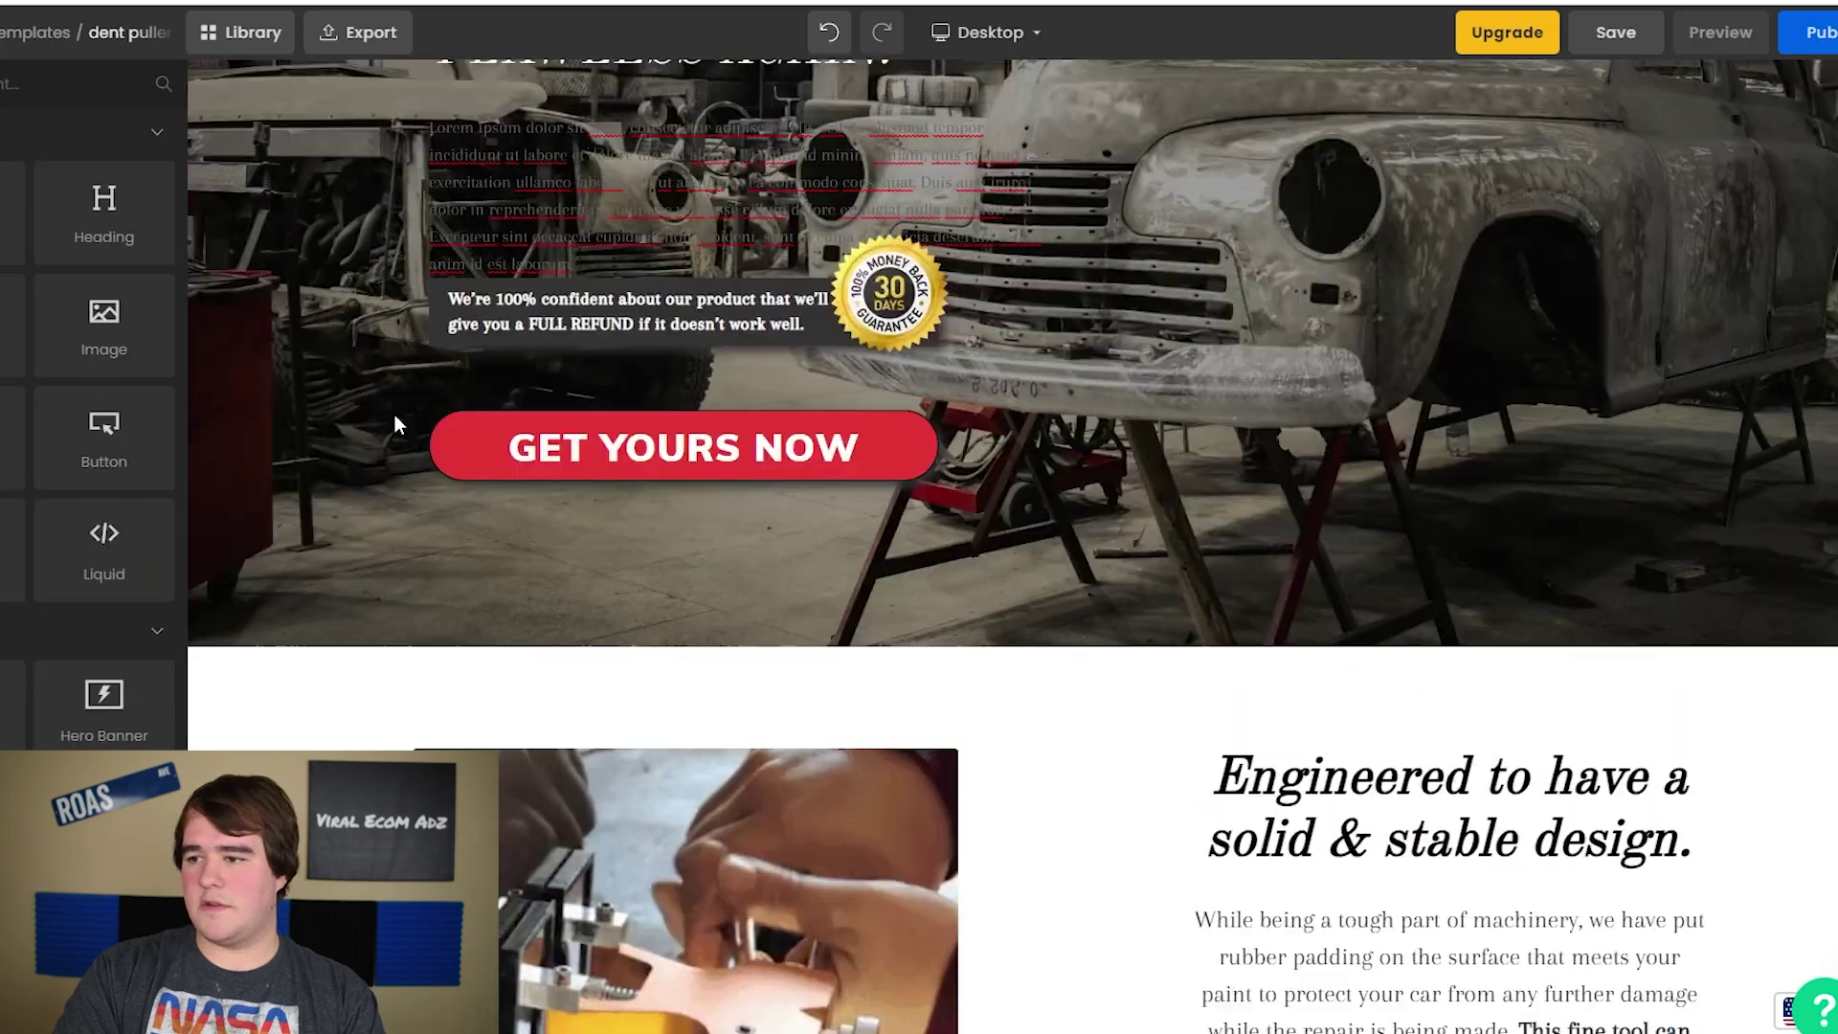
Return to the top and highlight the hero banner's main heading
{"action": "scroll", "coordinate": [395, 415], "scroll_direction": "up", "scroll_amount": 3}
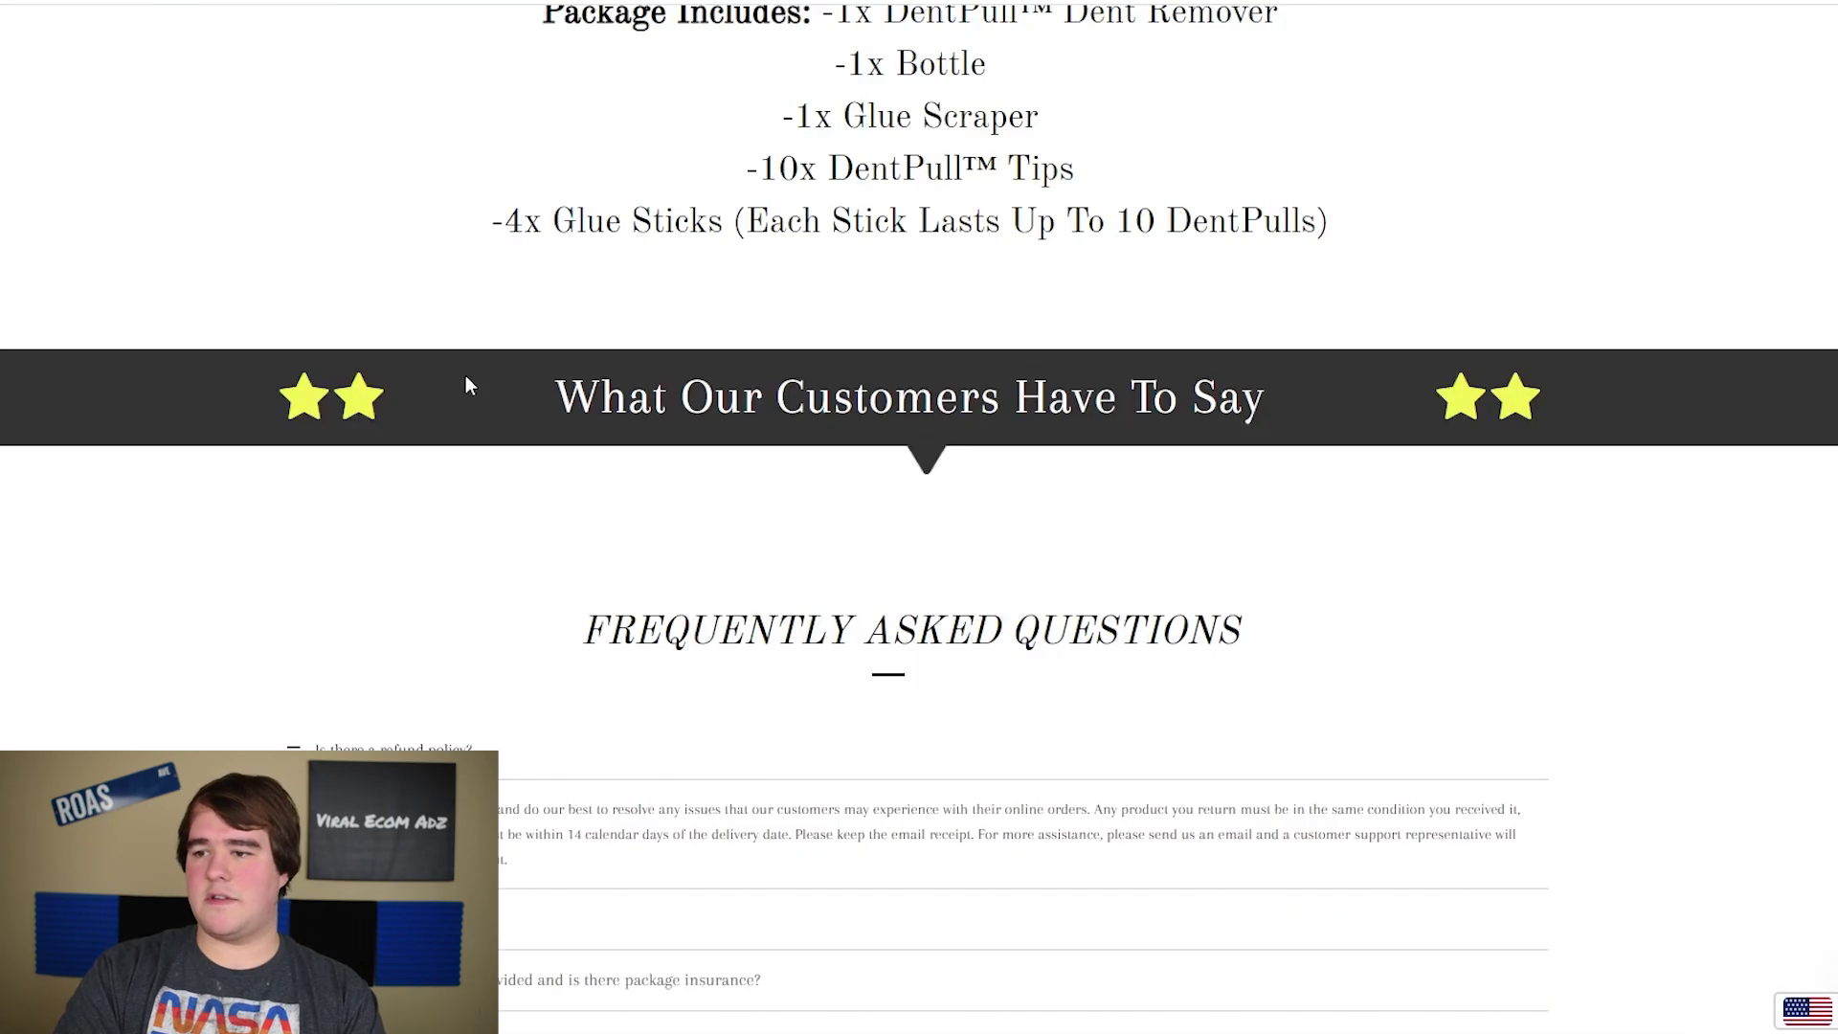
{"action": "scroll", "coordinate": [465, 383], "scroll_direction": "up", "scroll_amount": 15}
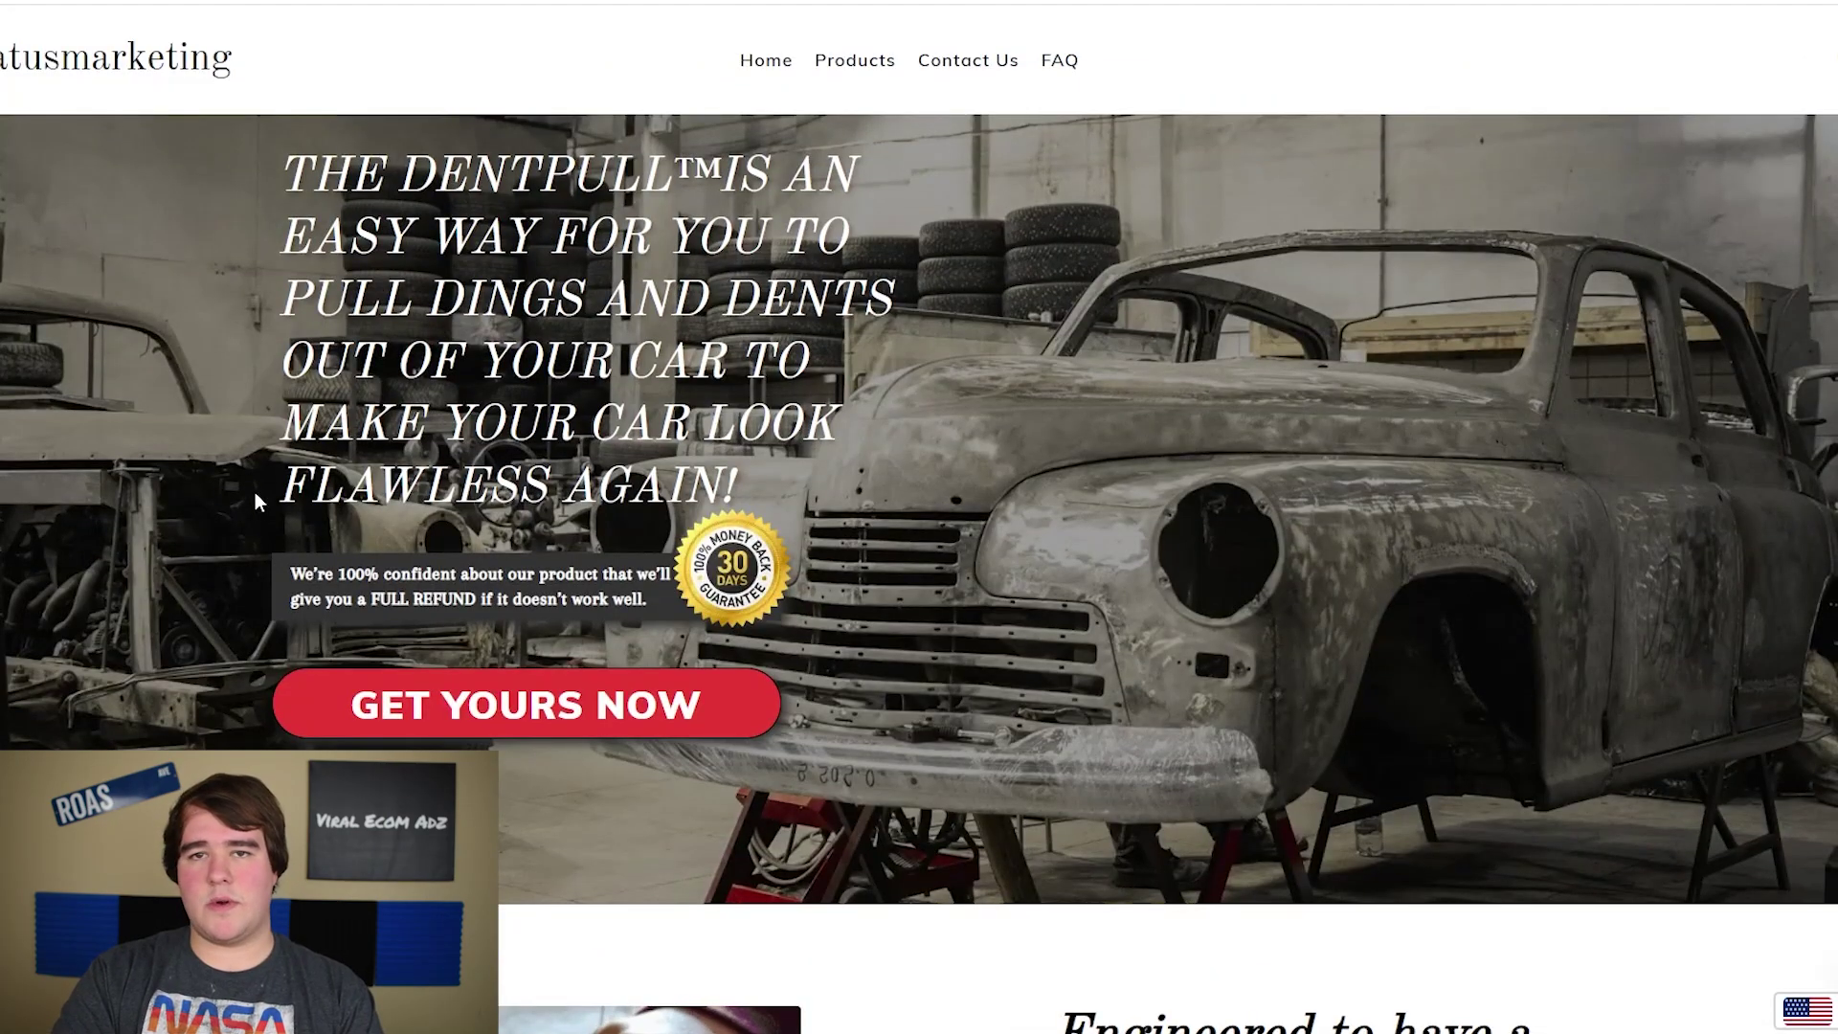
{"action": "left_click_drag", "start_coordinate": [735, 491], "coordinate": [318, 138]}
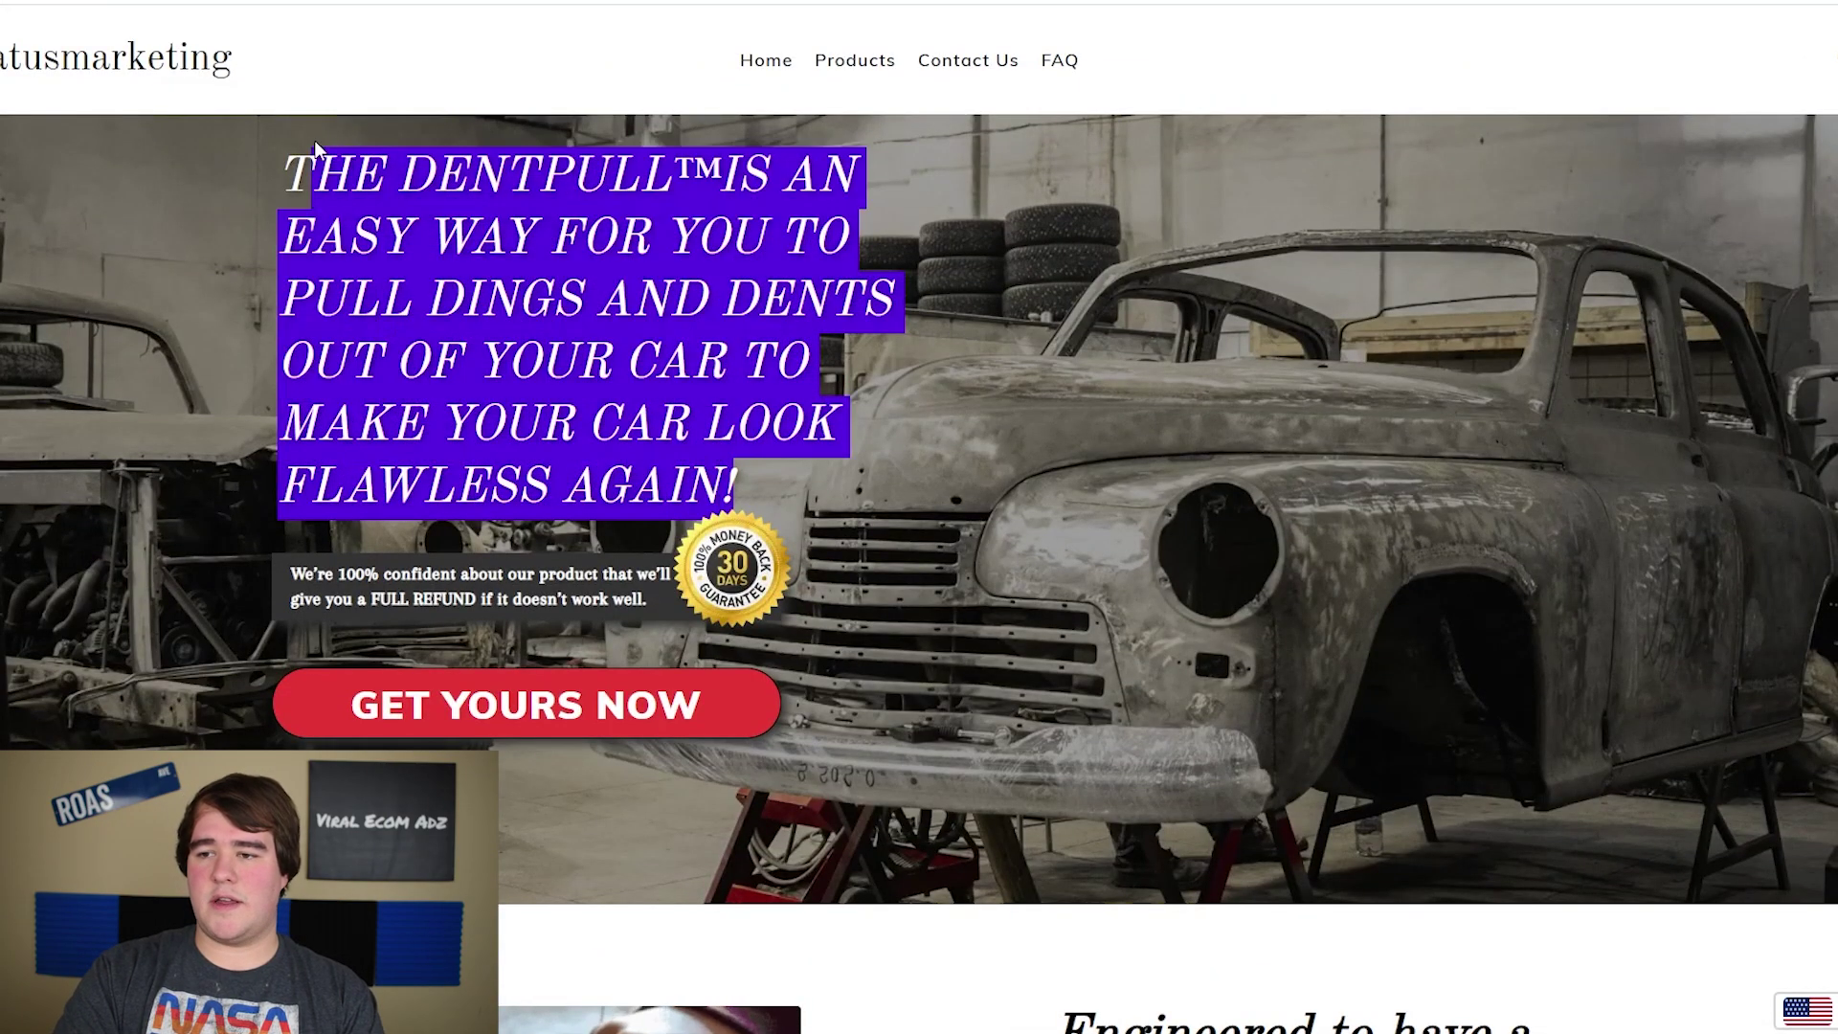